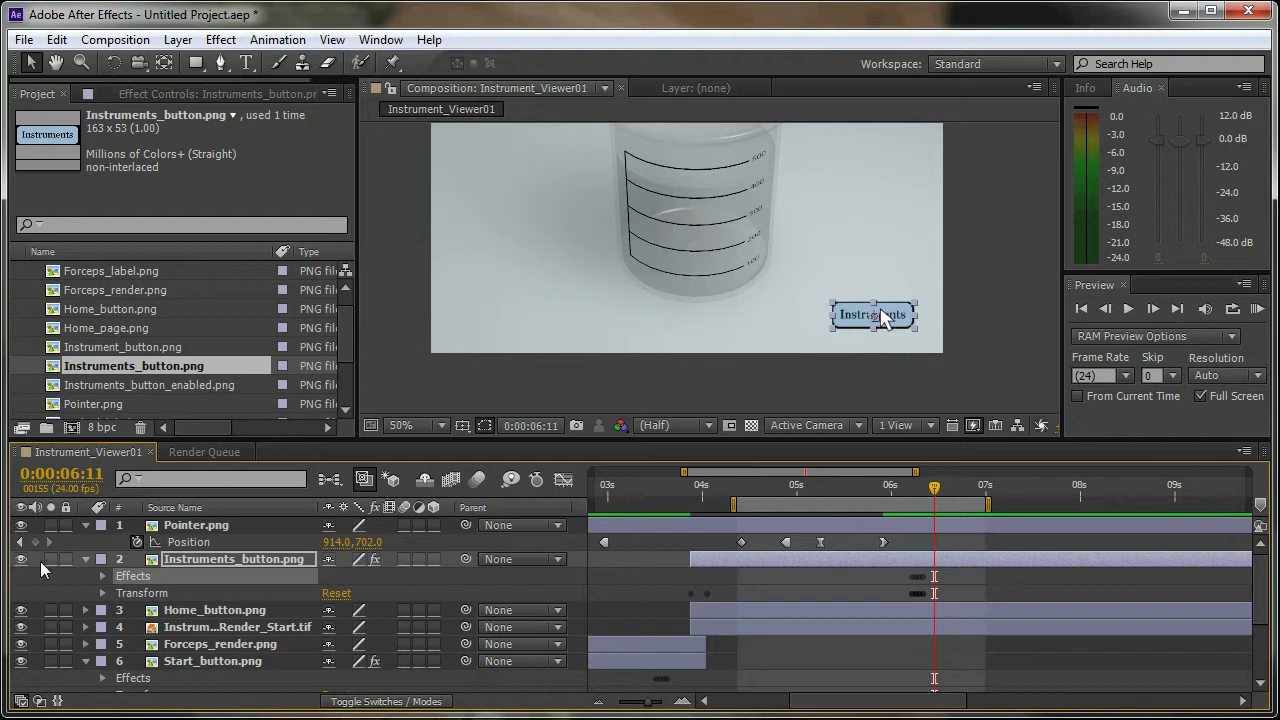
Collapse the properties of the Instruments_button.png layer.
click(86, 559)
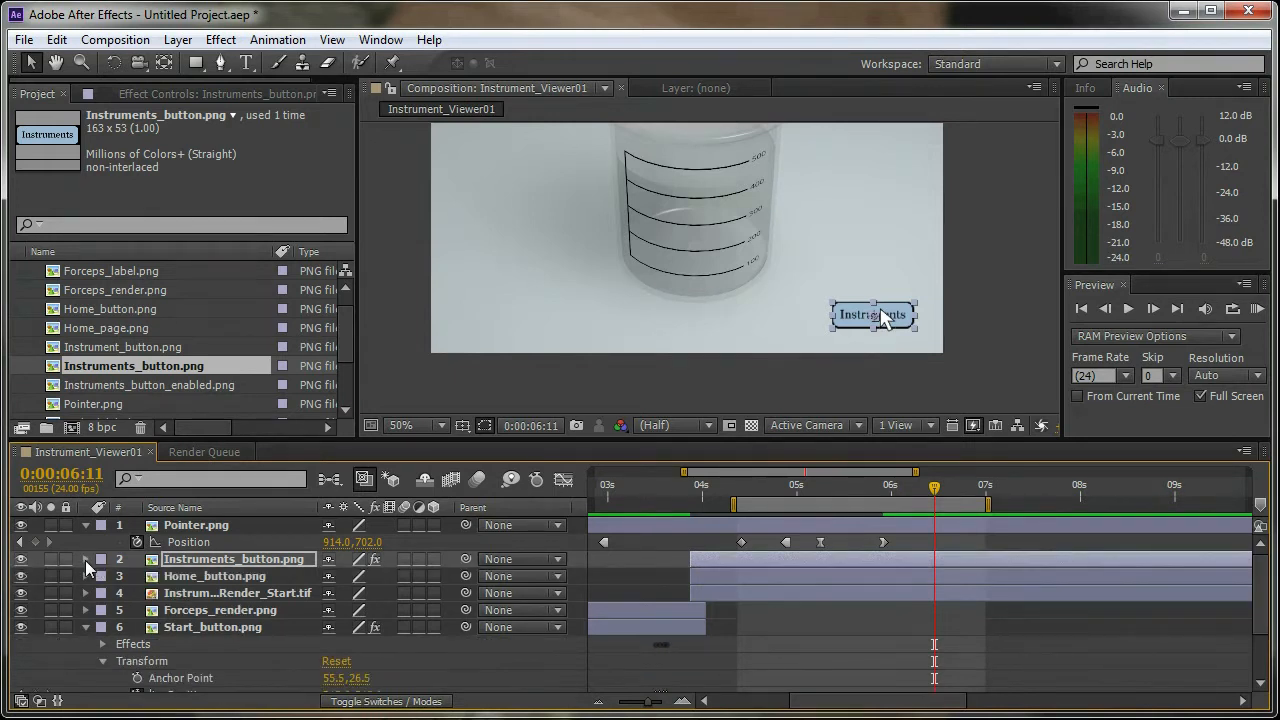
click(85, 559)
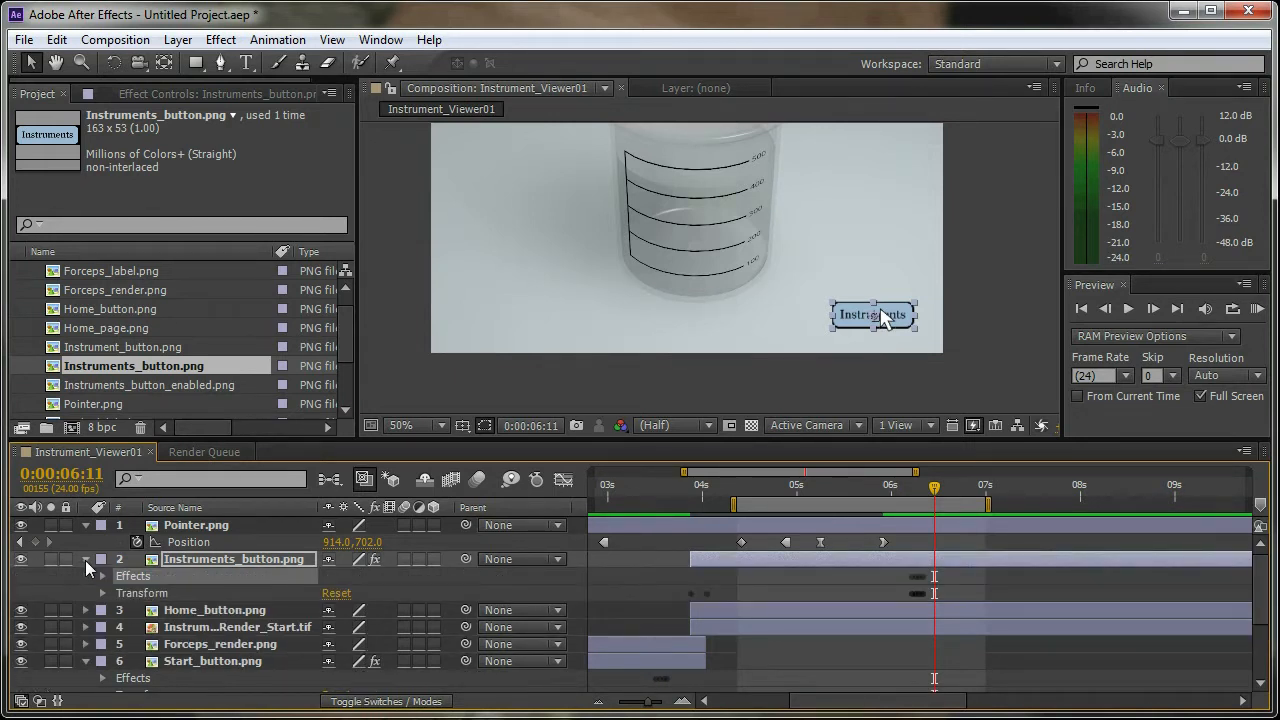
click(85, 559)
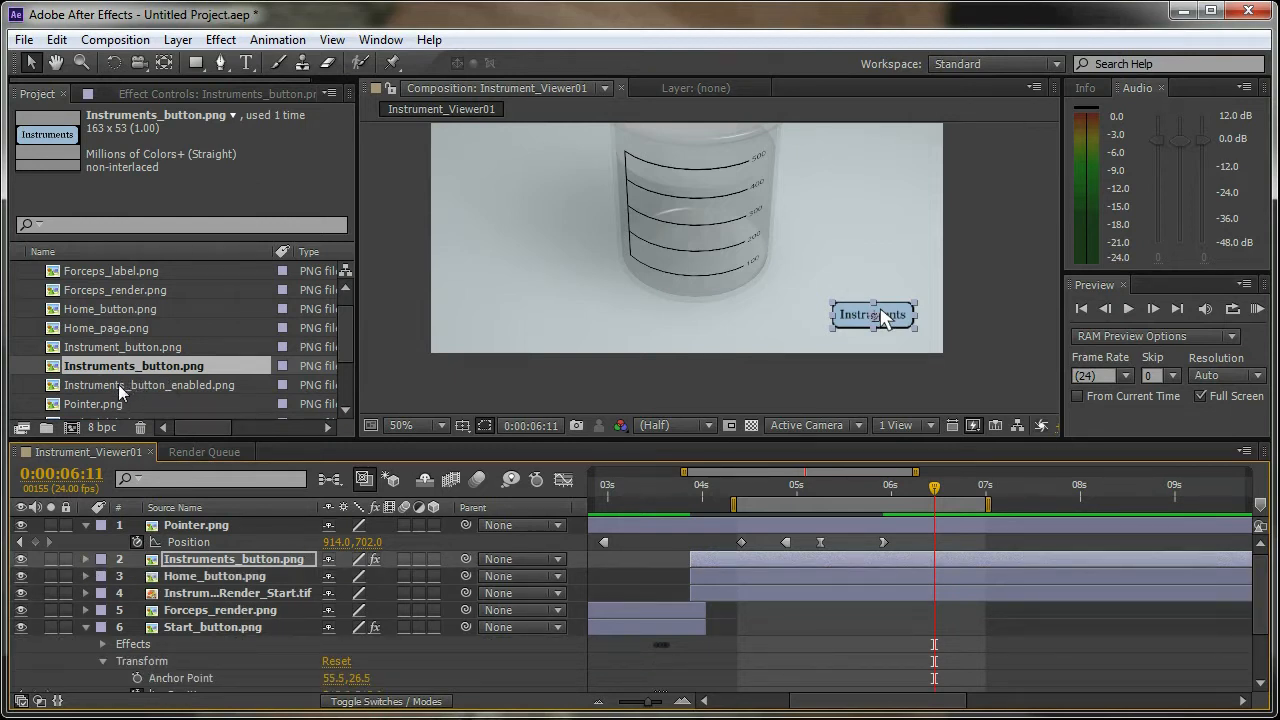
drag(125, 393, 197, 550)
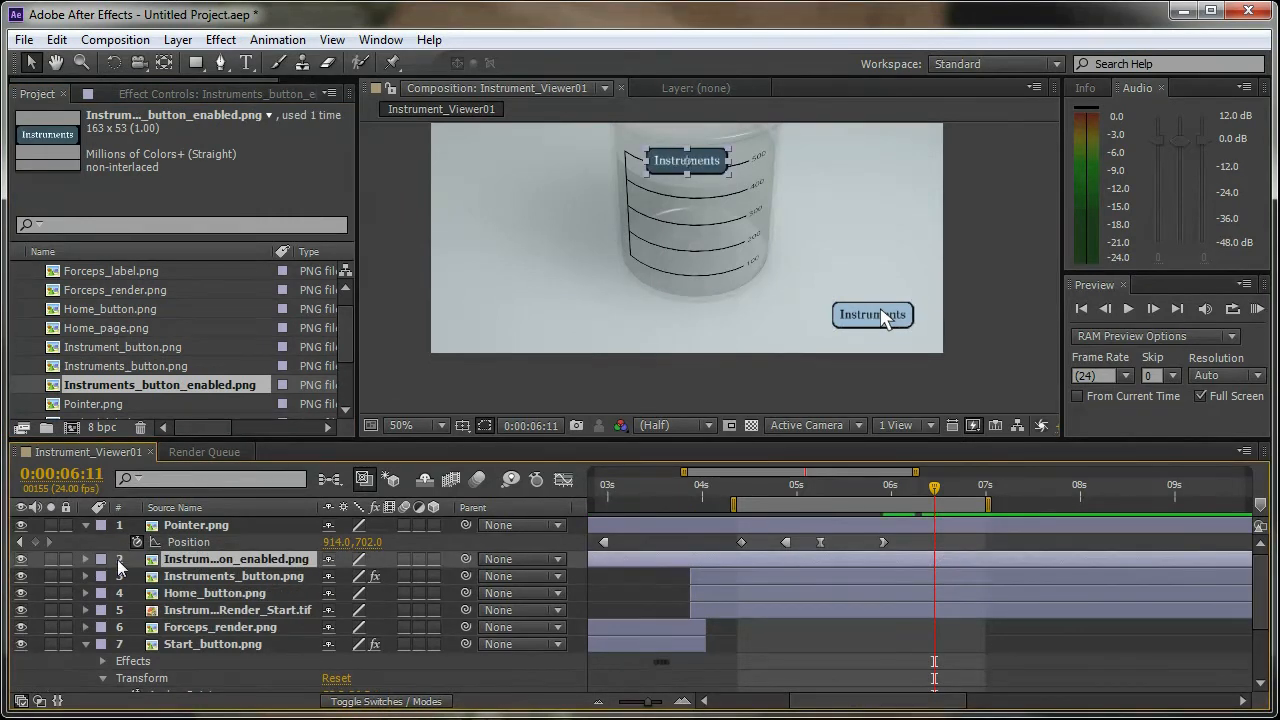
shift+click(195, 576)
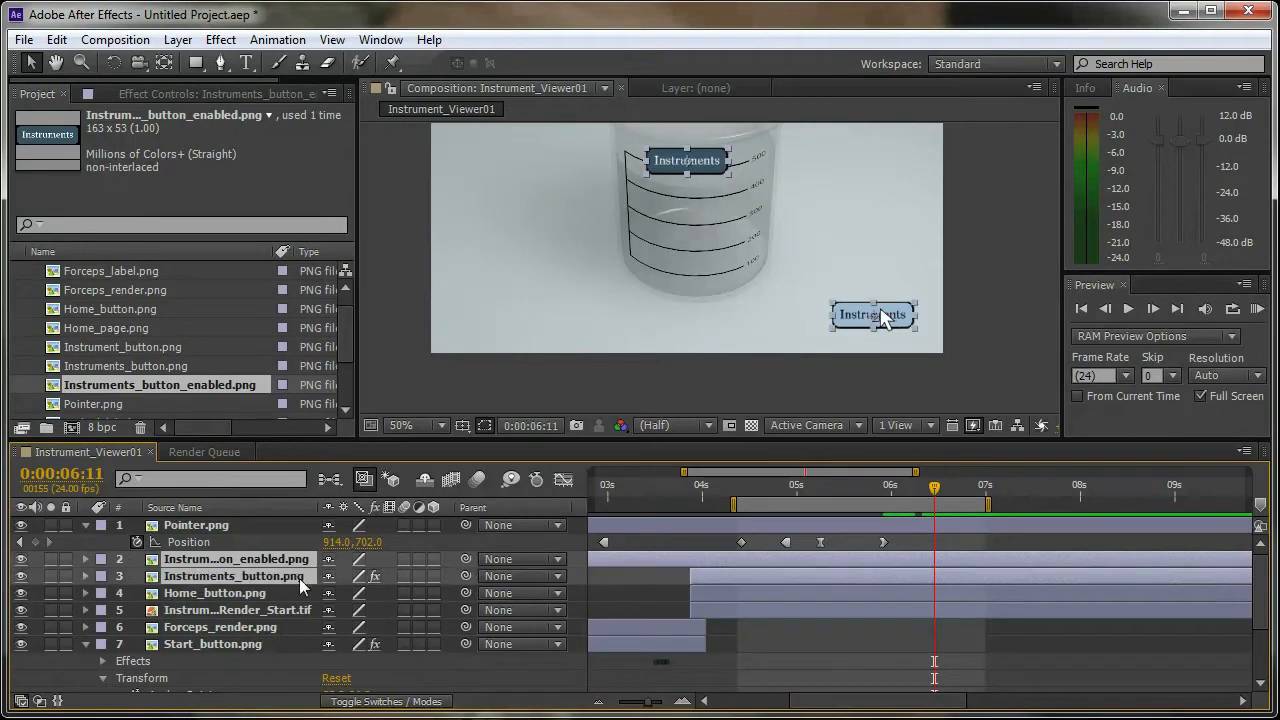
key(p)
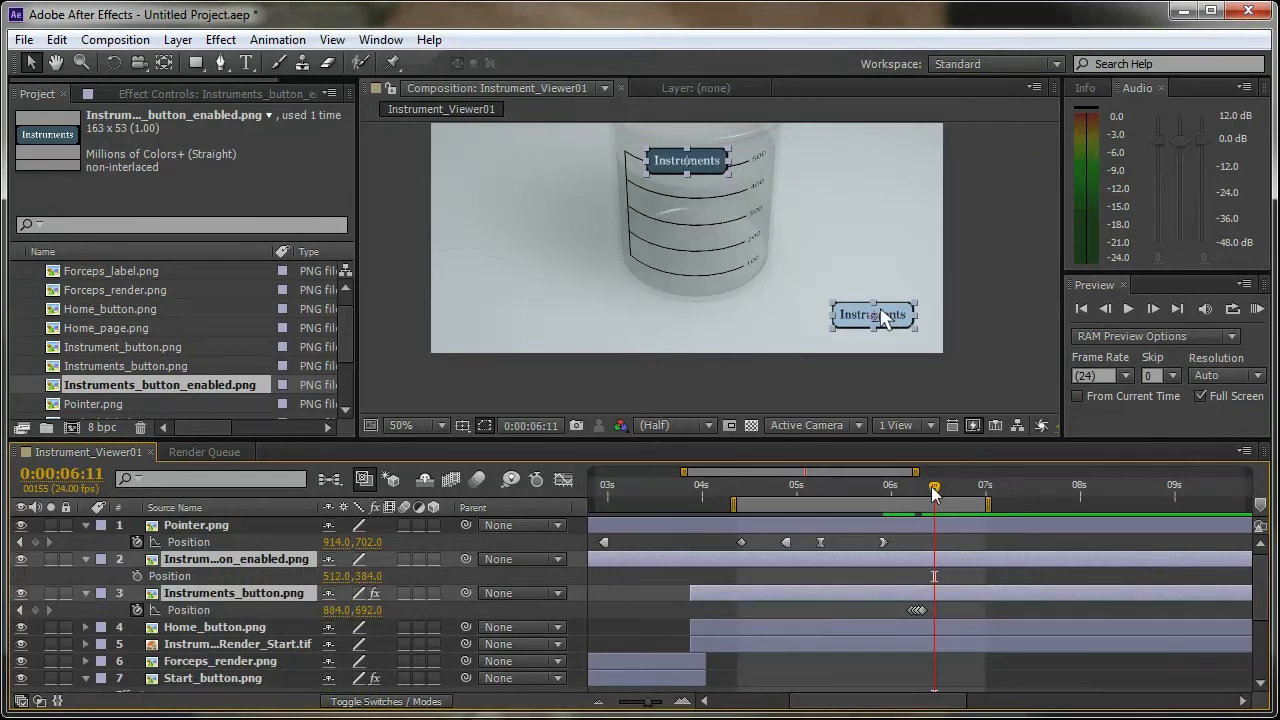
click(337, 609)
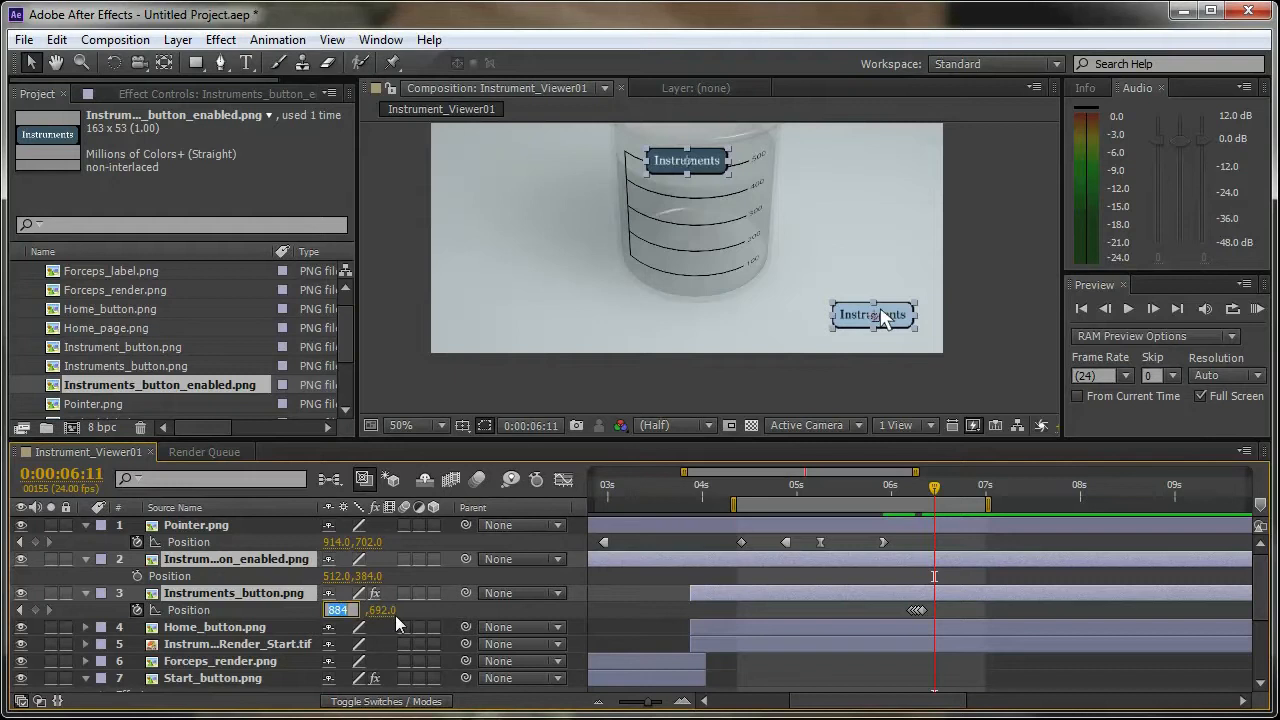
click(334, 577)
text(884)
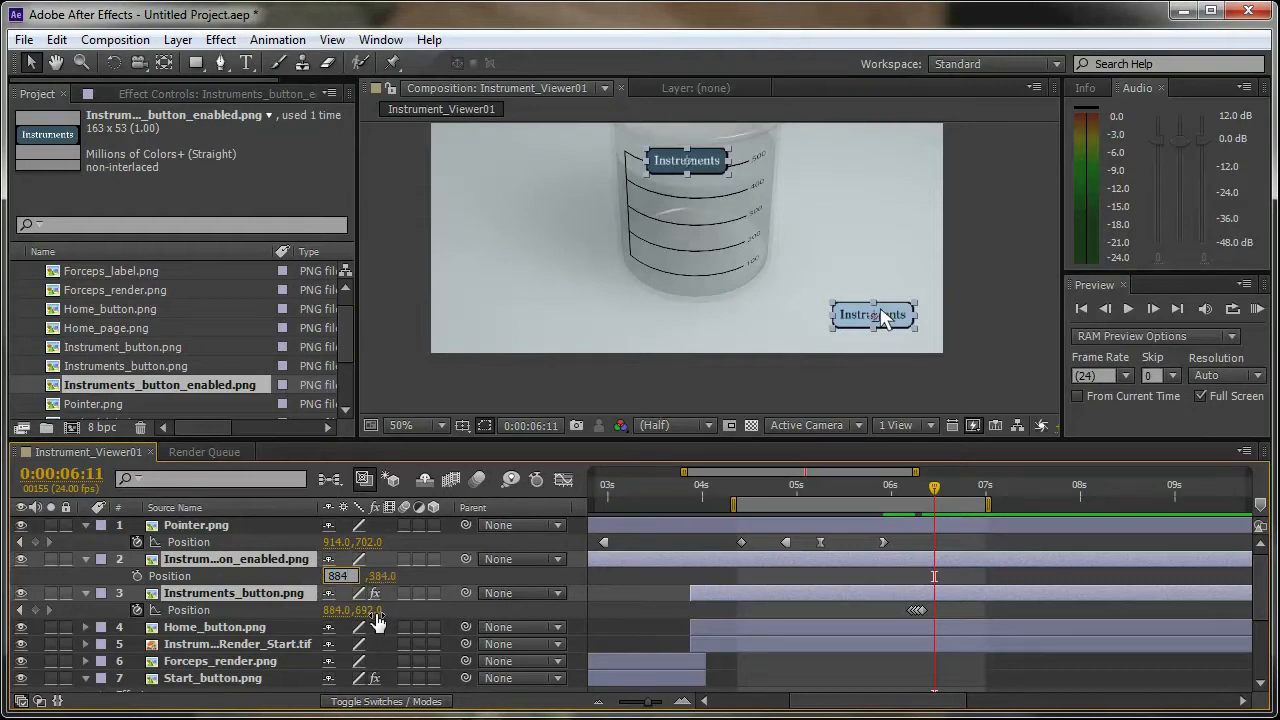
click(375, 611)
click(370, 577)
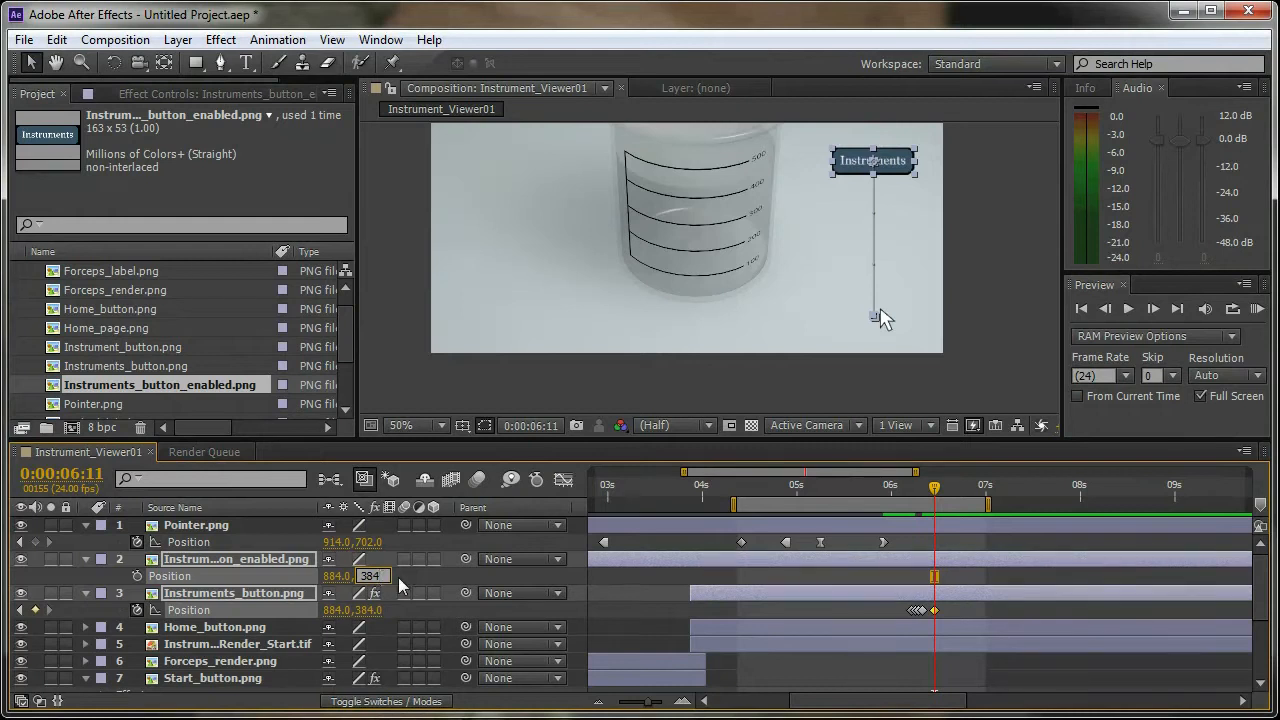
click(406, 575)
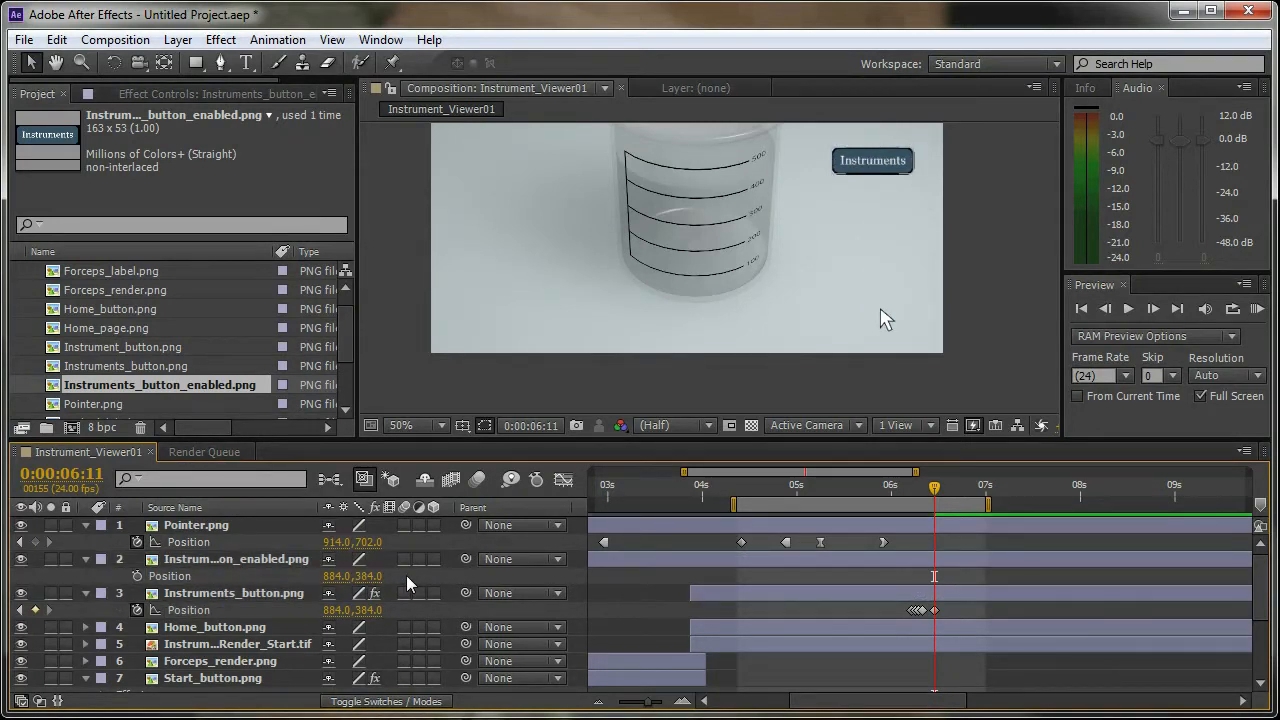
key(ctrl+z)
key(ctrl+z)
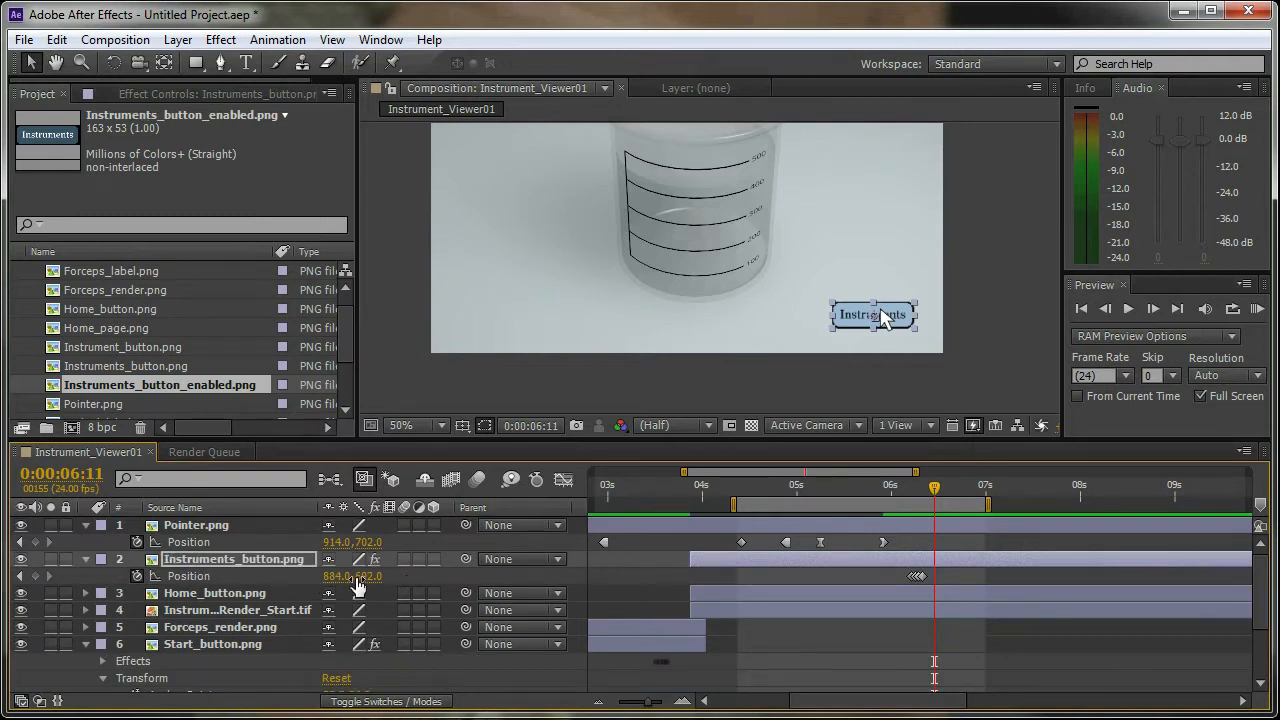
key(ctrl+y)
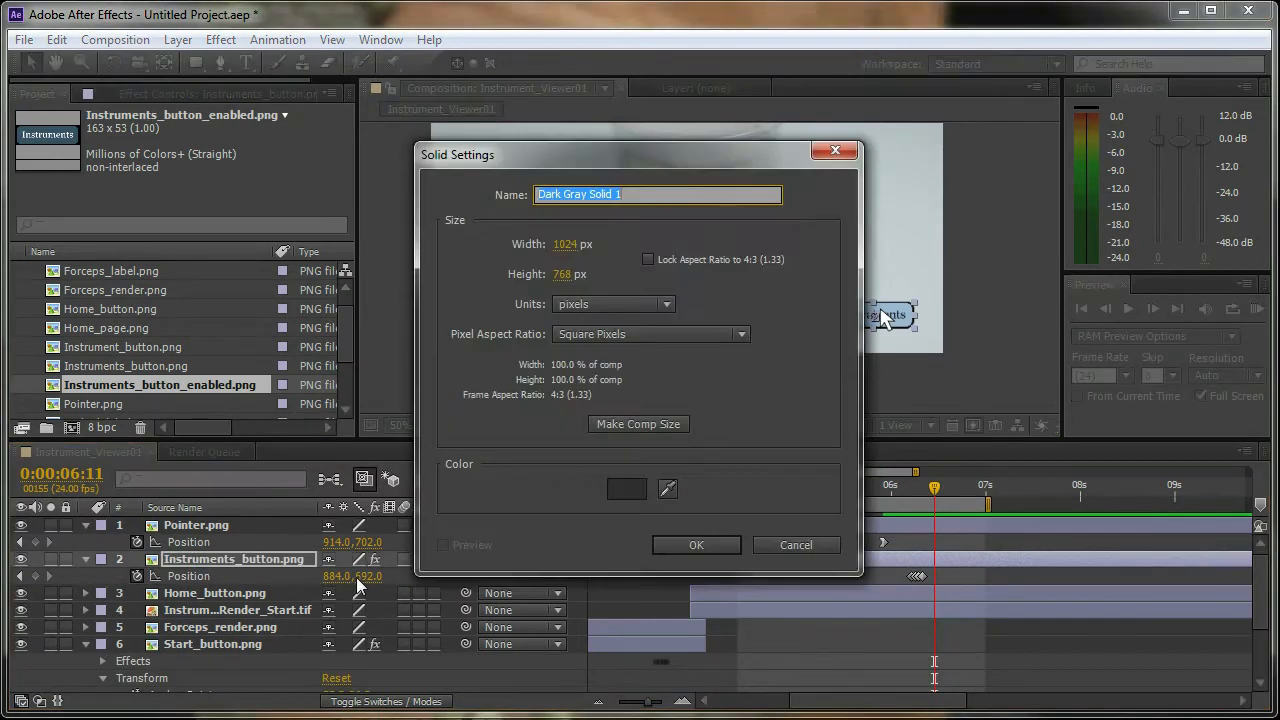
click(776, 548)
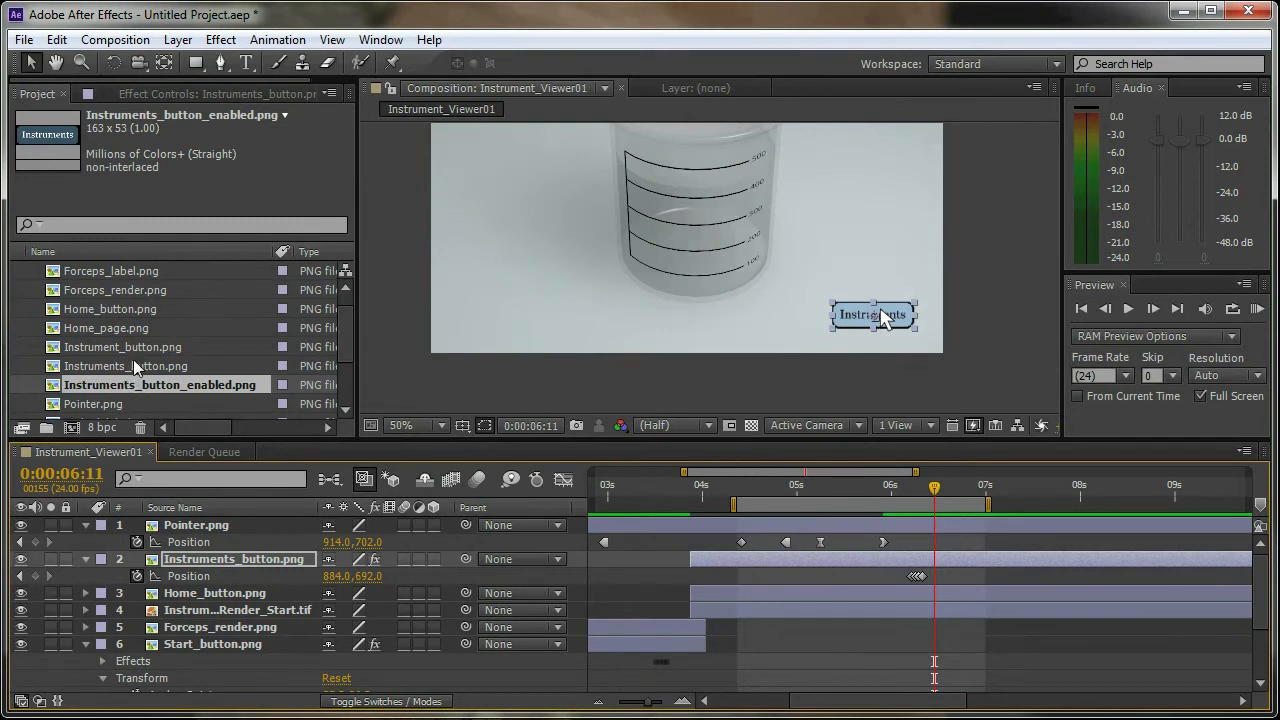
Add Instruments_button_enabled.png below the Pointer.png layer and set its position to 884, 692, copied from the Instruments_button.png layer.
drag(126, 384, 215, 550)
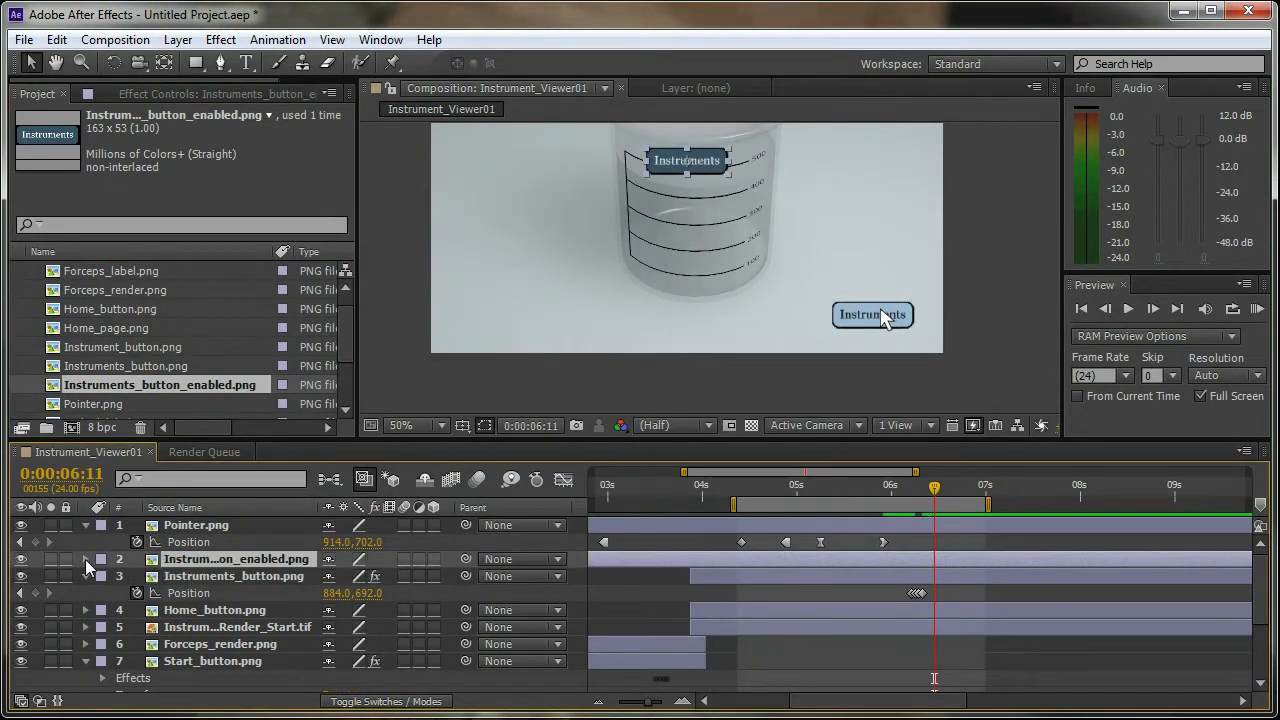
key(p)
click(338, 609)
key(ctrl+c)
click(334, 576)
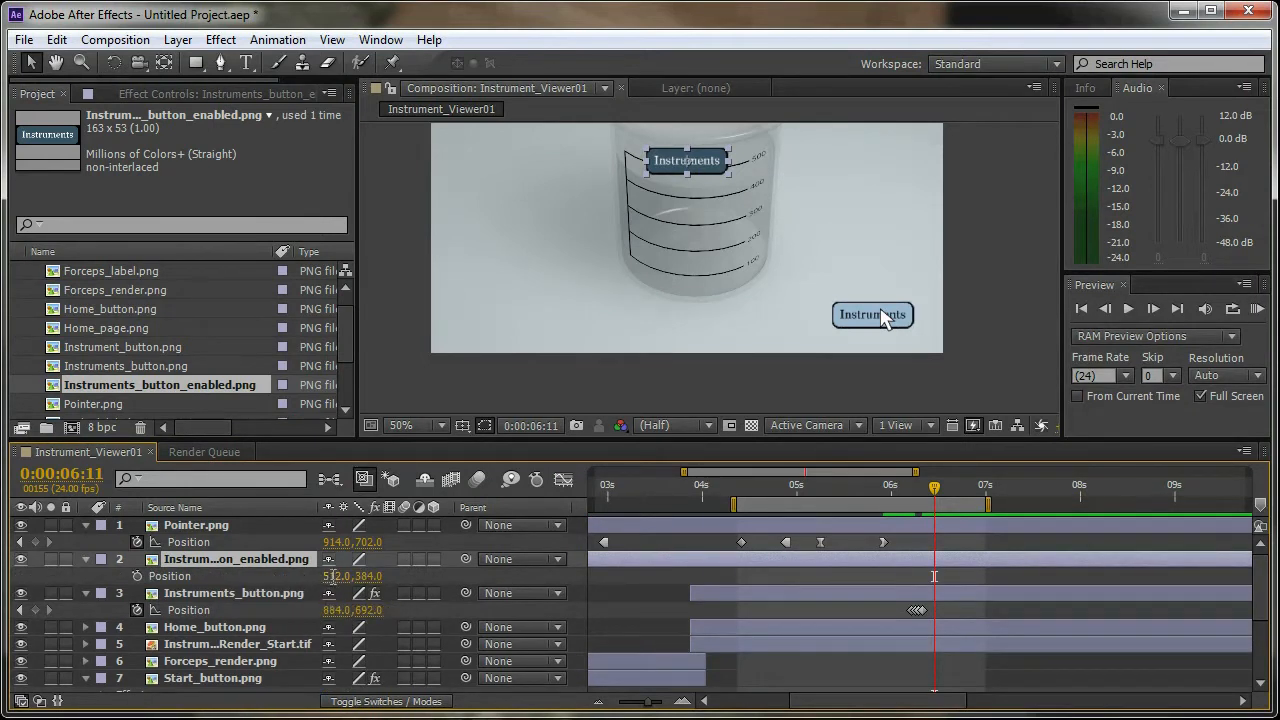
key(ctrl+v)
click(370, 609)
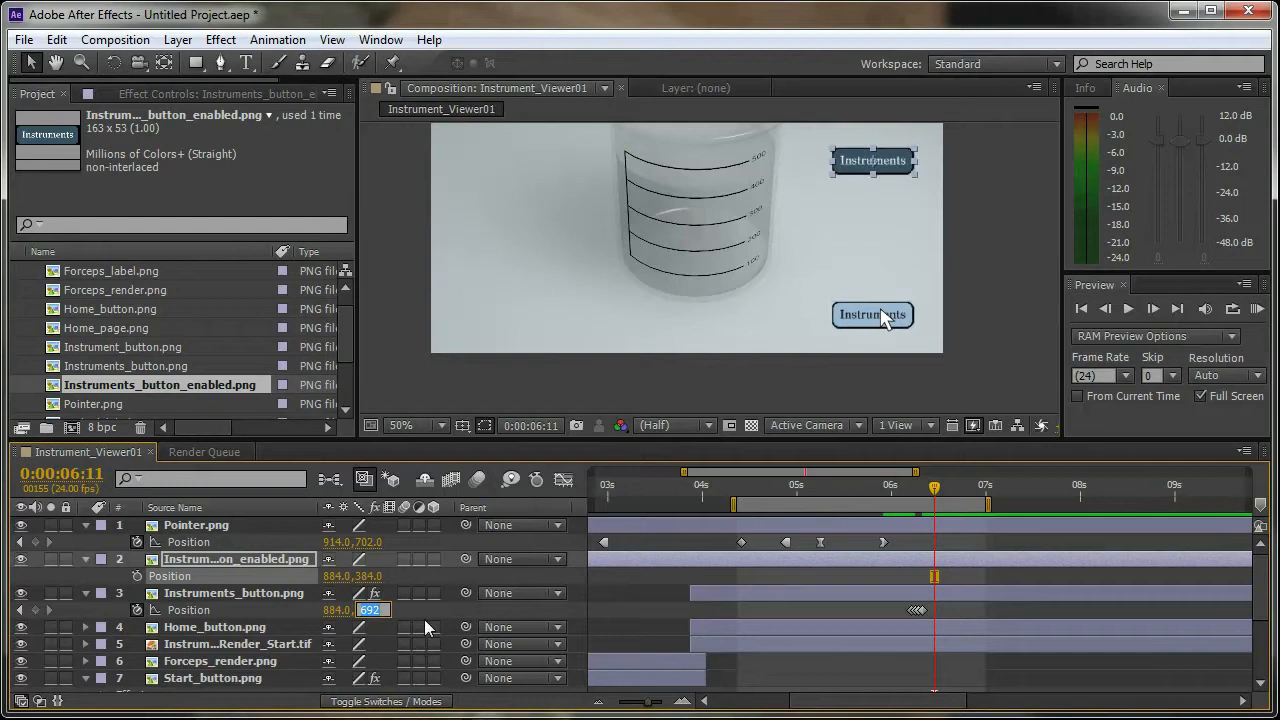
click(370, 576)
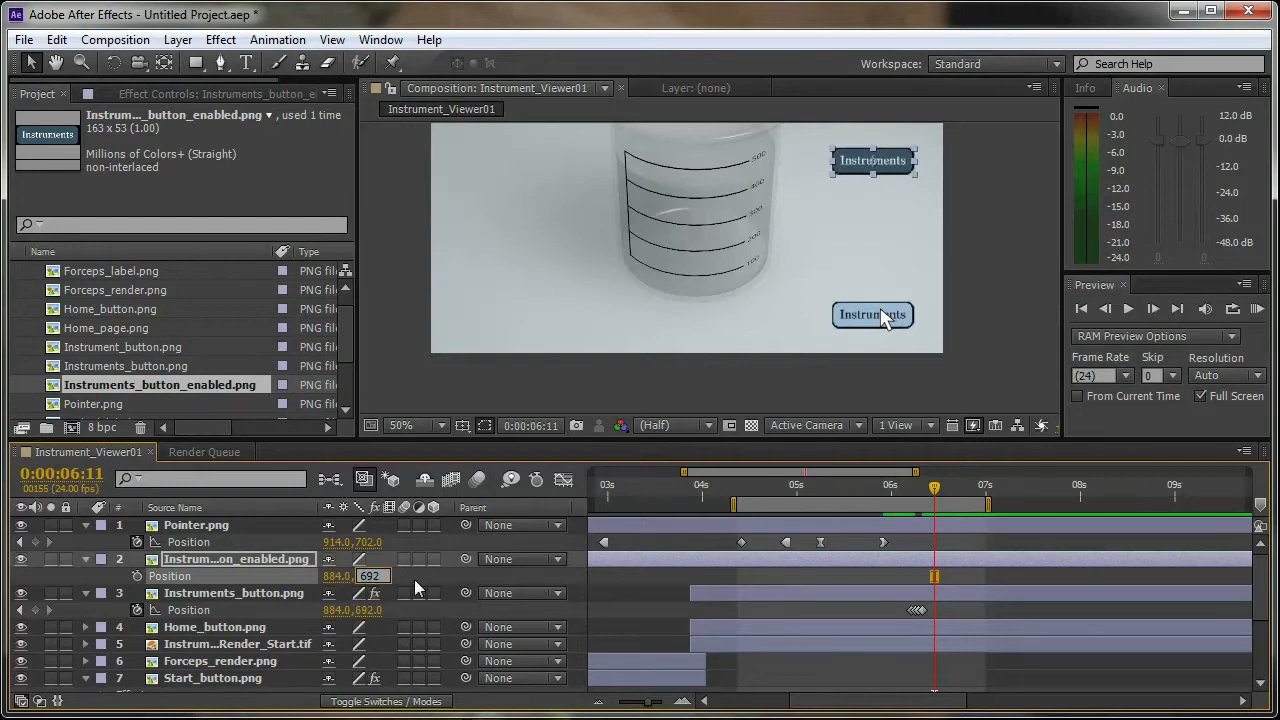
click(415, 580)
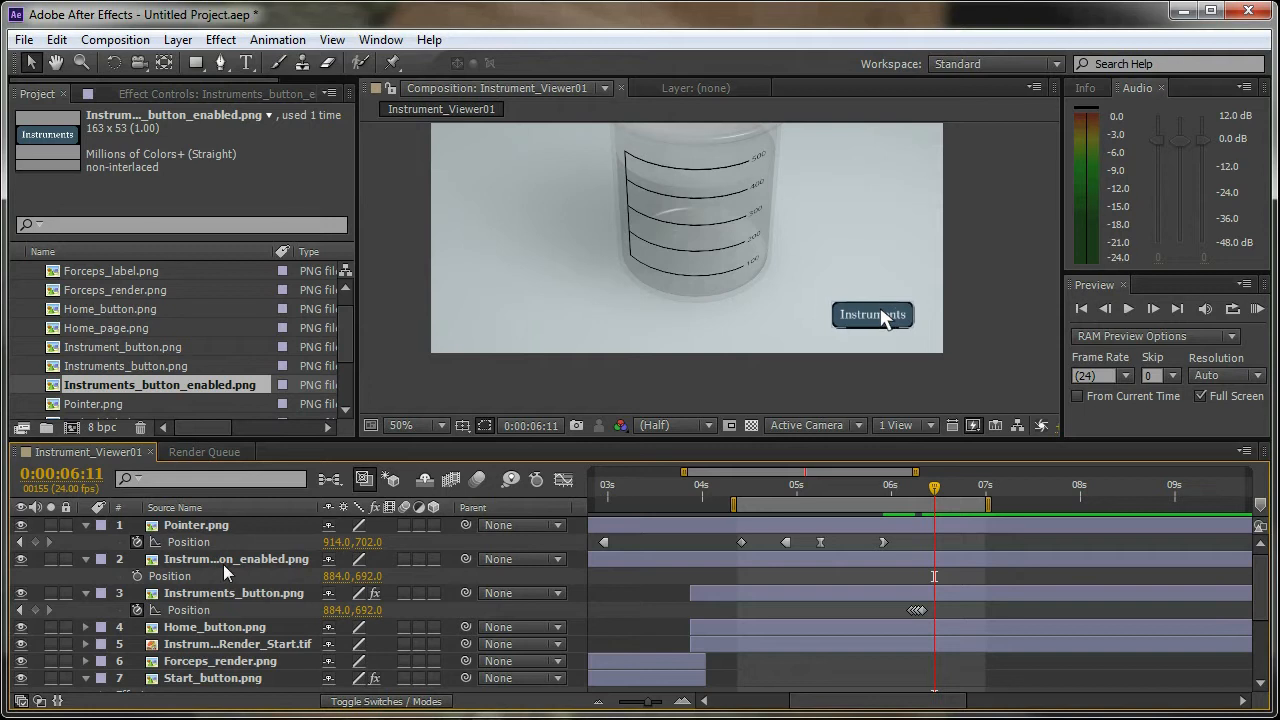
Trim the start of the Instruments_button_enabled.png layer to 0:00:06:08, at the last position keyframe of Instruments_button.png.
click(233, 560)
mouse_move(938, 484)
mouse_down()
mouse_move(911, 488)
mouse_move(923, 488)
mouse_up()
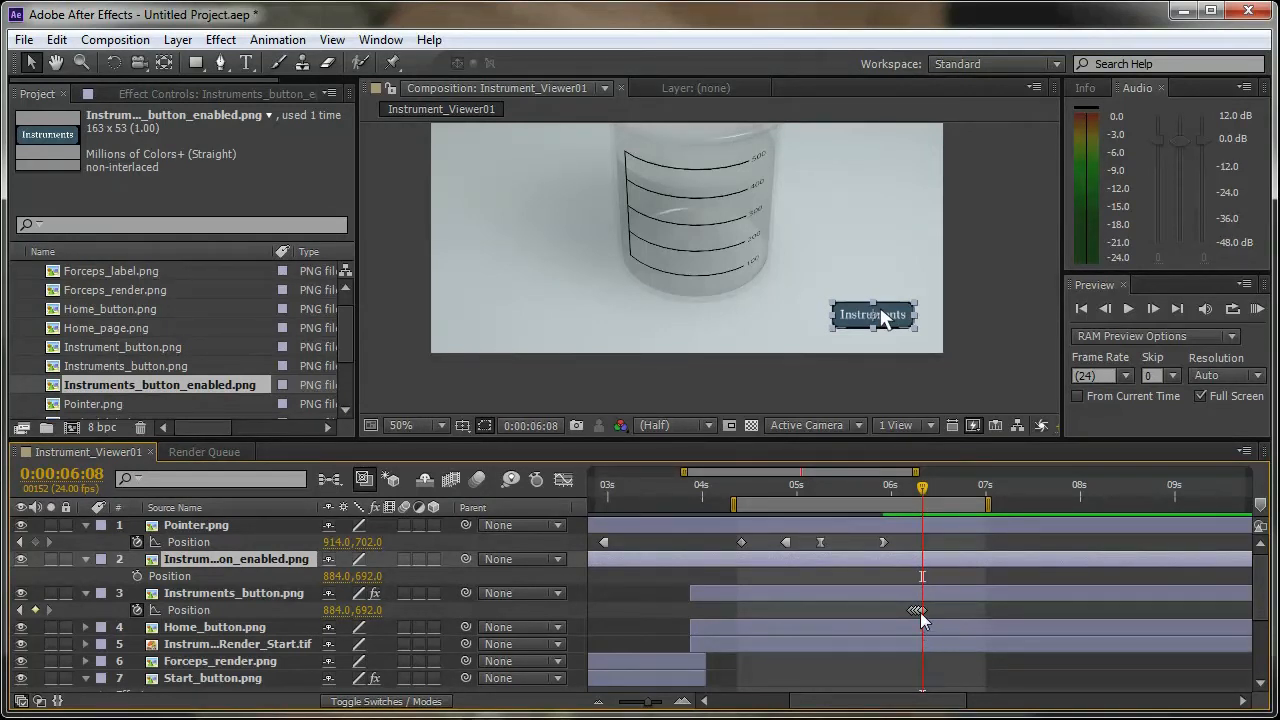
key(alt+bracketleft)
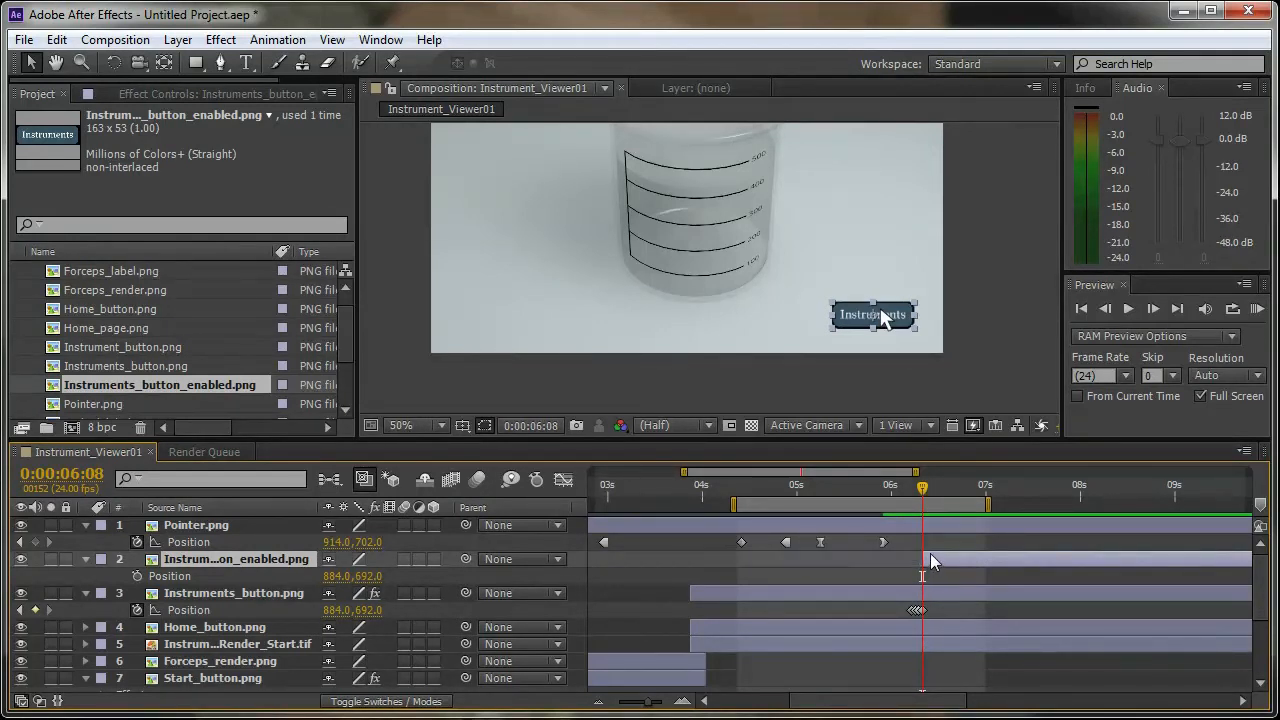
Trim the end of the Instruments_button.png layer to 0:00:06:09.
mouse_move(922, 484)
mouse_down()
mouse_move(908, 486)
mouse_move(945, 488)
mouse_move(928, 505)
mouse_move(946, 510)
mouse_move(918, 505)
mouse_move(934, 505)
mouse_move(929, 485)
mouse_up()
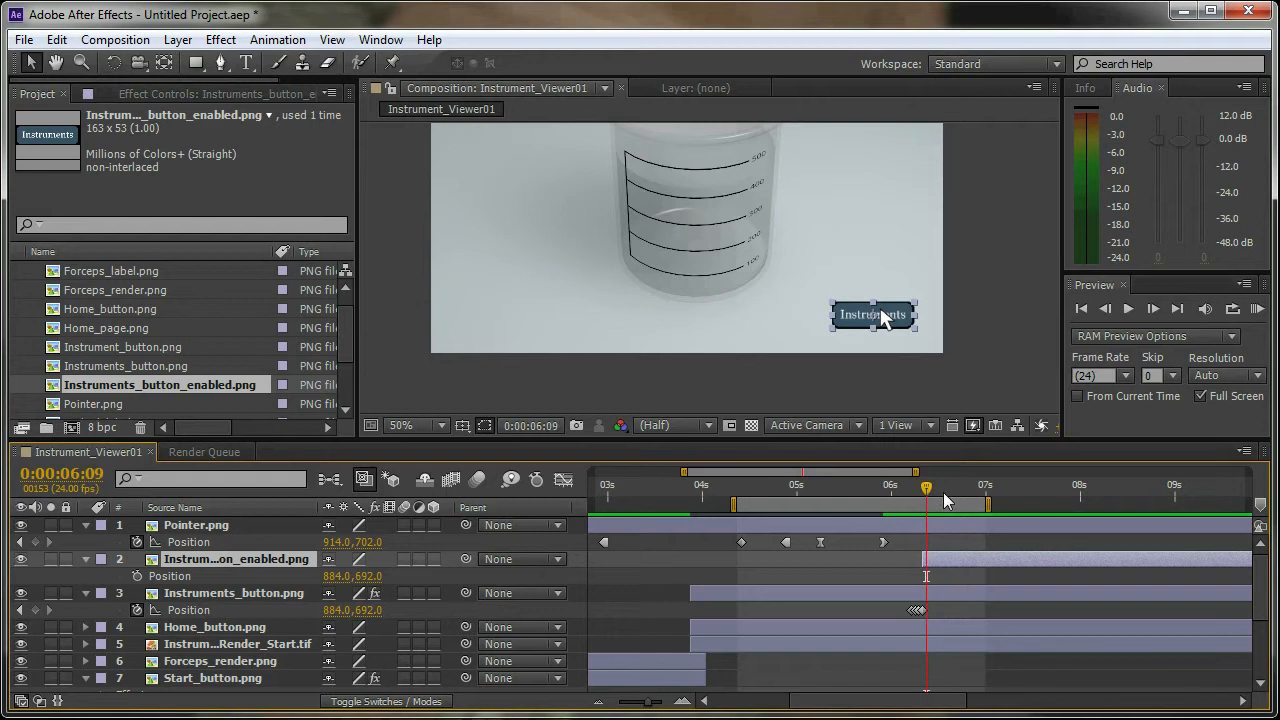
key(alt+bracketright)
key(ctrl+z)
click(938, 595)
key(alt+bracketright)
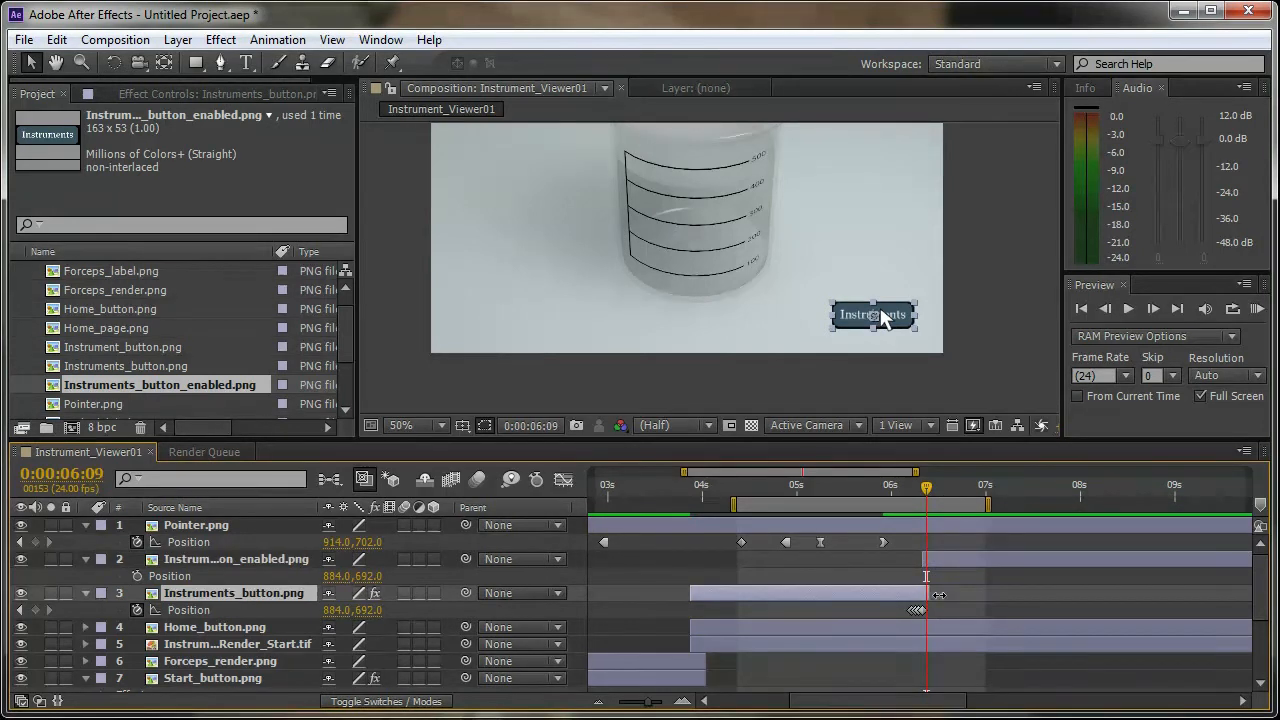
Check the button swap up to 0:00:06:17 and collapse the properties of both Instruments button layers.
drag(925, 492, 958, 492)
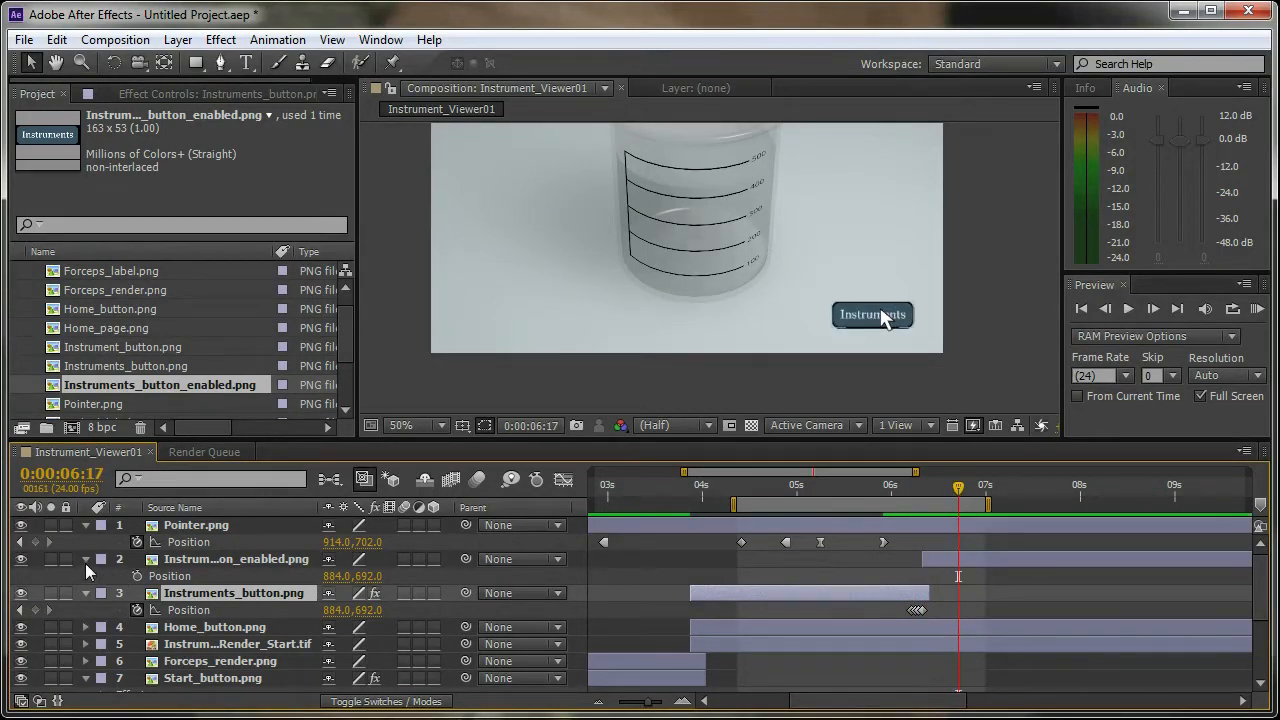
click(84, 592)
click(84, 560)
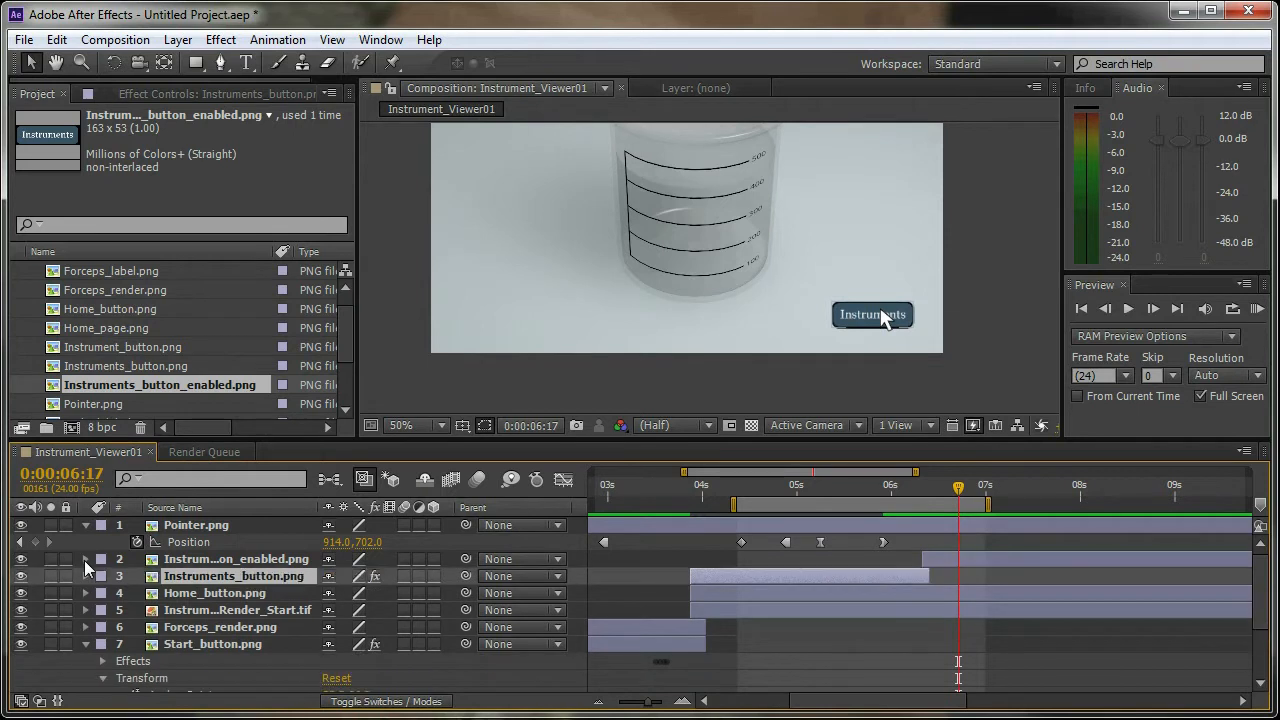
Trim the end of the InstrumentViewer_Render_Start.tif layer to 0:00:06:10.
drag(959, 489, 933, 498)
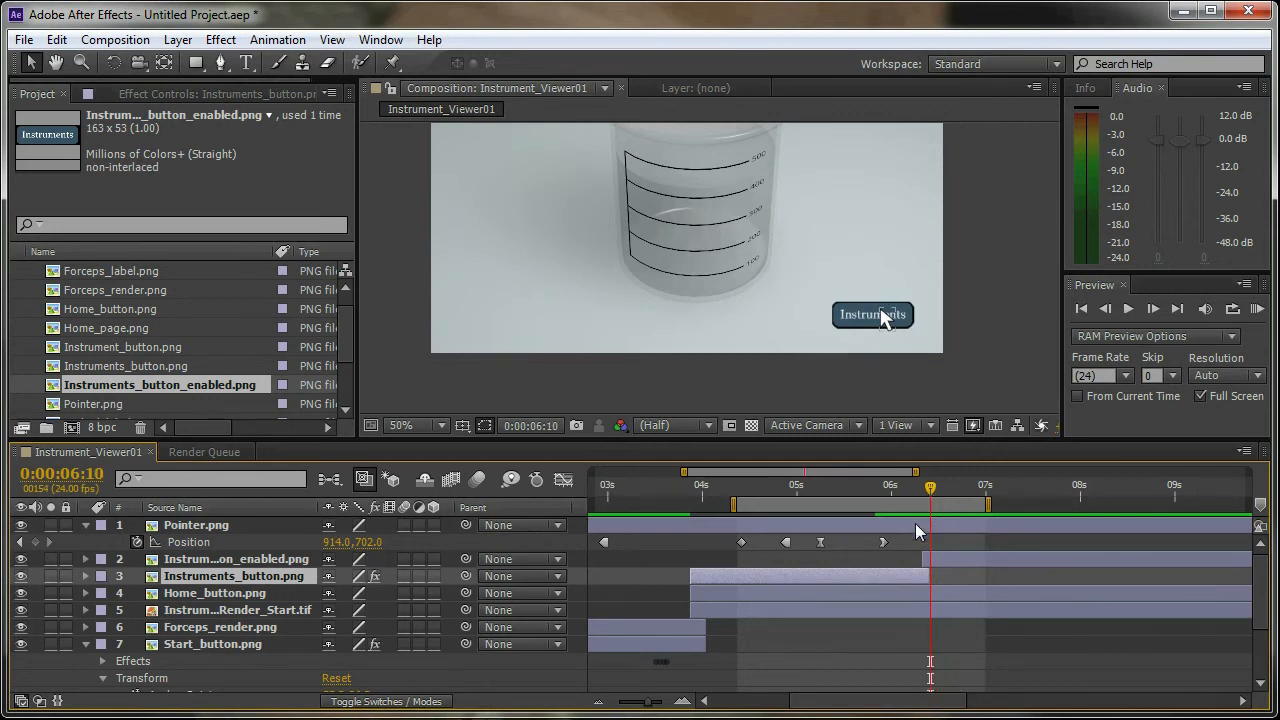
click(266, 613)
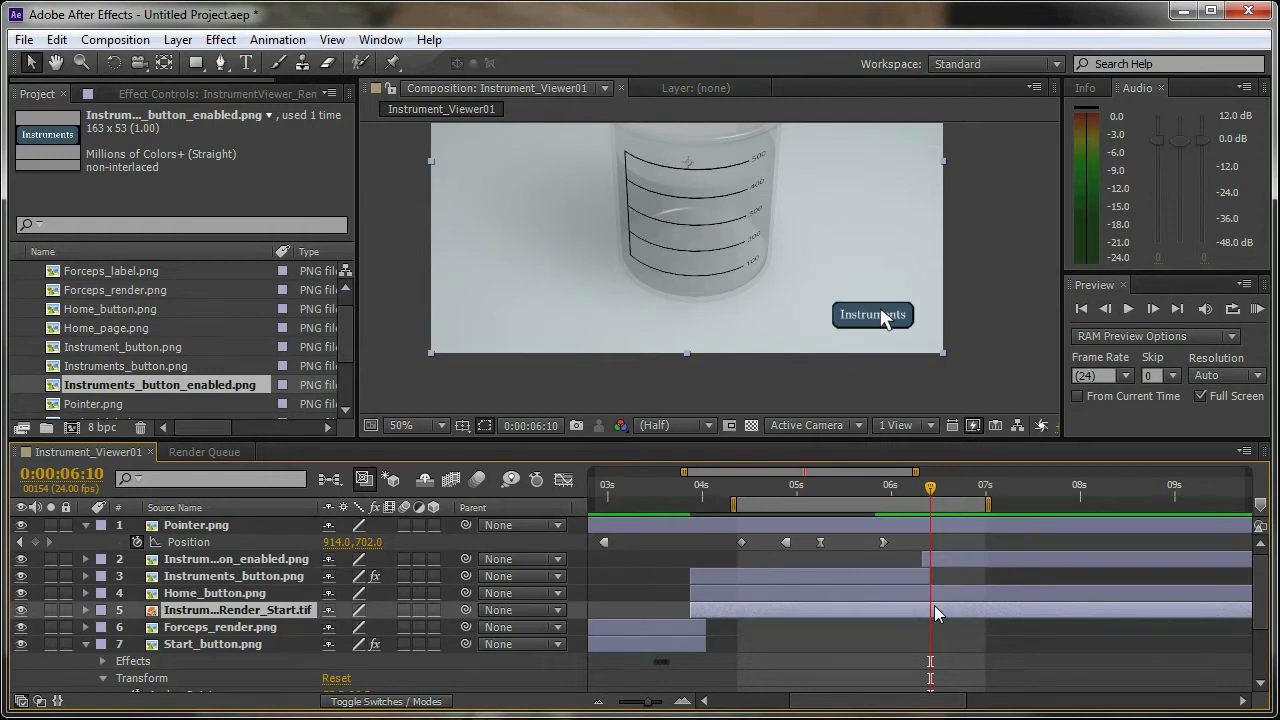
key(alt+bracketright)
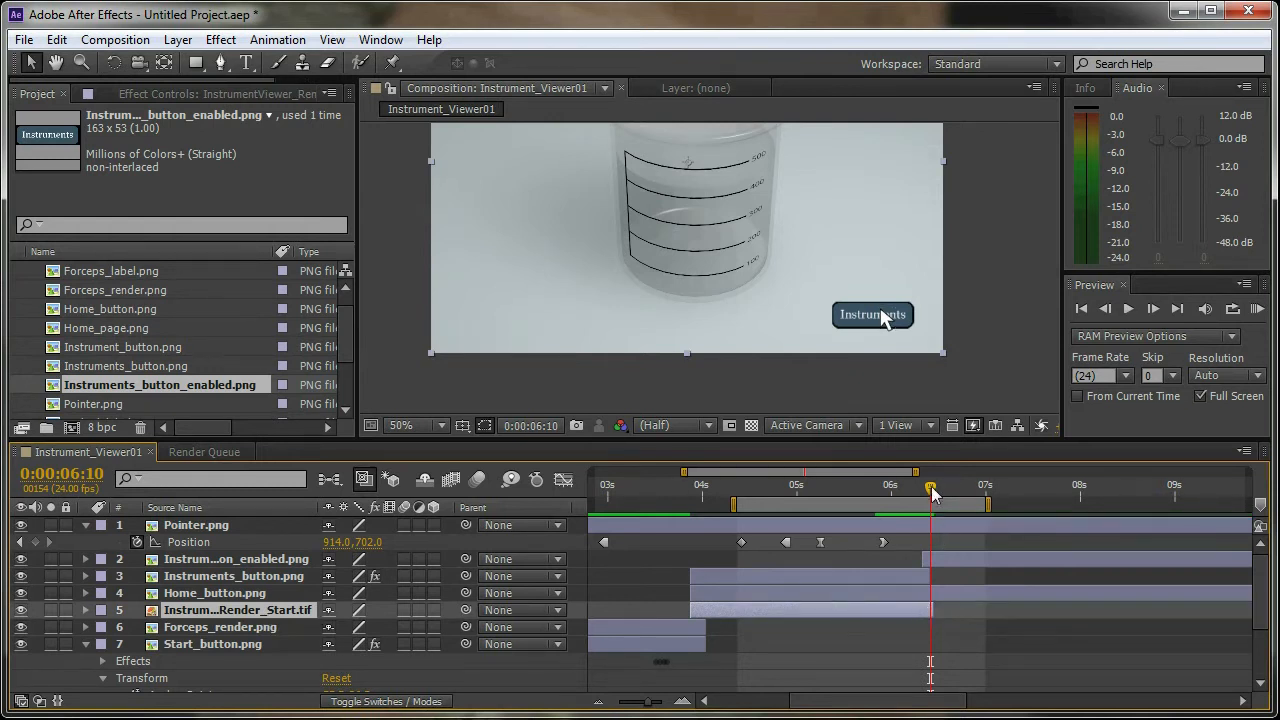
drag(925, 489, 930, 495)
Add the InstrumentViewer_Transition[001-048].tif sequence from the 3D_Assets folder to the composition as the top layer.
drag(344, 320, 344, 283)
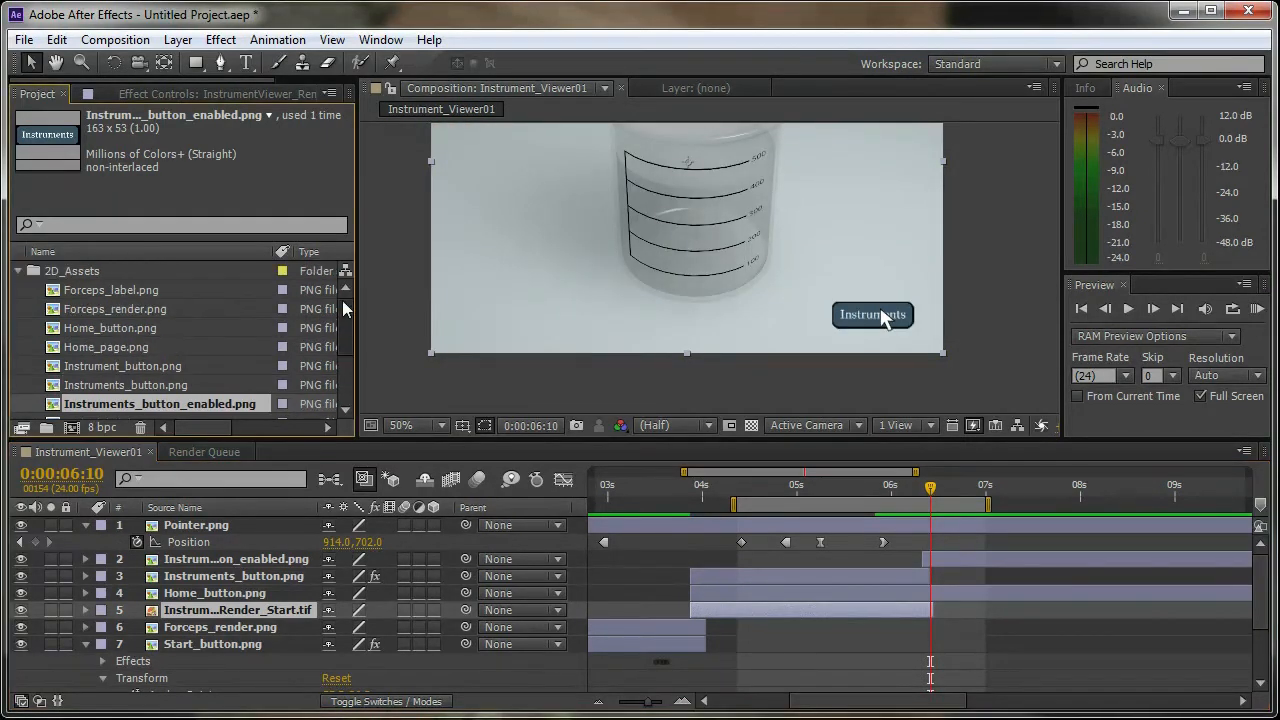
click(18, 272)
click(18, 290)
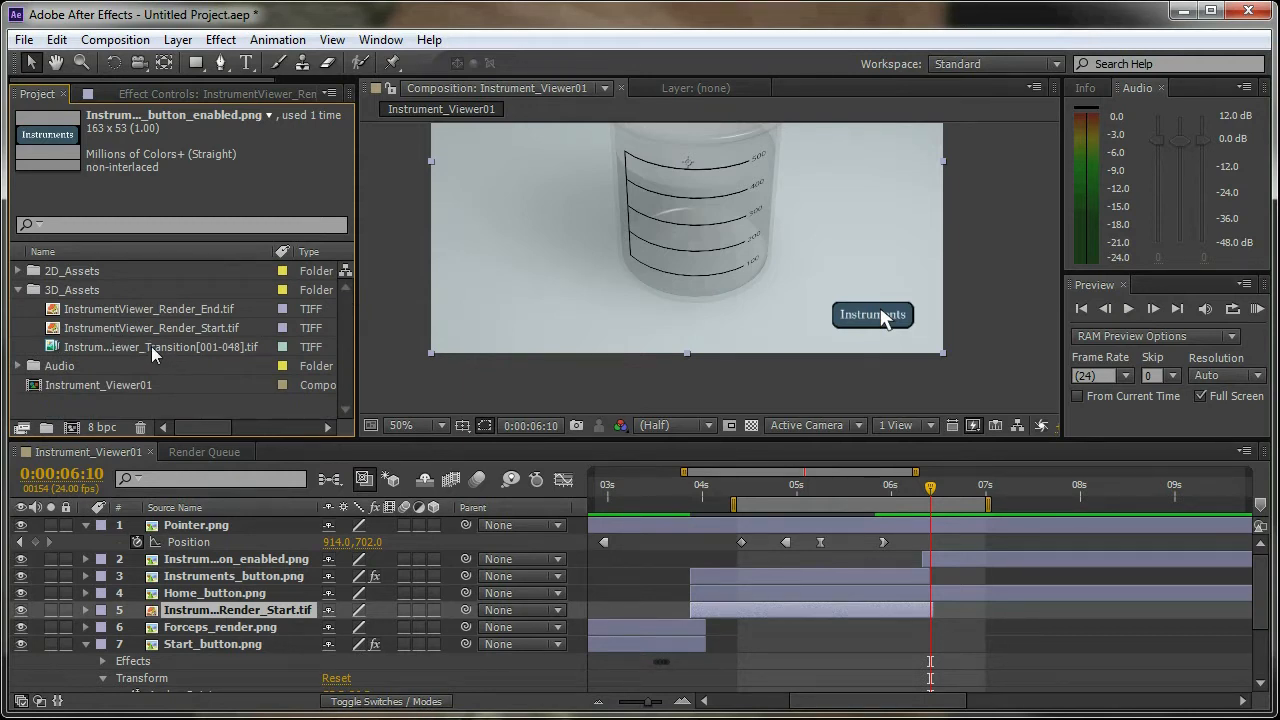
click(767, 377)
scroll(900, 343, down, 1)
key(space)
drag(864, 261, 864, 313)
drag(165, 347, 701, 270)
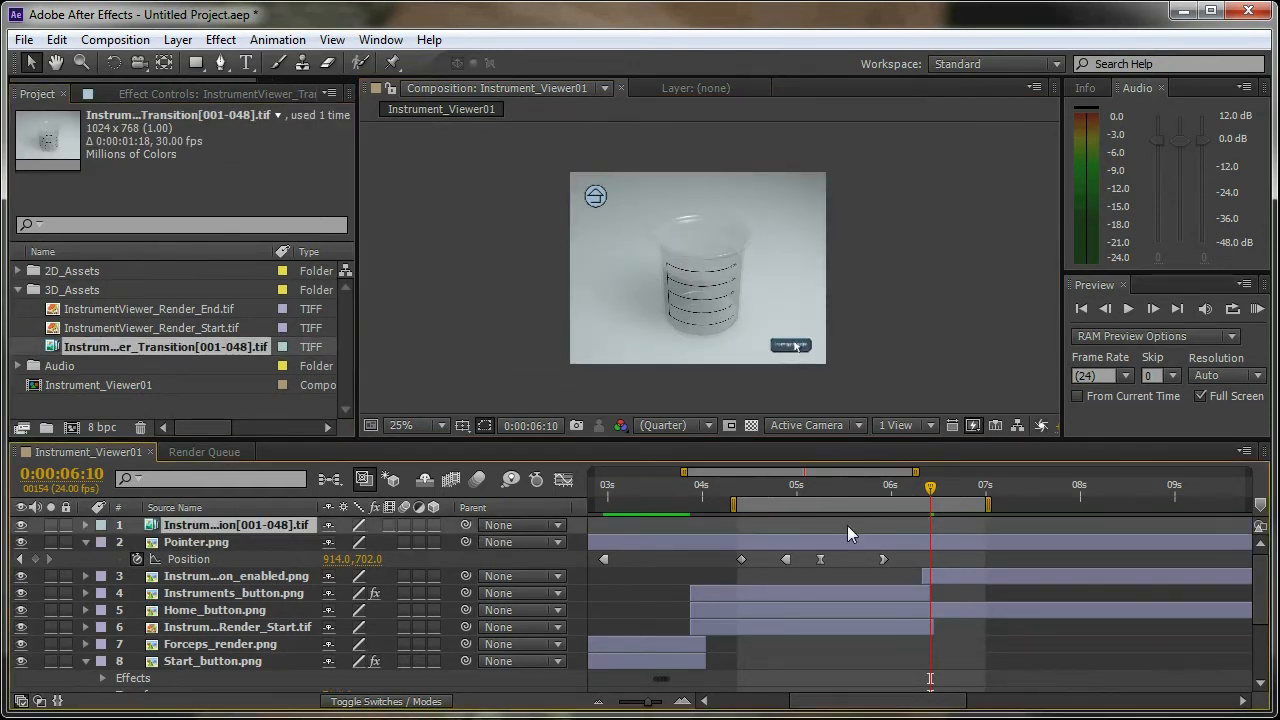
Shift the InstrumentViewer_Transition[001-048].tif layer so that it starts at 0:00:06:10.
drag(929, 489, 891, 509)
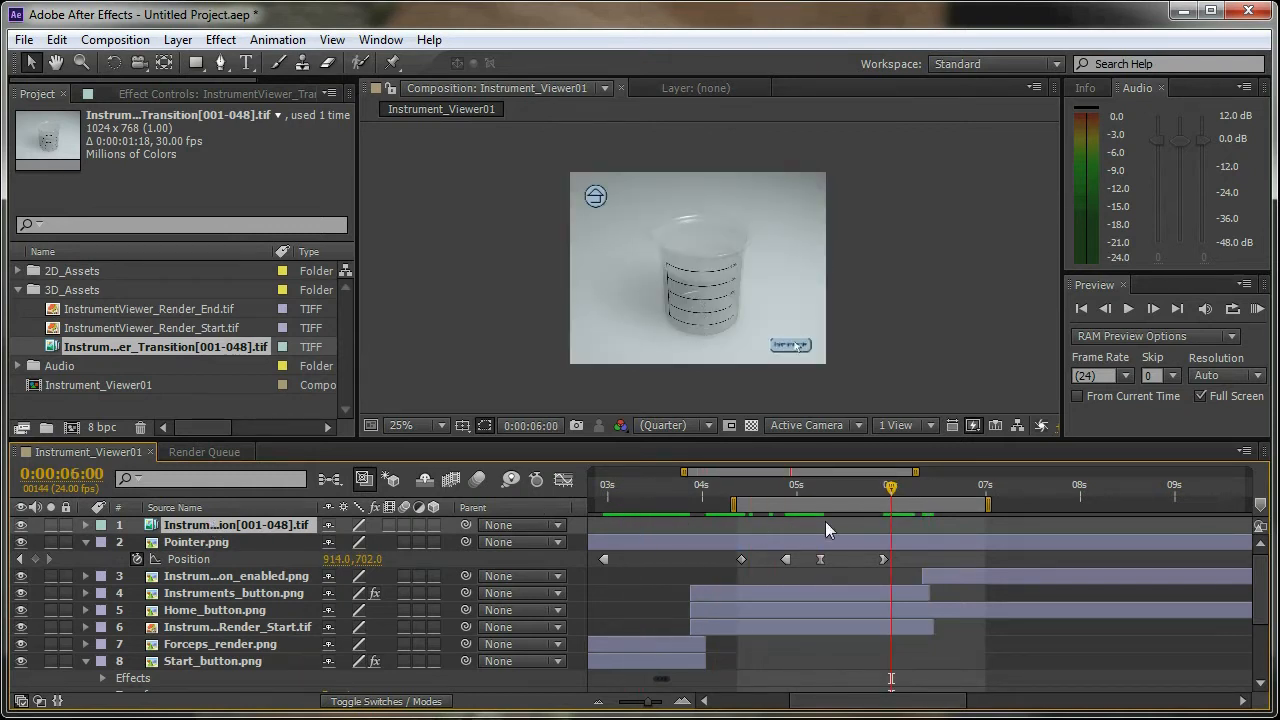
drag(880, 703, 747, 708)
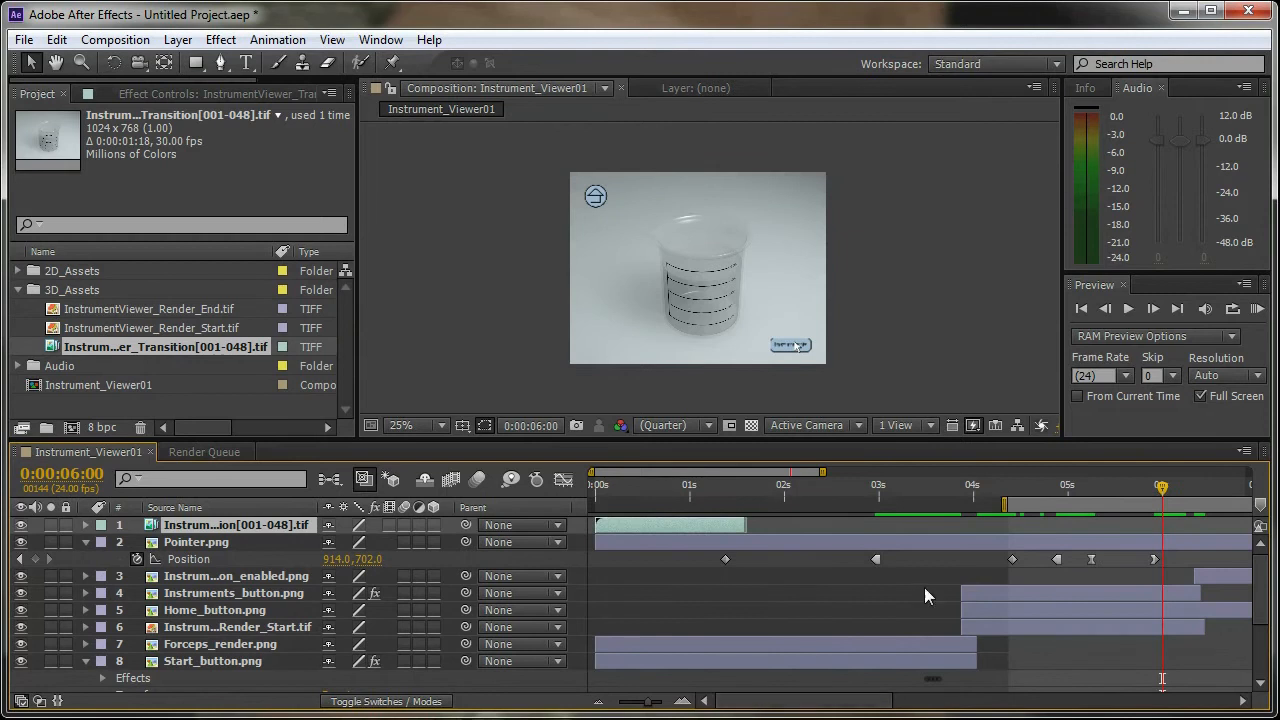
drag(689, 488, 1130, 520)
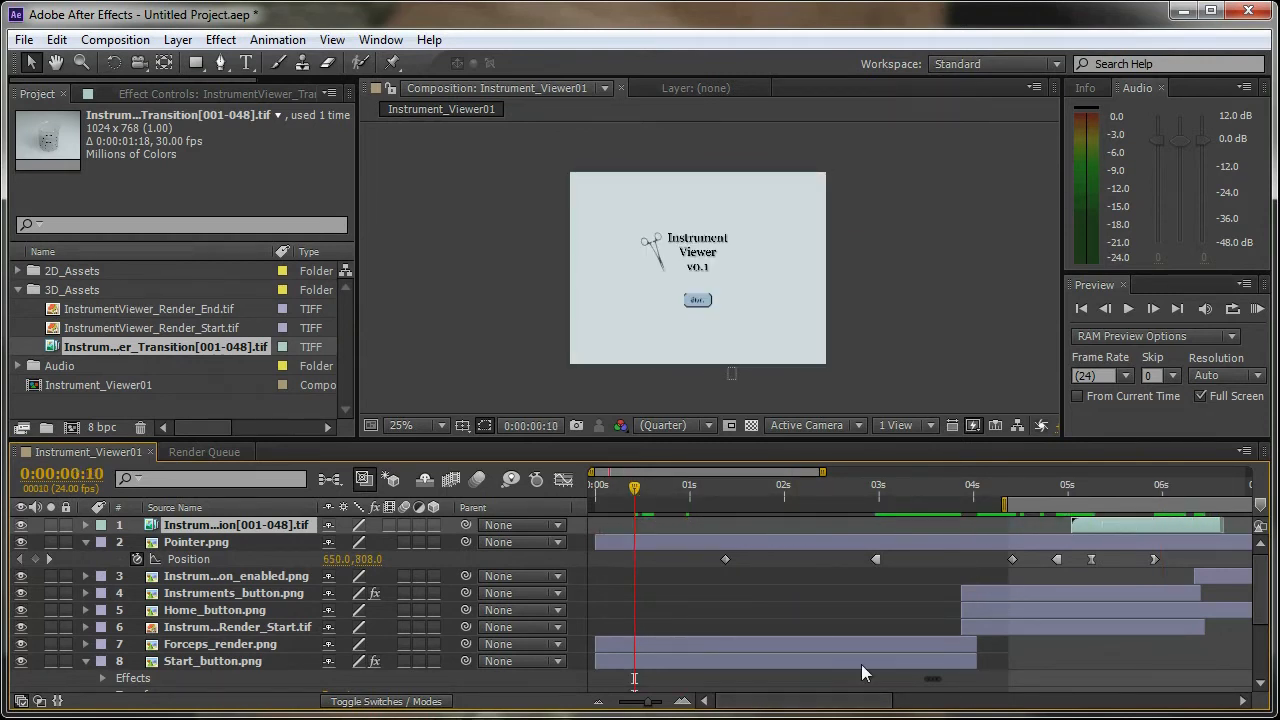
drag(832, 703, 943, 706)
drag(772, 525, 972, 522)
drag(878, 702, 858, 703)
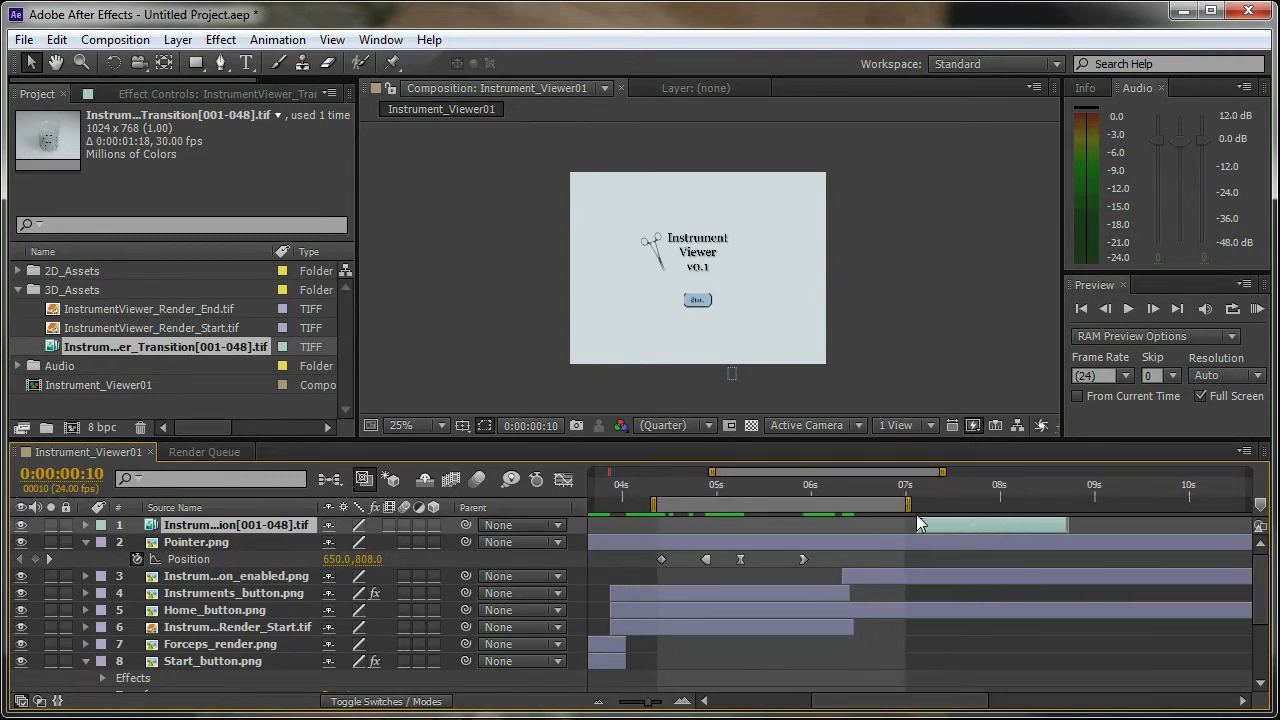
mouse_move(840, 484)
mouse_down()
mouse_move(846, 494)
mouse_move(828, 487)
mouse_move(853, 494)
mouse_up()
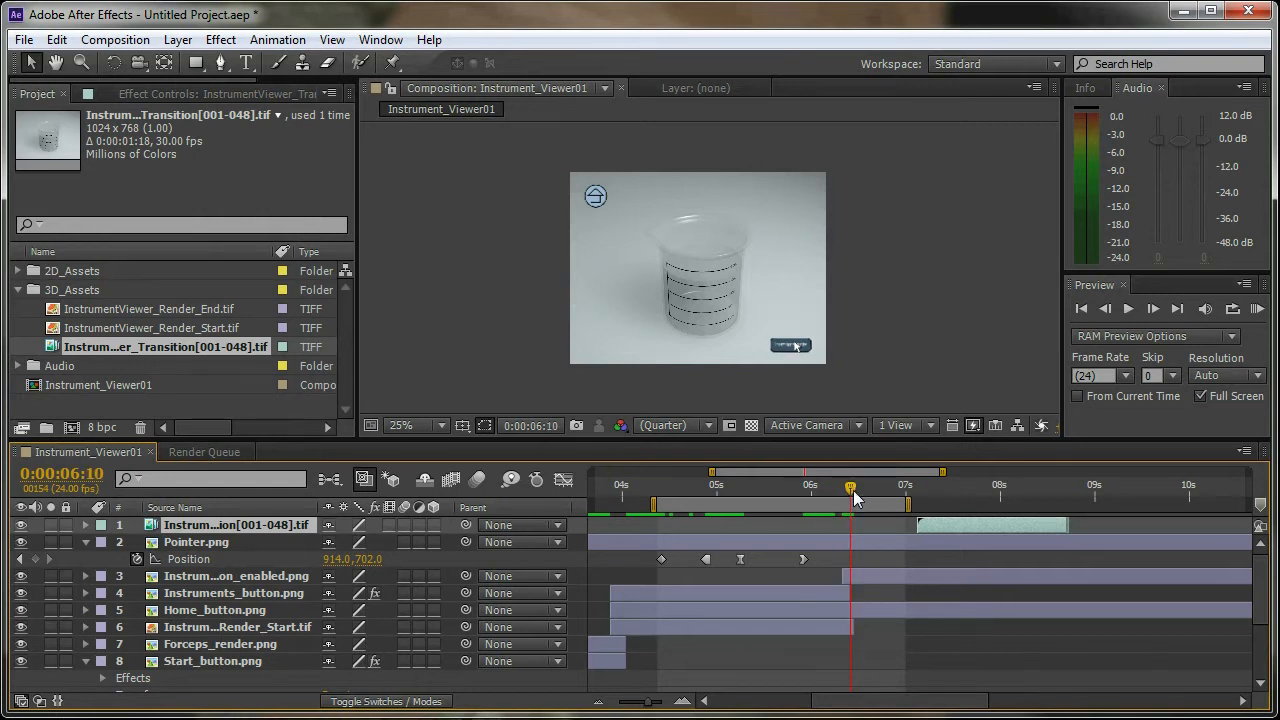
drag(932, 529, 889, 528)
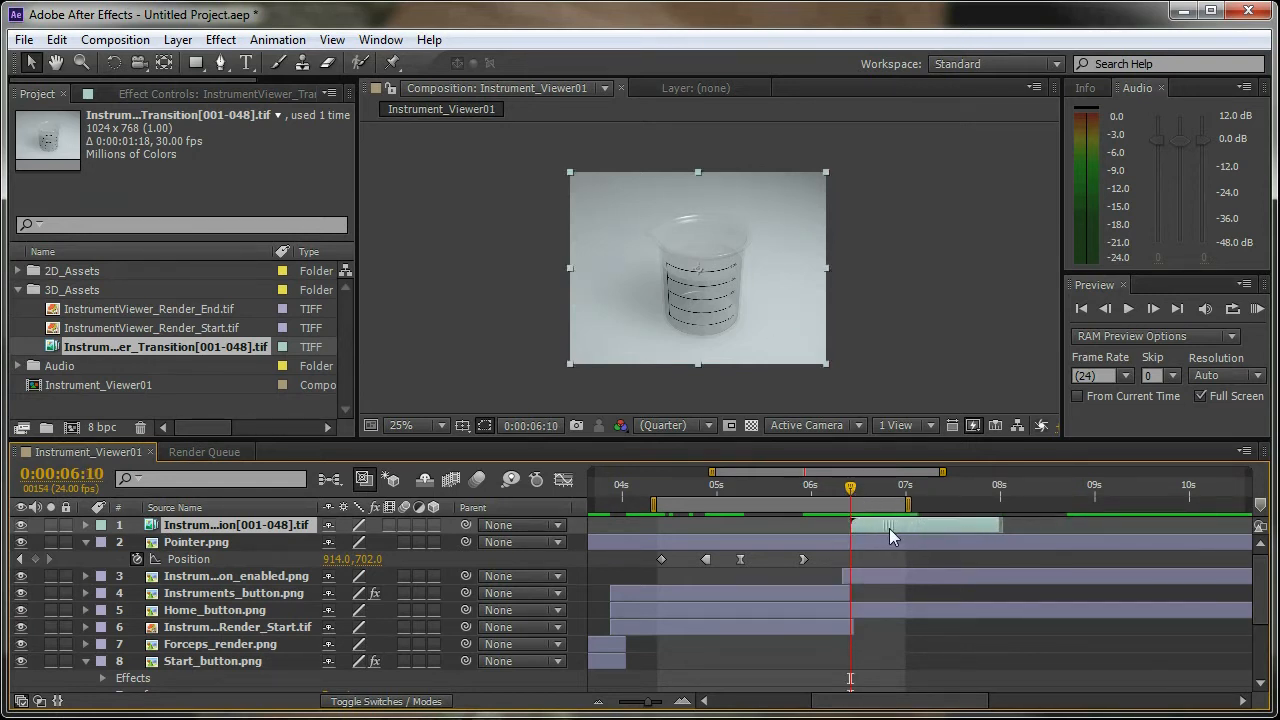
Move the transition sequence layer below Home_button.png, directly above InstrumentViewer_Render_Start.tif, and check the hand-over between the two renders.
drag(850, 488, 838, 490)
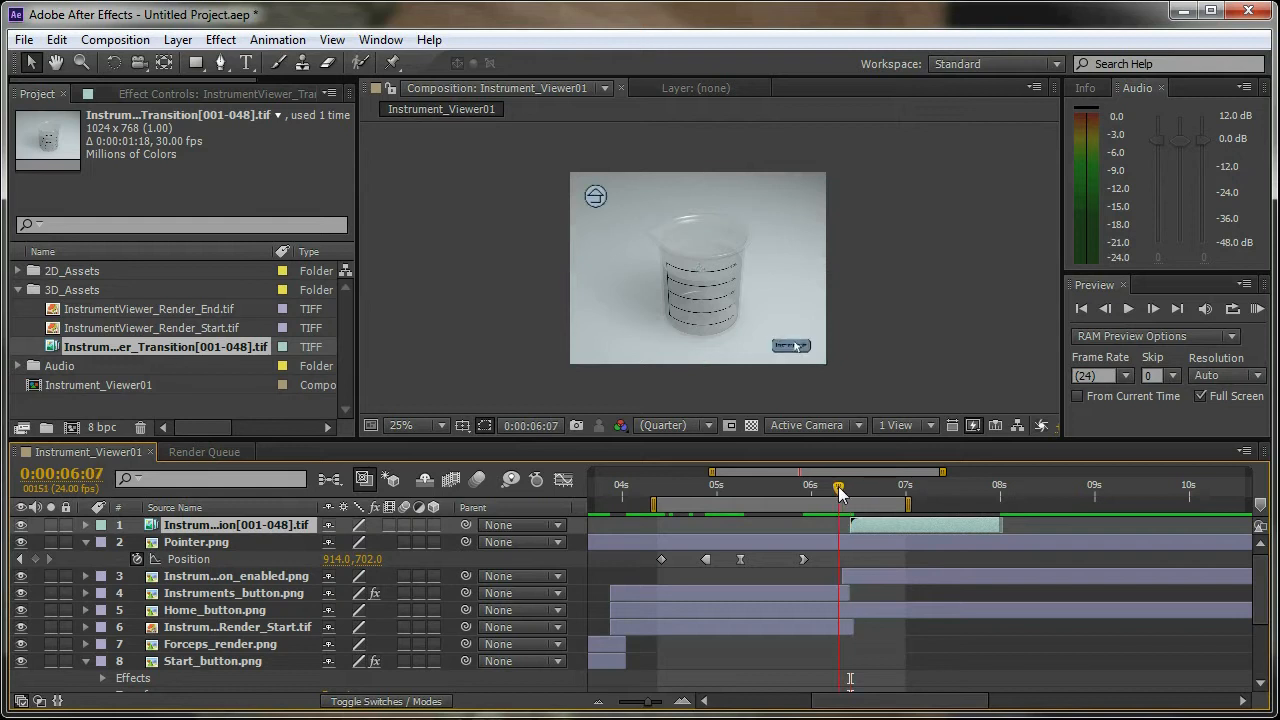
scroll(833, 361, up, 2)
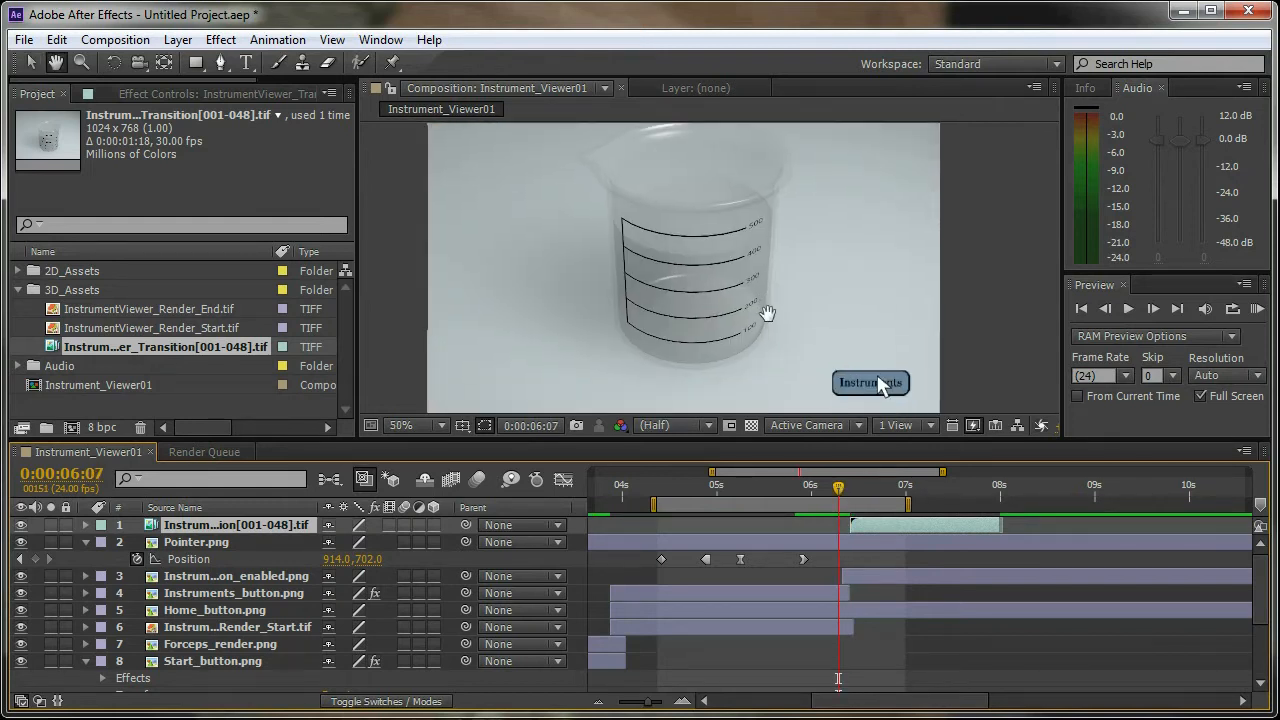
mouse_move(855, 497)
mouse_down()
mouse_move(803, 495)
mouse_move(959, 490)
mouse_move(869, 503)
mouse_up()
drag(226, 530, 224, 622)
drag(870, 488, 831, 505)
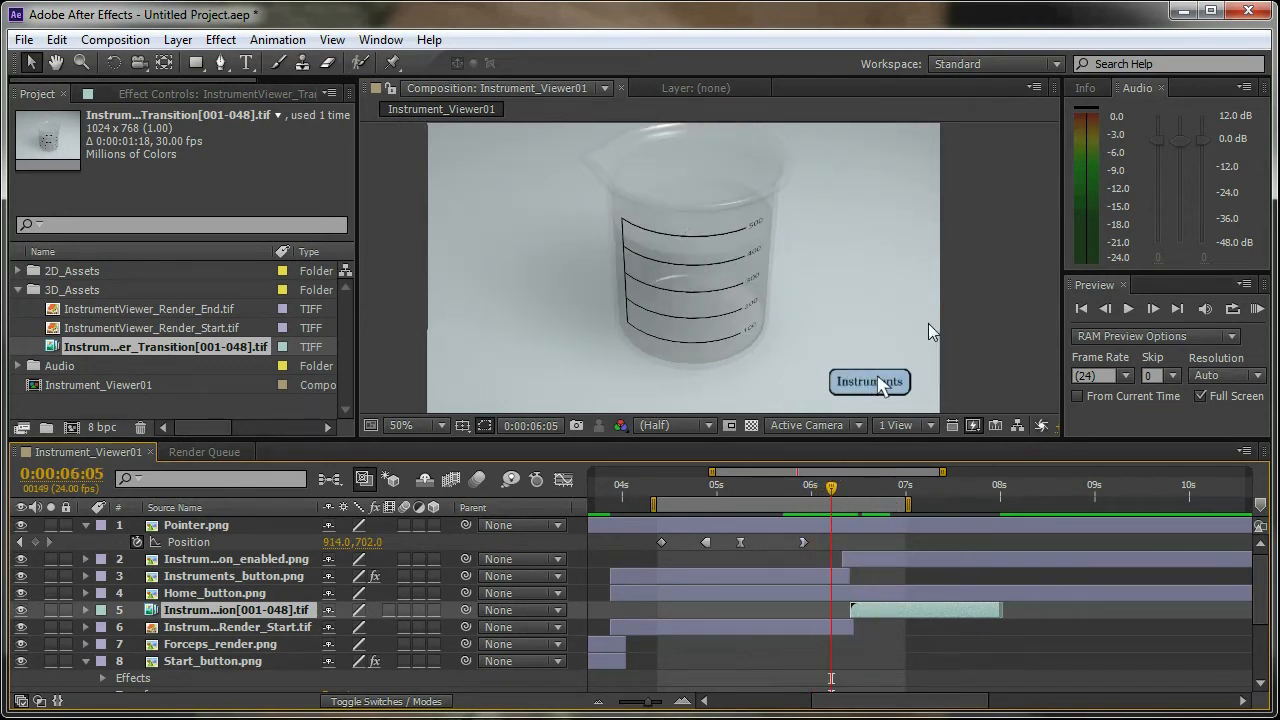
click(250, 627)
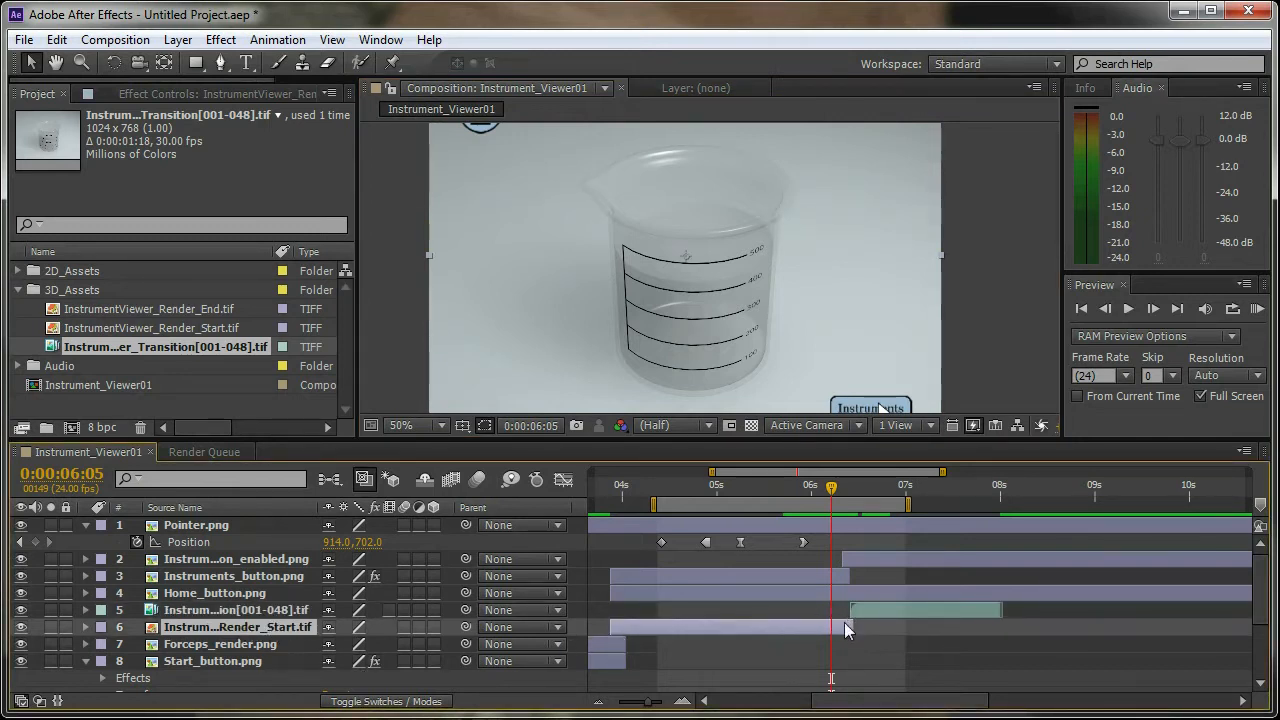
click(266, 612)
Add InstrumentViewer_Render_End.tif centred in the composition and move its layer between Home_button.png and the transition sequence.
drag(832, 487, 997, 490)
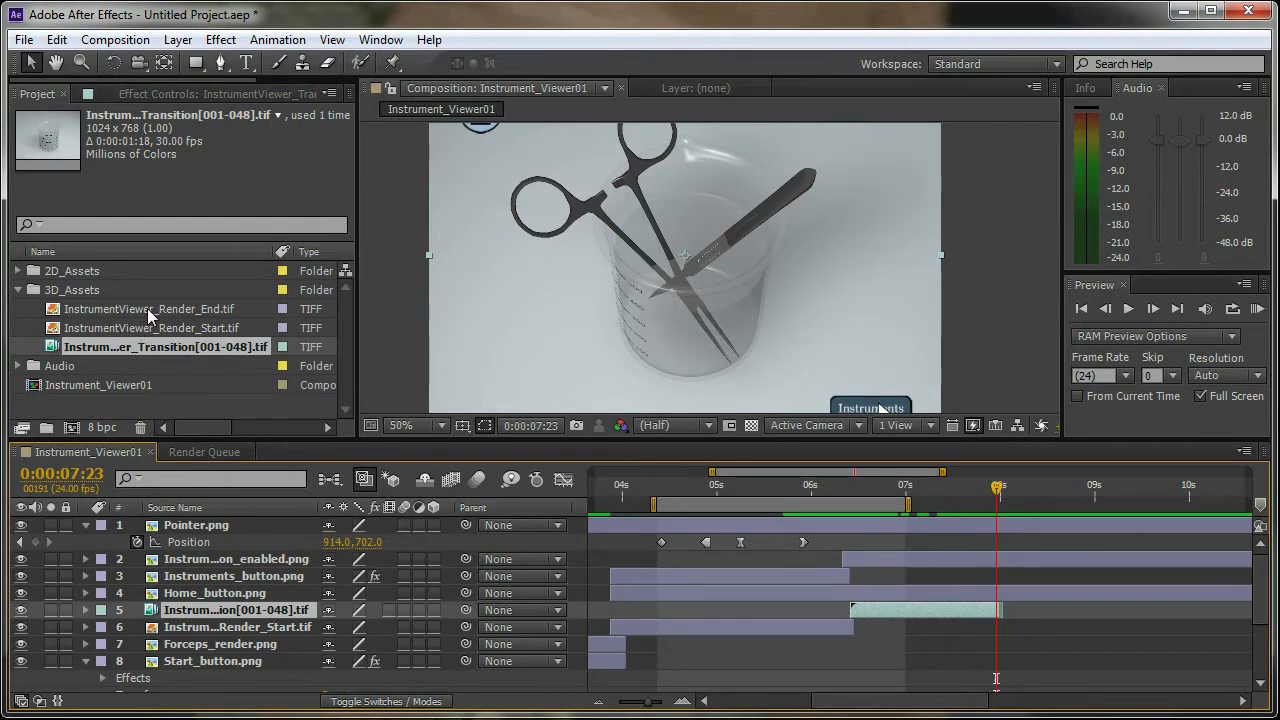
drag(147, 308, 681, 269)
mouse_move(685, 280)
mouse_down()
mouse_move(686, 343)
mouse_move(686, 257)
mouse_up()
scroll(928, 272, down, 1)
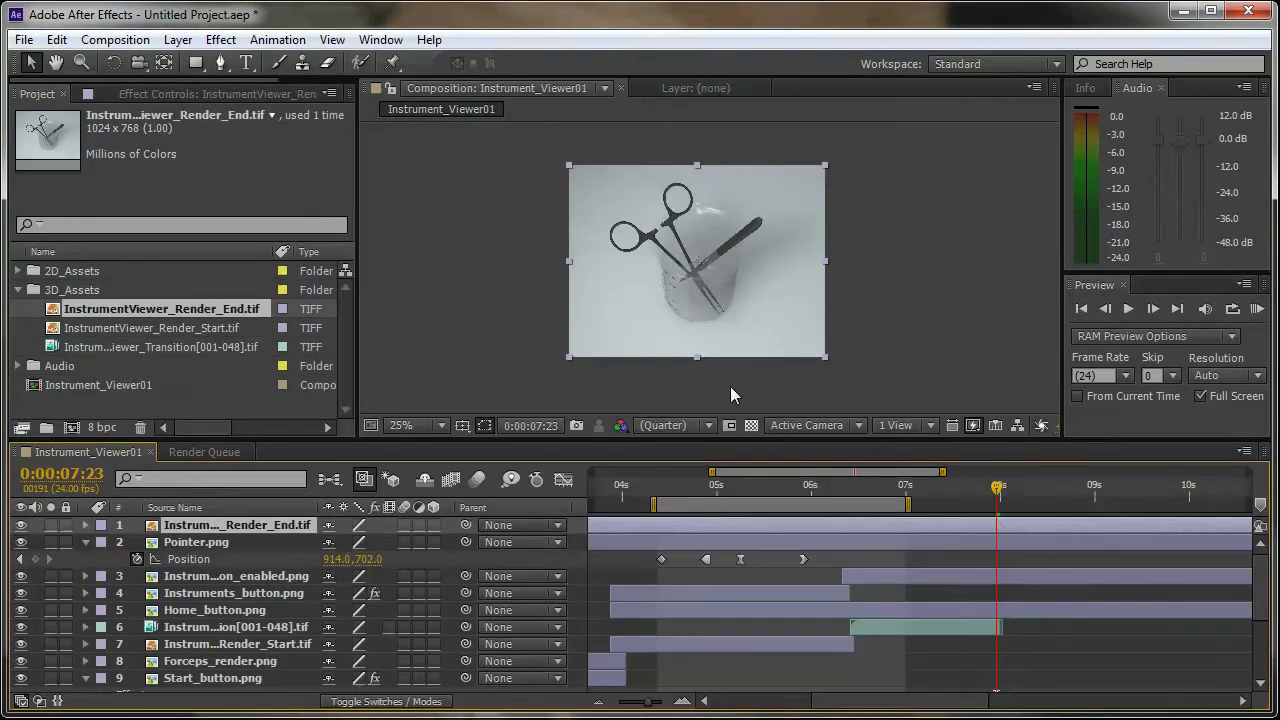
drag(253, 524, 243, 617)
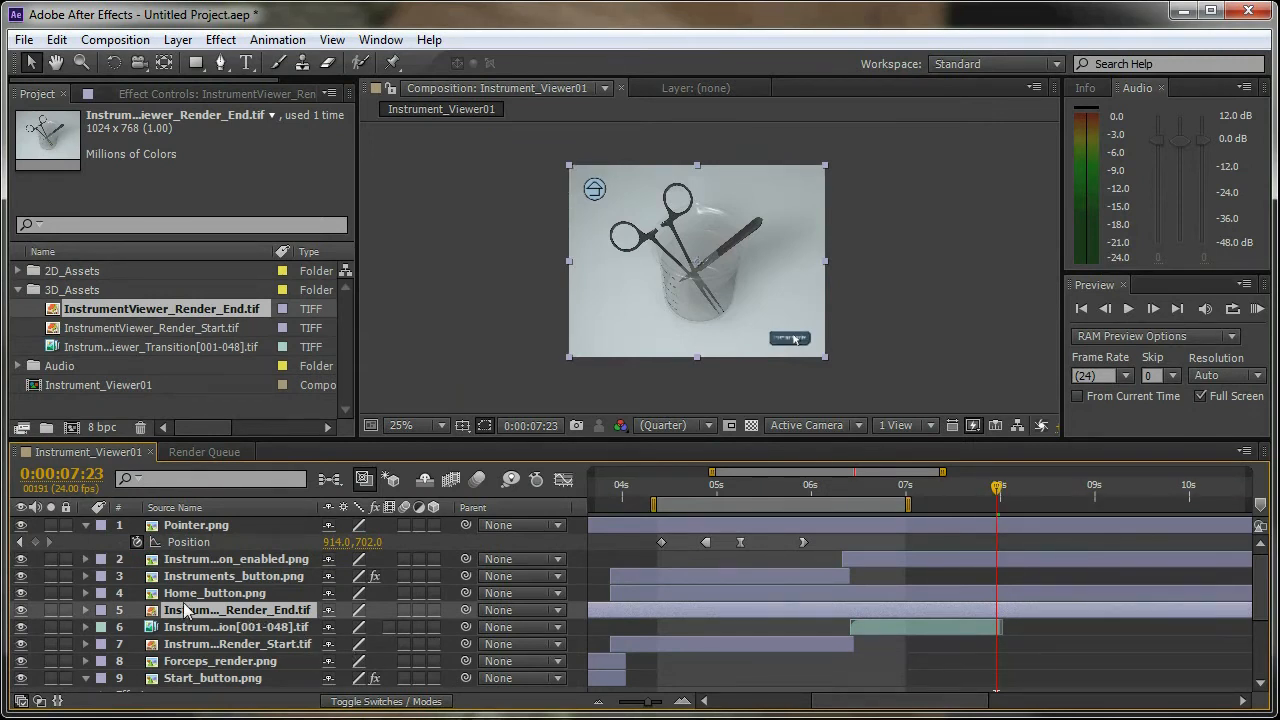
Trim the start of the InstrumentViewer_Render_End.tif layer to 0:00:07:23 and scrub past the cut to check it.
mouse_move(998, 490)
mouse_down()
mouse_move(972, 490)
mouse_move(1020, 490)
mouse_move(1000, 487)
mouse_up()
key(alt+bracketleft)
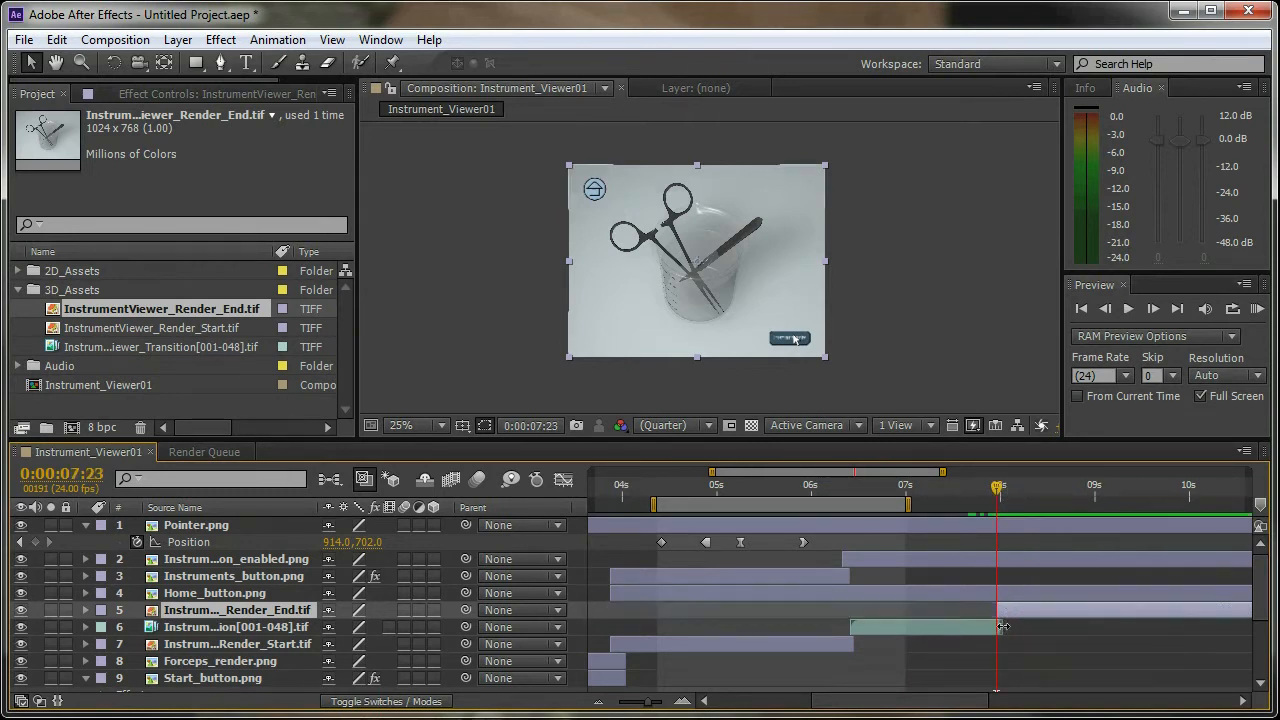
drag(997, 490, 1052, 521)
drag(1185, 520, 1159, 529)
drag(975, 701, 1008, 701)
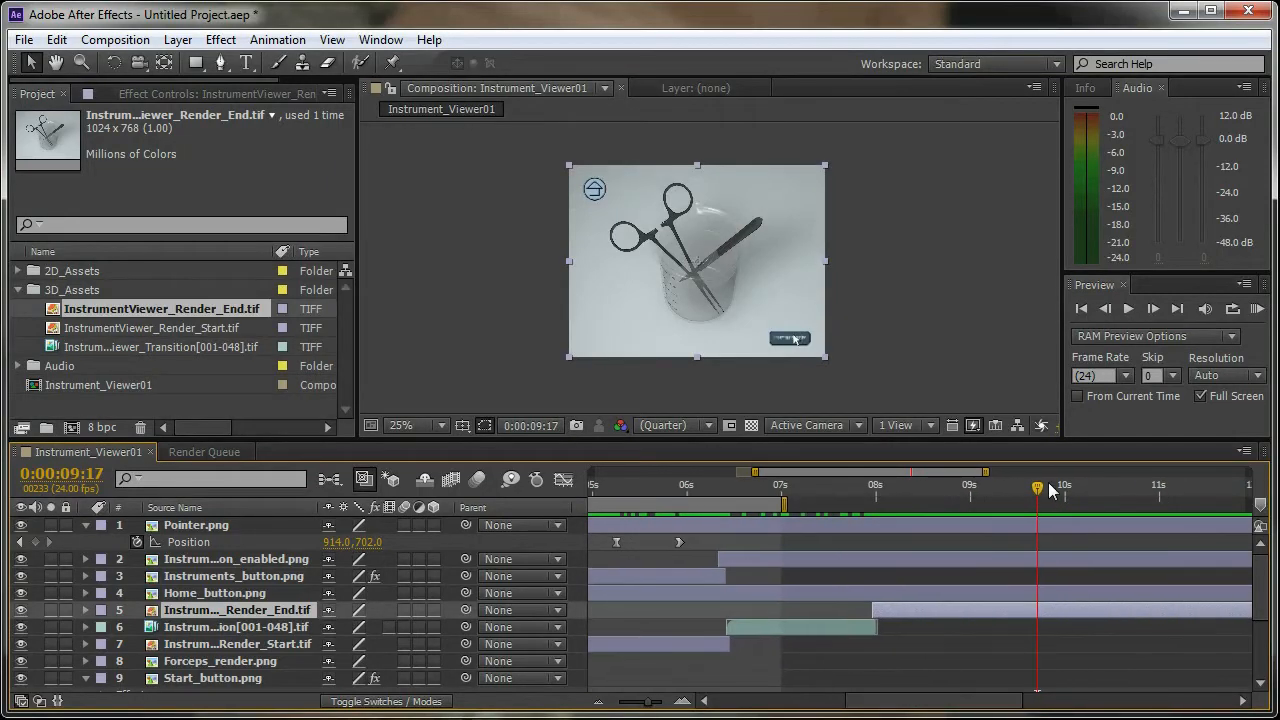
drag(1033, 490, 902, 505)
key(alt+Tab)
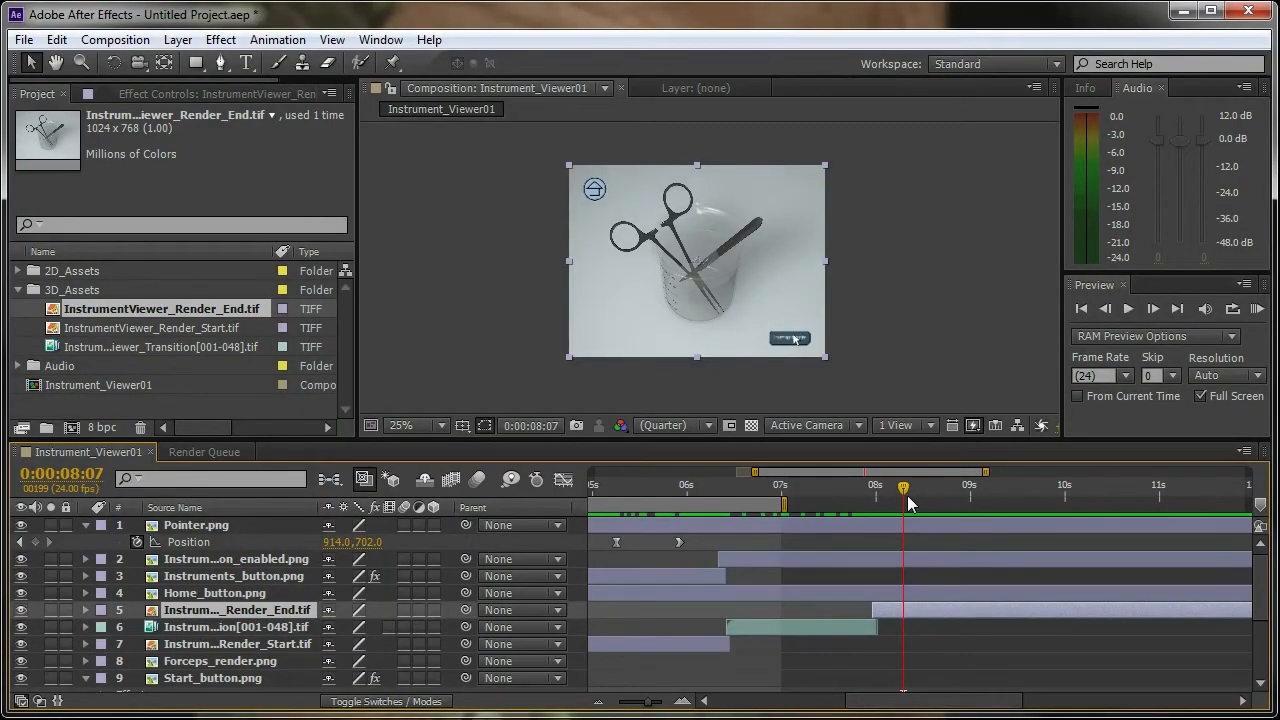
At 0:00:08:00, add Forceps_label.png and Scalpel_label.png from the 2D_Assets folder to the composition near their instruments.
mouse_move(858, 491)
mouse_down()
mouse_move(823, 497)
mouse_move(891, 497)
mouse_move(874, 499)
mouse_up()
click(18, 289)
click(18, 270)
drag(121, 290, 618, 223)
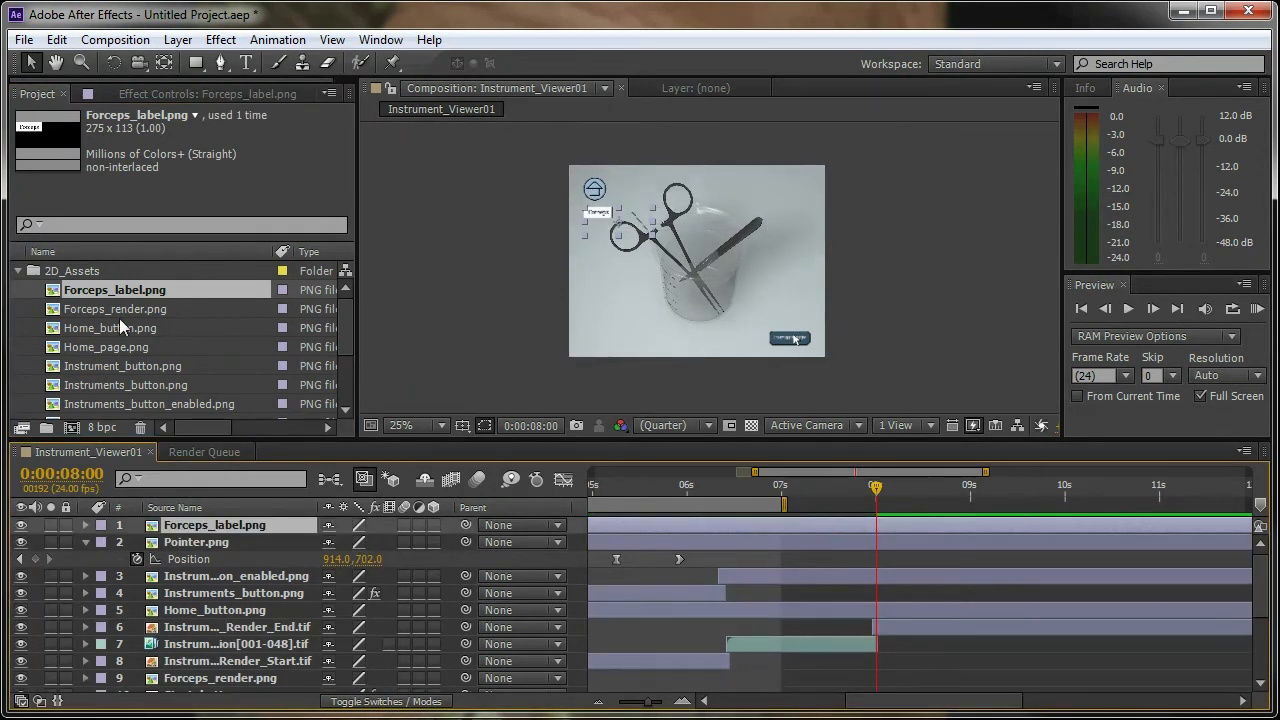
scroll(344, 317, down, 1)
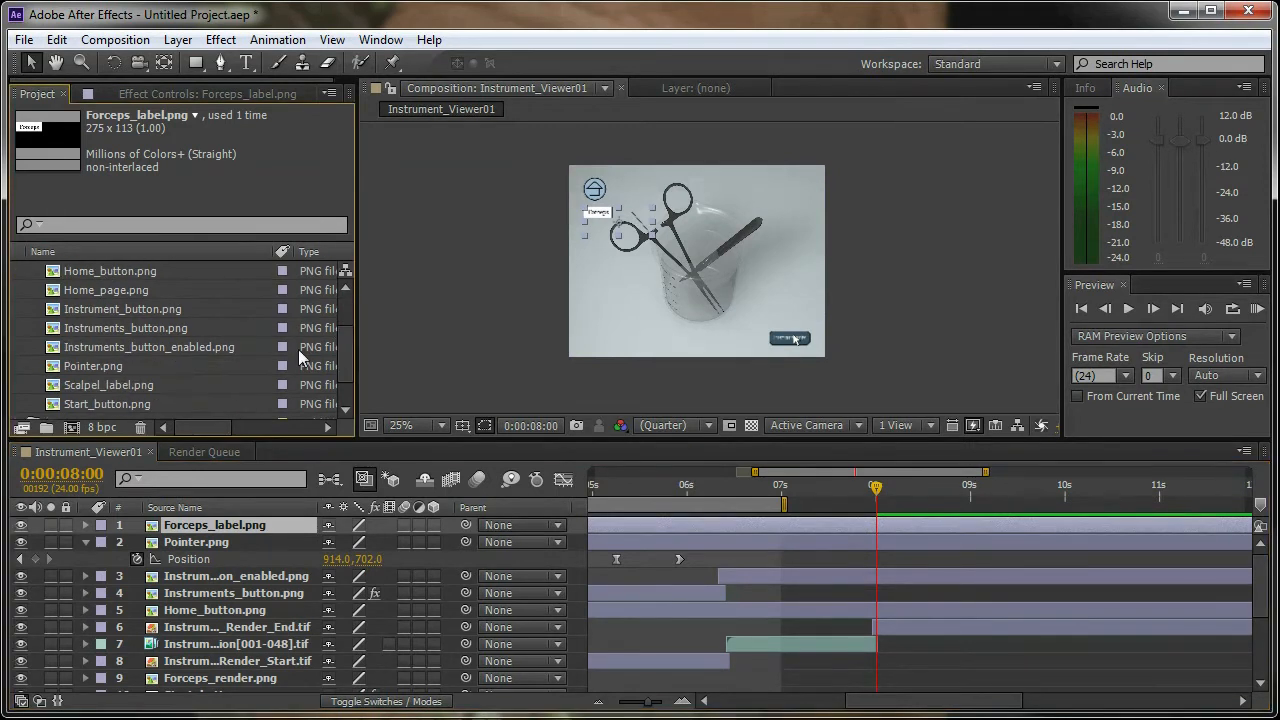
drag(112, 386, 775, 216)
Position the Forceps label so that its leader line ends on the forceps handle.
scroll(856, 261, up, 2)
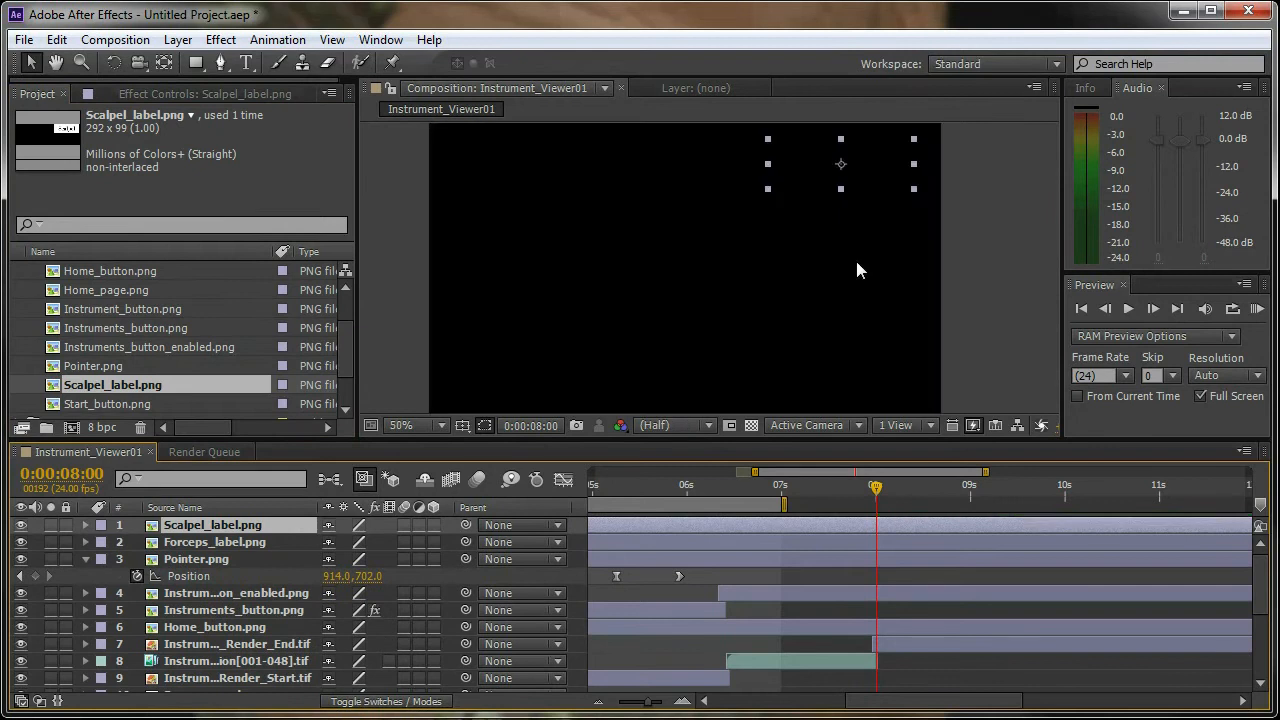
key(space)
drag(683, 260, 799, 279)
click(554, 191)
mouse_move(562, 166)
mouse_down()
mouse_move(549, 182)
mouse_move(557, 175)
mouse_up()
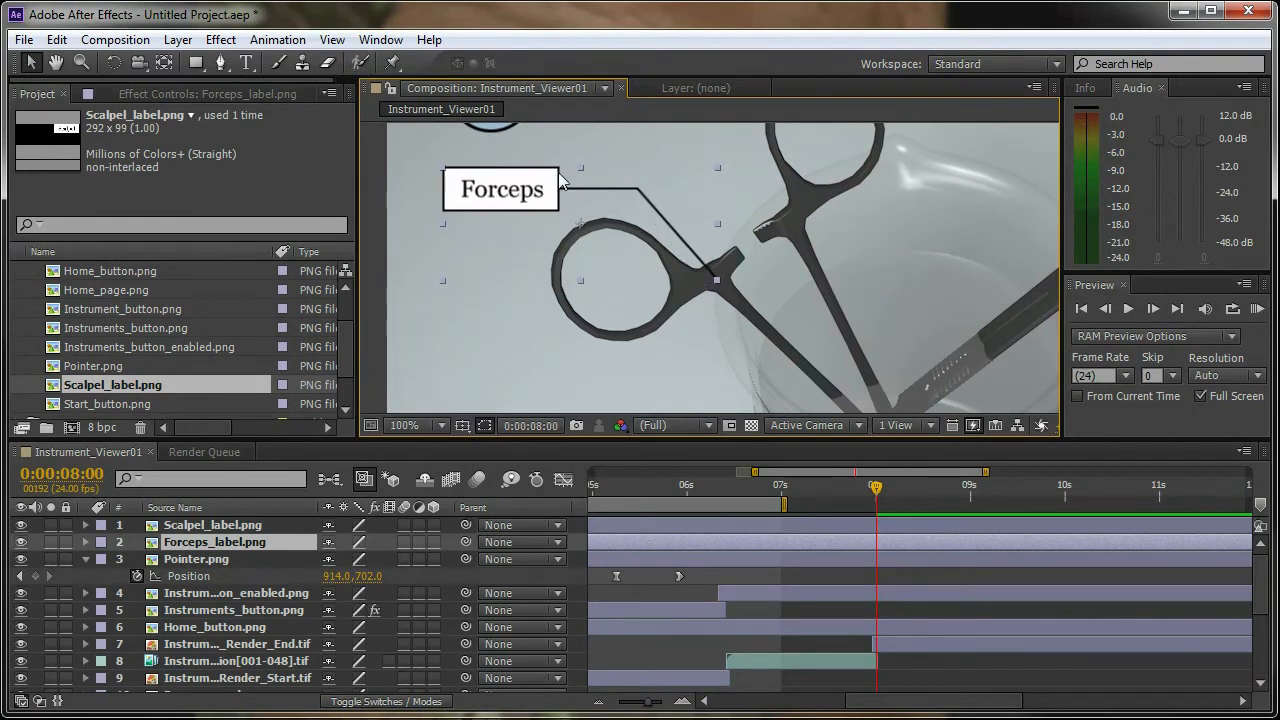
Position the Scalpel label so that its leader line ends on the scalpel handle, and deselect it.
drag(858, 215, 674, 251)
drag(983, 230, 956, 255)
key(space)
key(space)
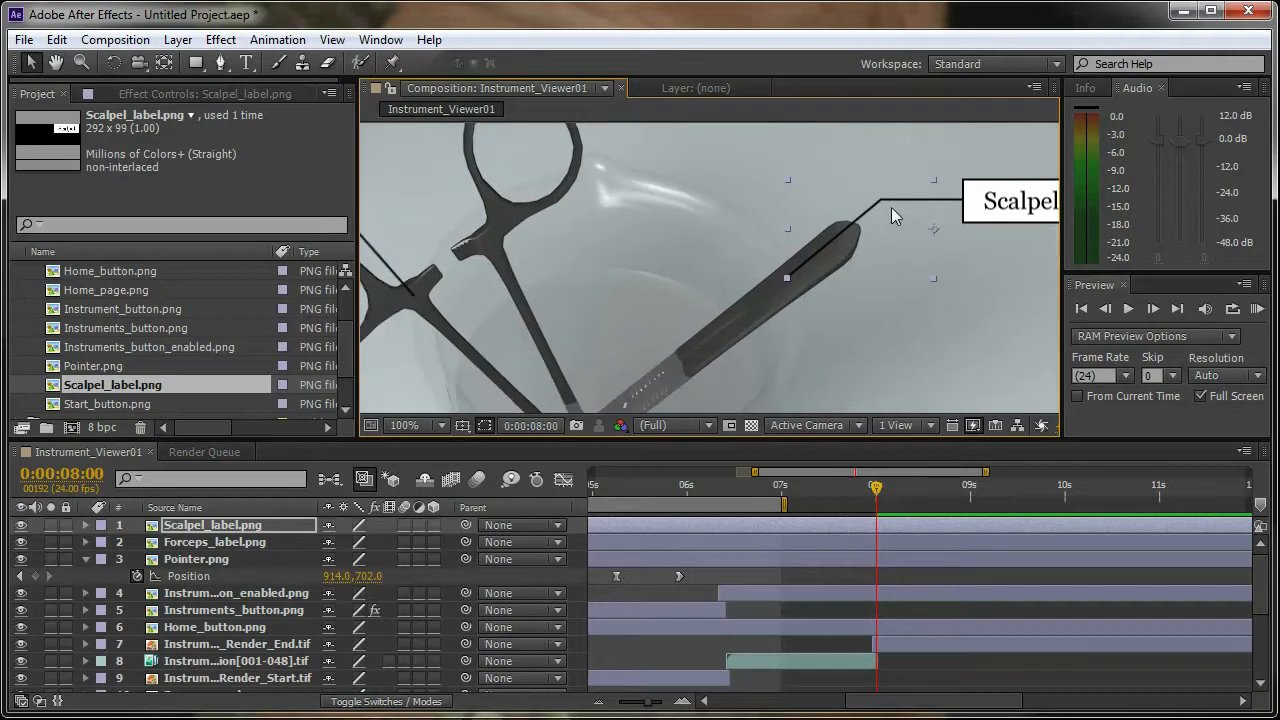
key(space)
drag(860, 329, 962, 267)
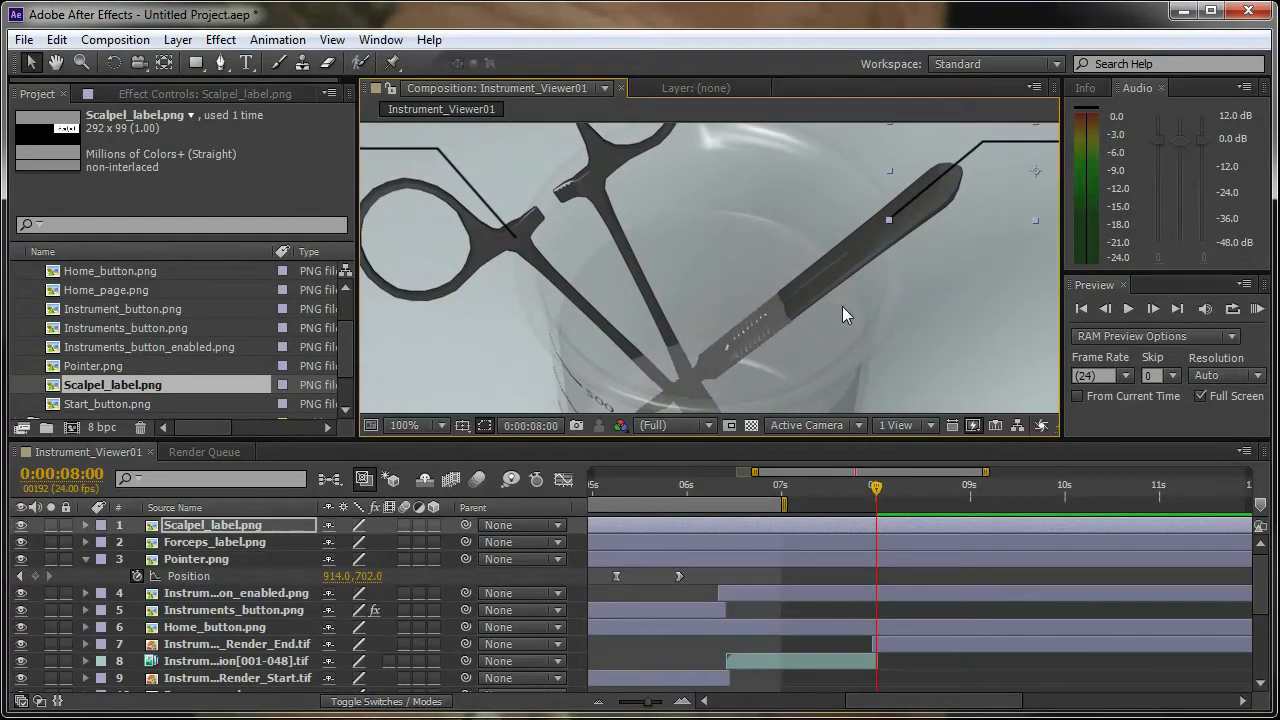
scroll(842, 306, down, 1)
click(881, 233)
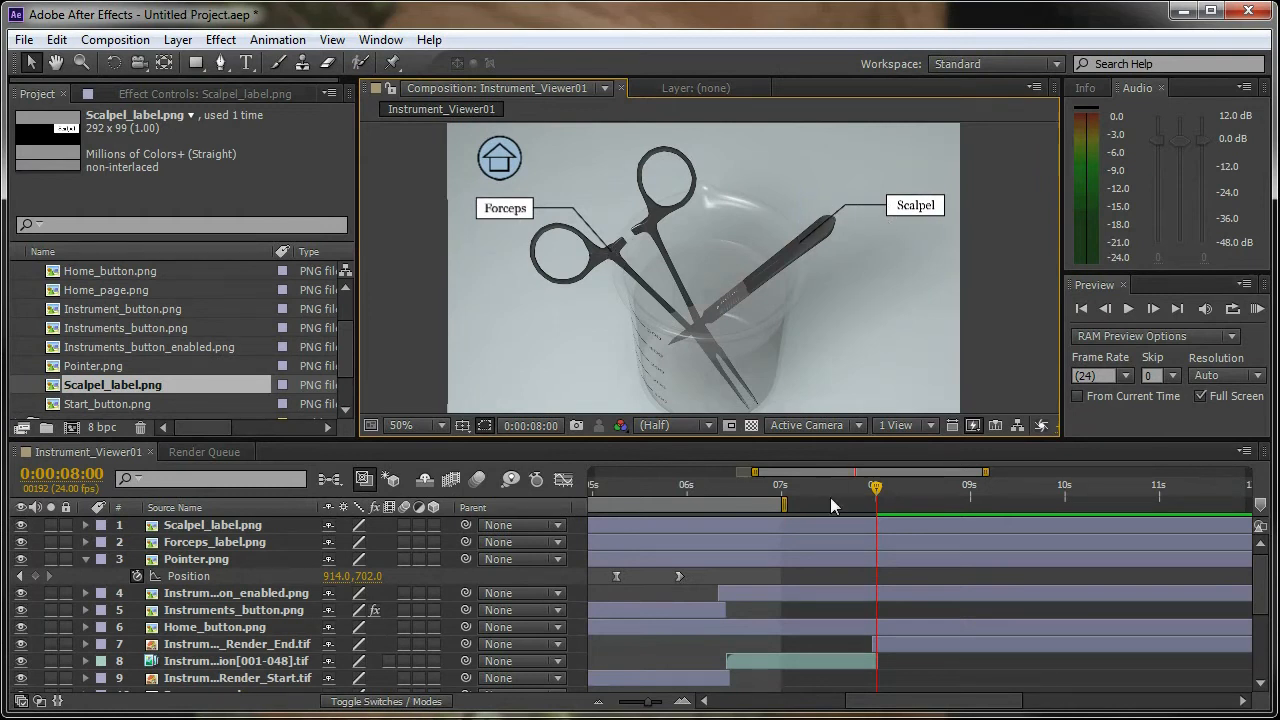
Move the Scalpel_label.png and Forceps_label.png layers below Pointer.png and trim their starts to 0:00:08:00.
click(223, 523)
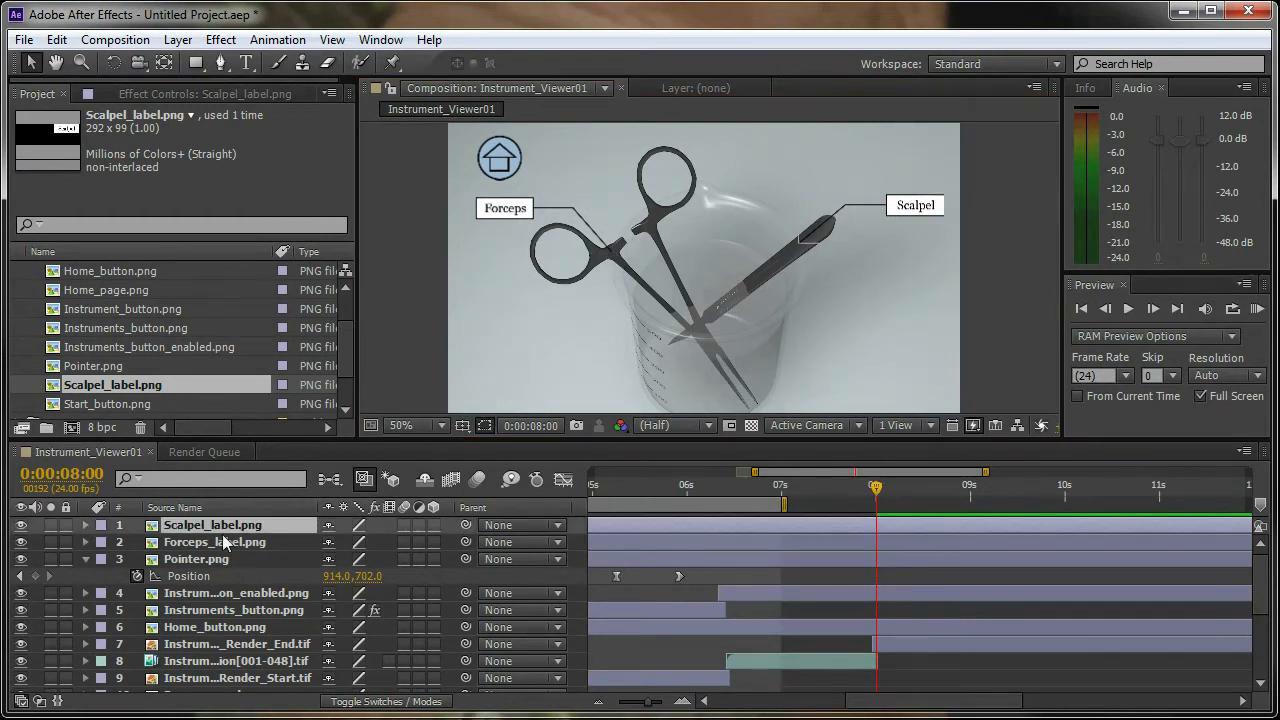
shift+click(227, 542)
drag(231, 540, 224, 587)
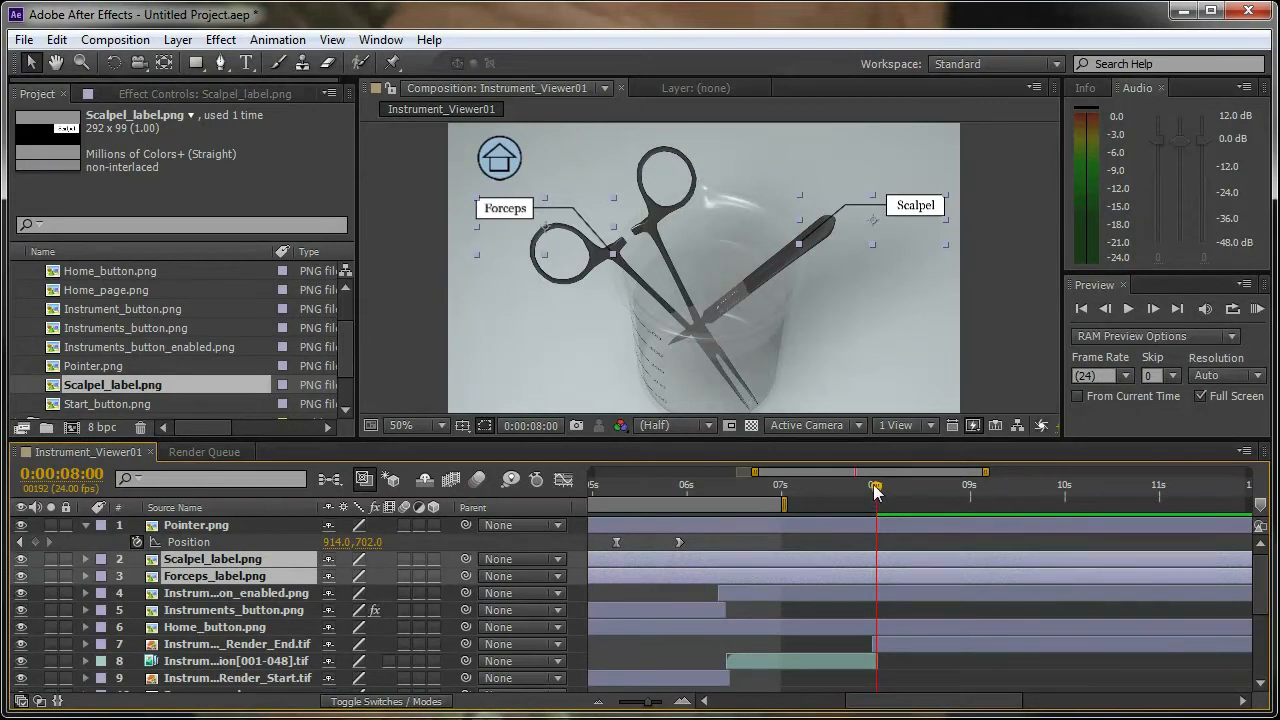
key(alt+bracketleft)
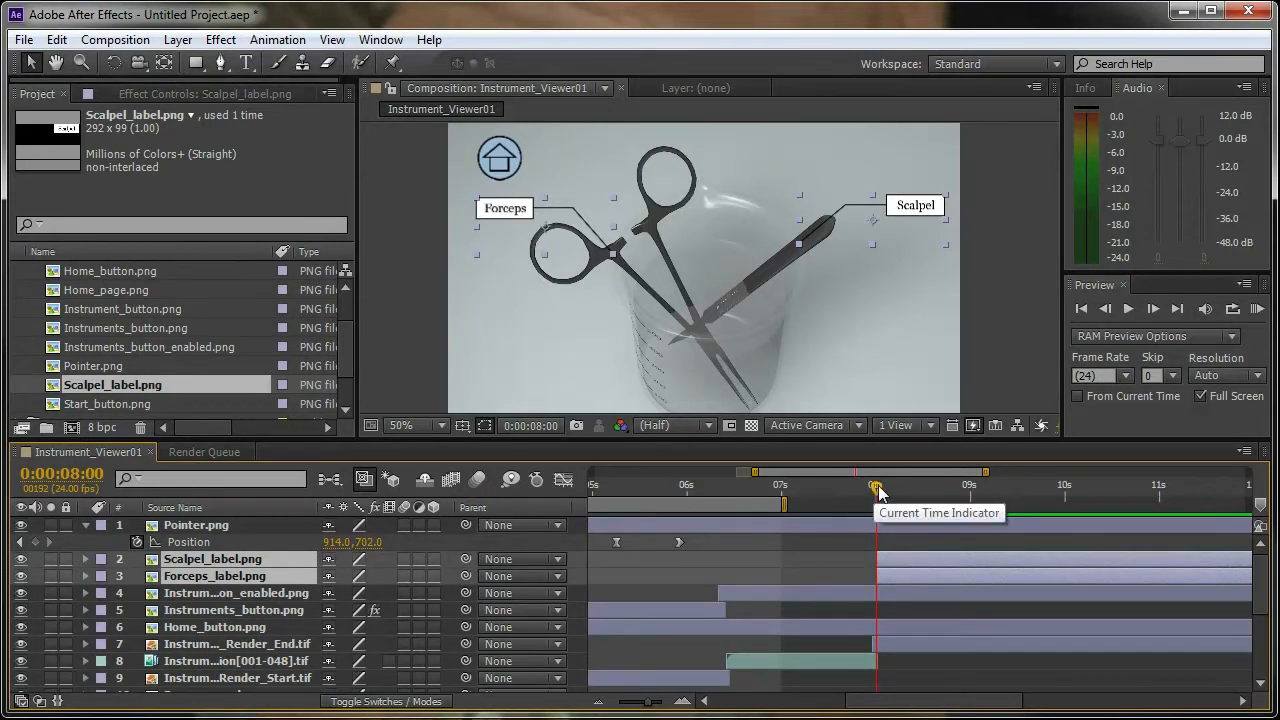
Start both label layers at 0:00:07:21 and keyframe their opacity from 0% there to 100% at 0:00:08:04.
mouse_move(876, 490)
mouse_down()
mouse_move(914, 486)
mouse_move(863, 497)
mouse_up()
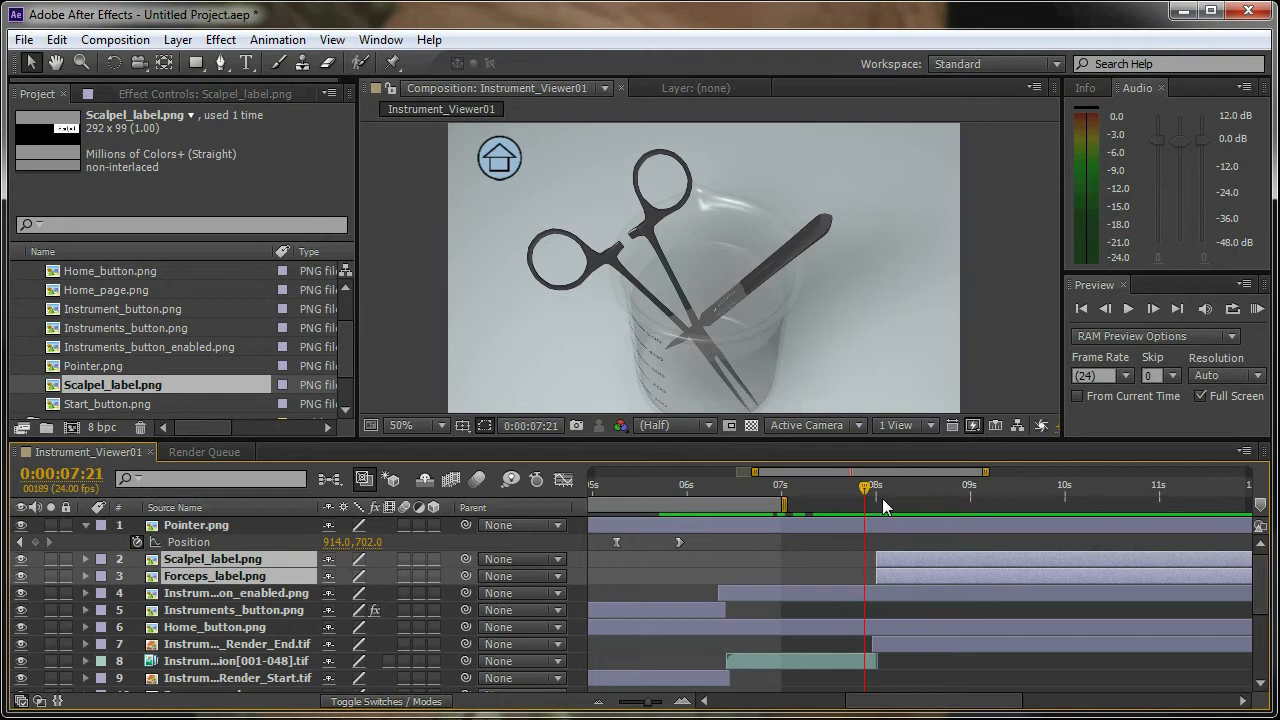
key(bracketleft)
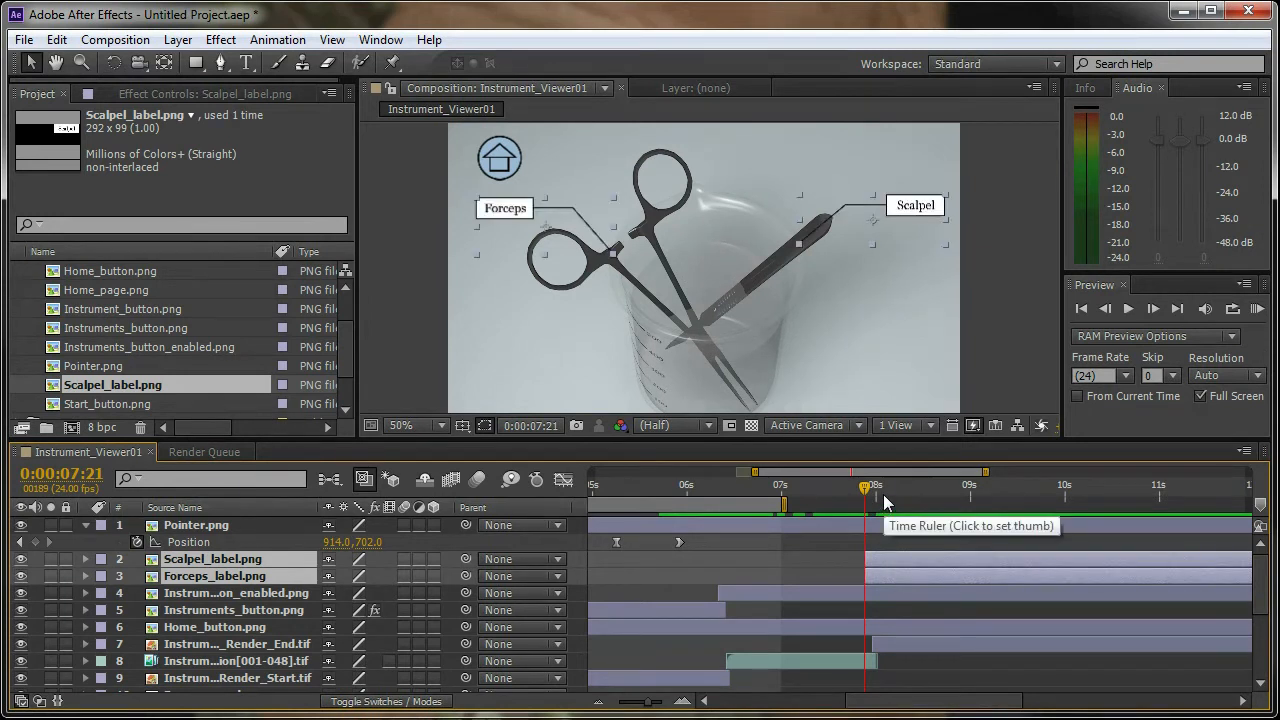
drag(866, 488, 889, 491)
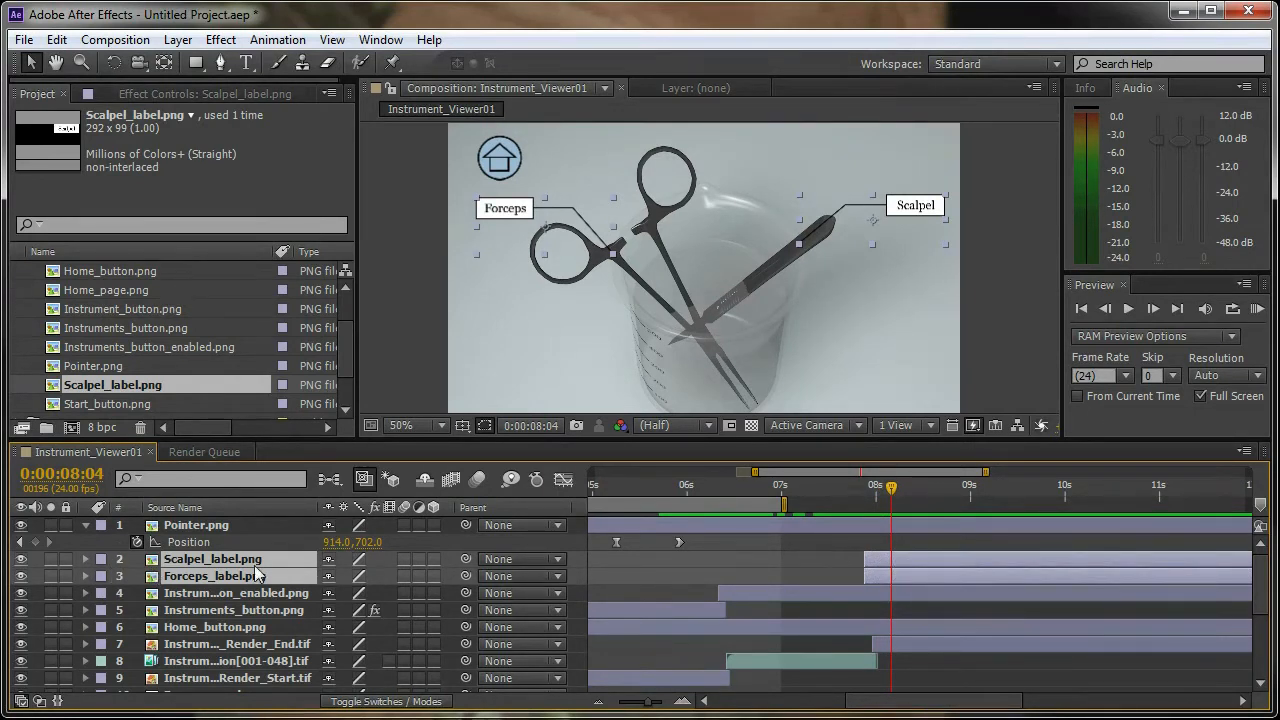
key(t)
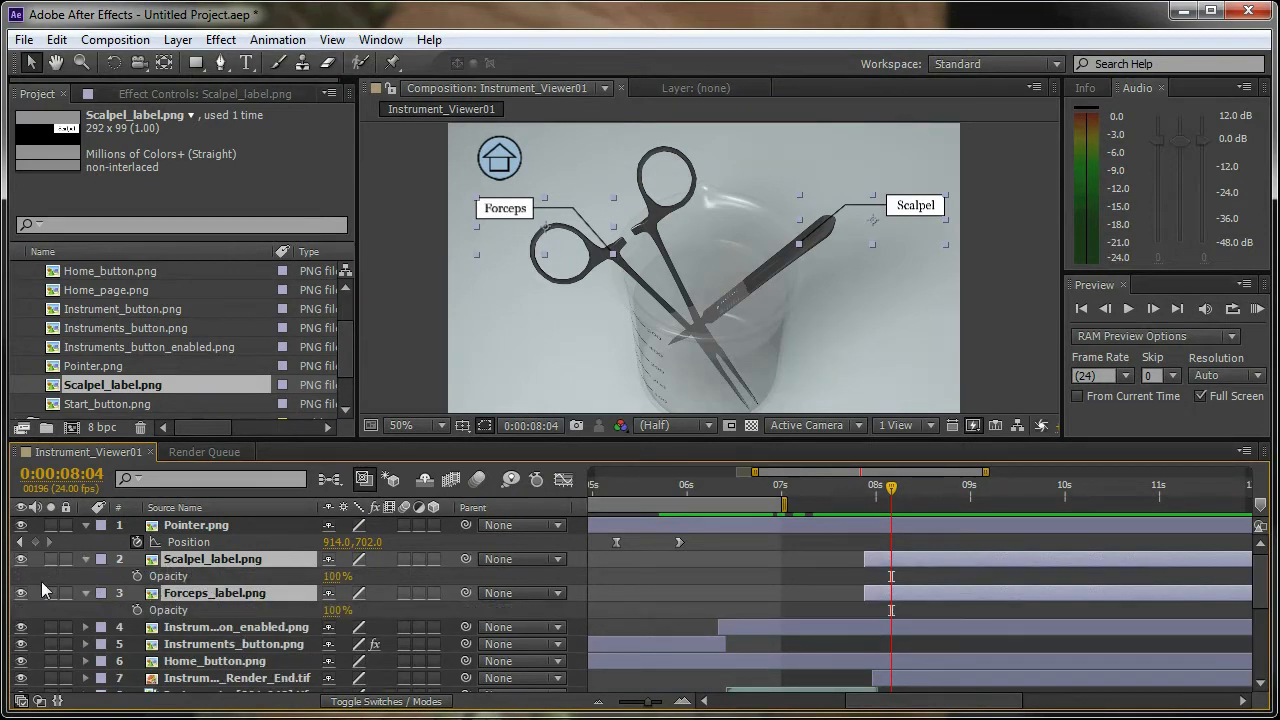
click(138, 577)
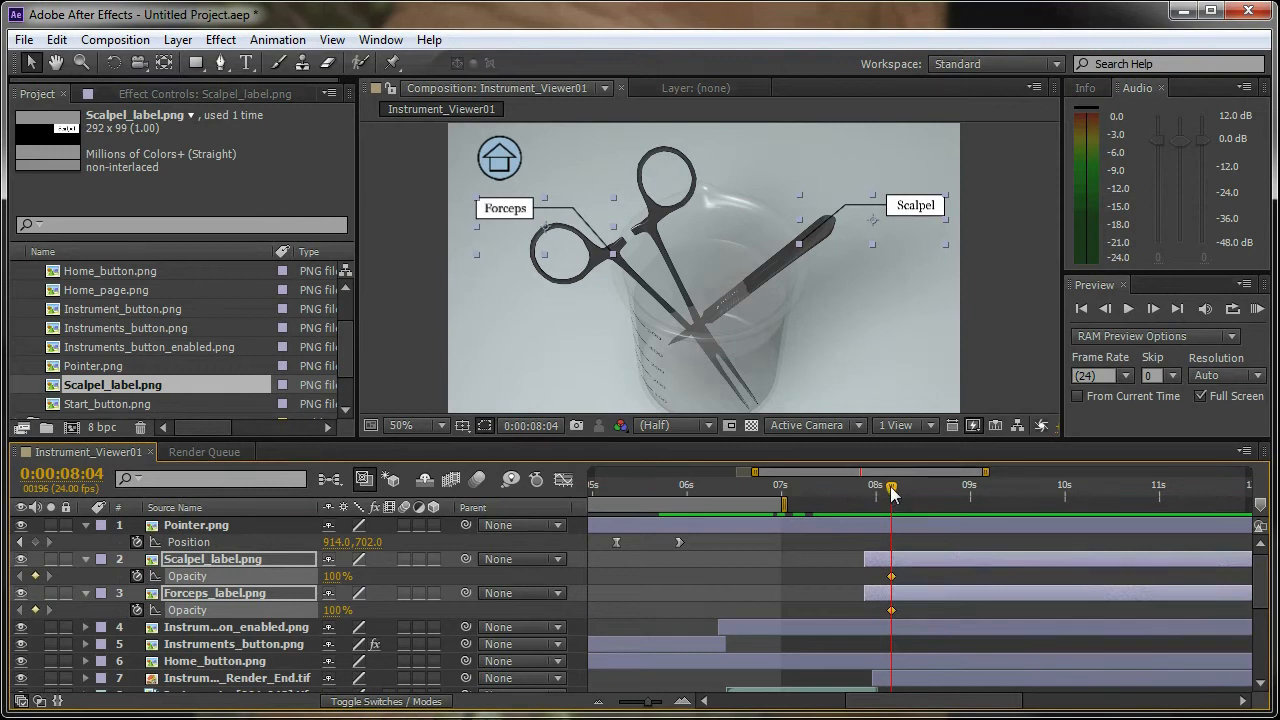
drag(890, 486, 864, 486)
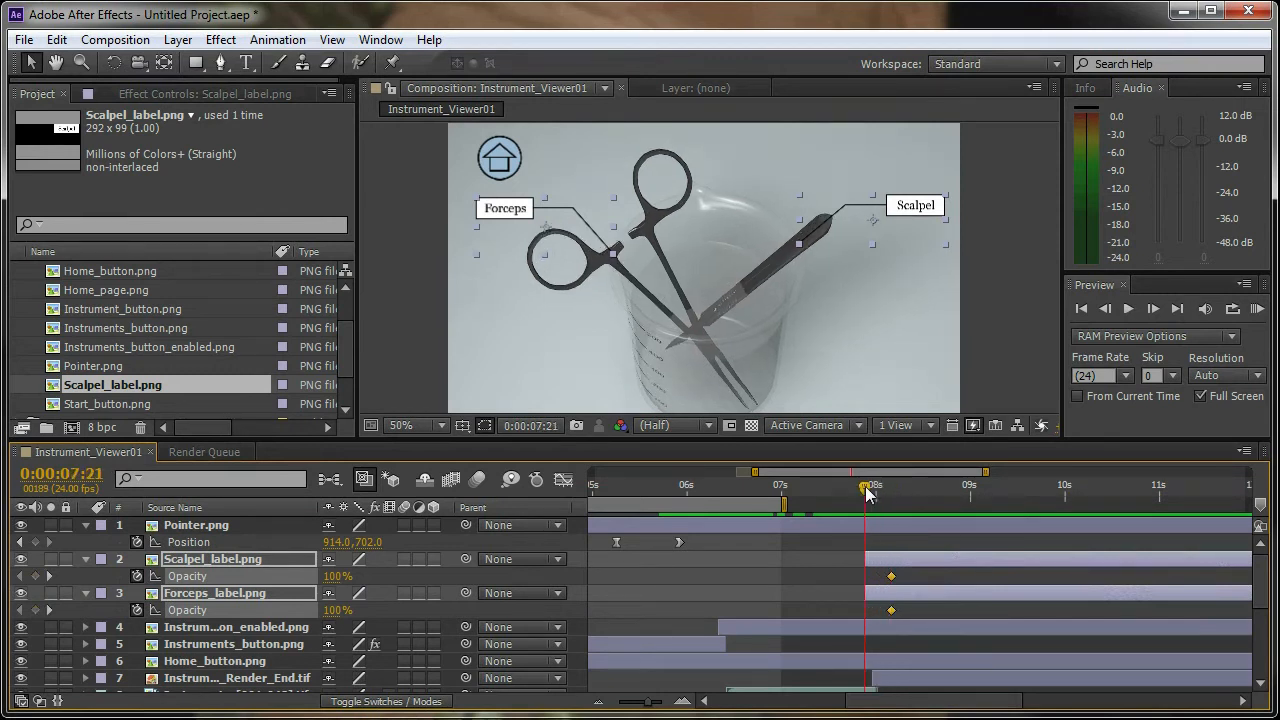
drag(341, 578, 205, 581)
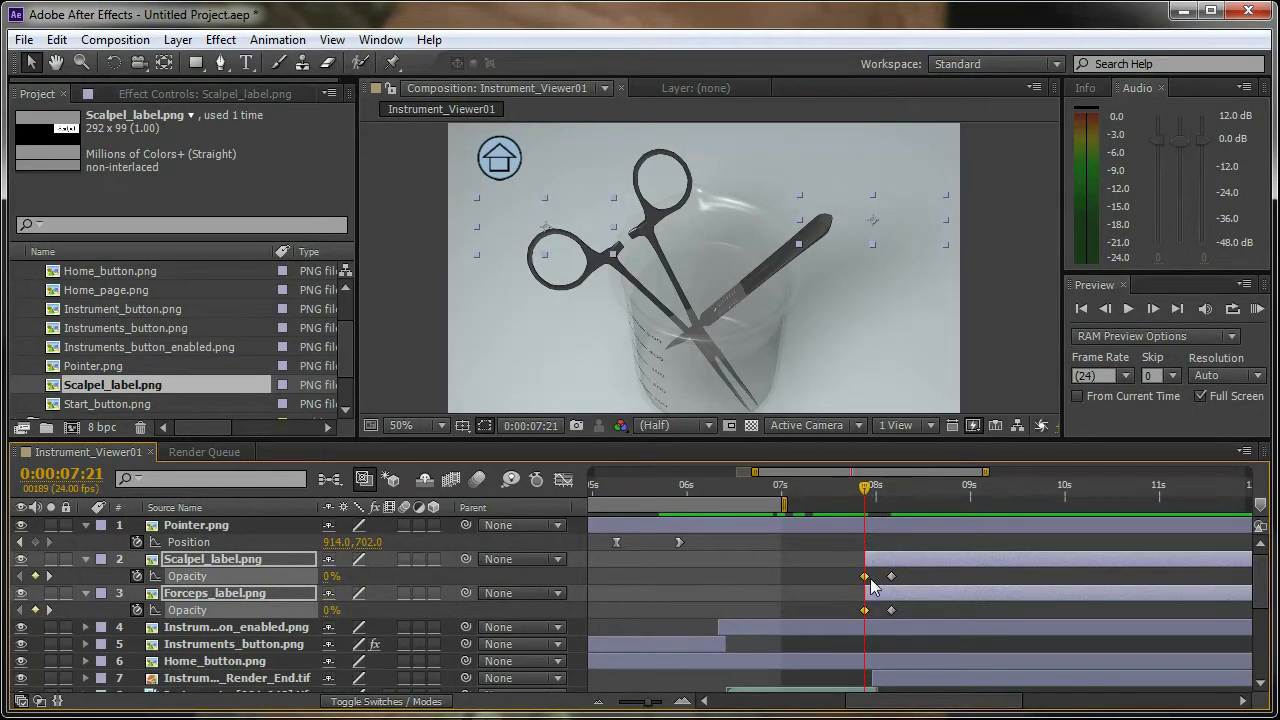
Hide the label layers' opacity rows and add a Position keyframe to Pointer.png at 0:00:09:04.
drag(866, 490, 983, 509)
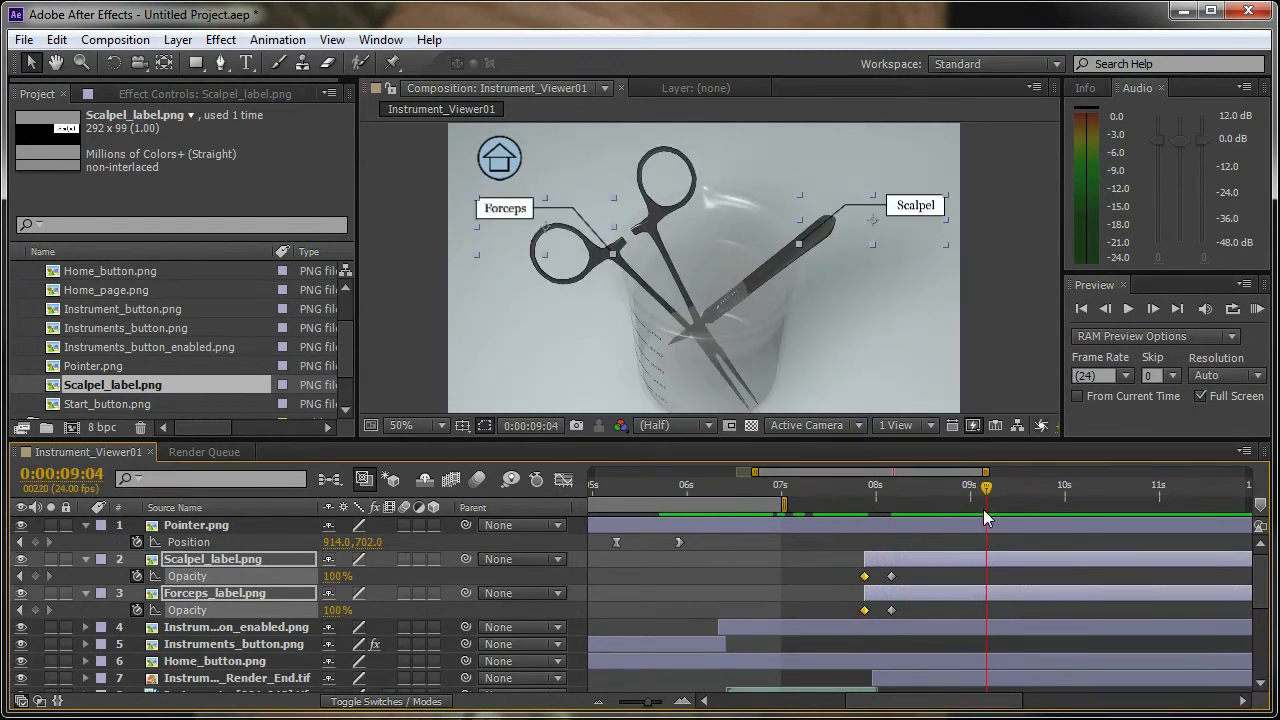
key(h)
drag(878, 320, 894, 277)
key(space)
key(space)
drag(643, 285, 659, 334)
key(space)
mouse_move(897, 326)
mouse_down()
mouse_move(823, 312)
mouse_move(891, 314)
mouse_up()
mouse_move(985, 487)
mouse_down()
mouse_move(968, 501)
mouse_move(986, 499)
mouse_up()
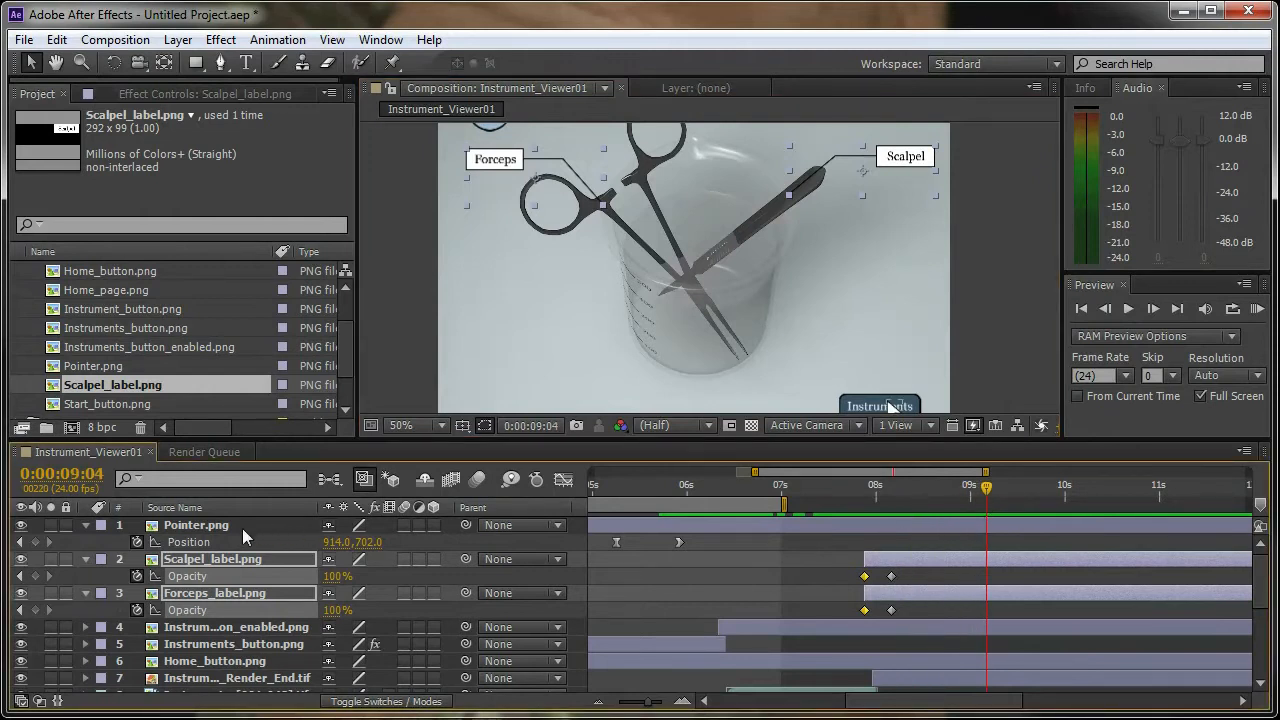
key(t)
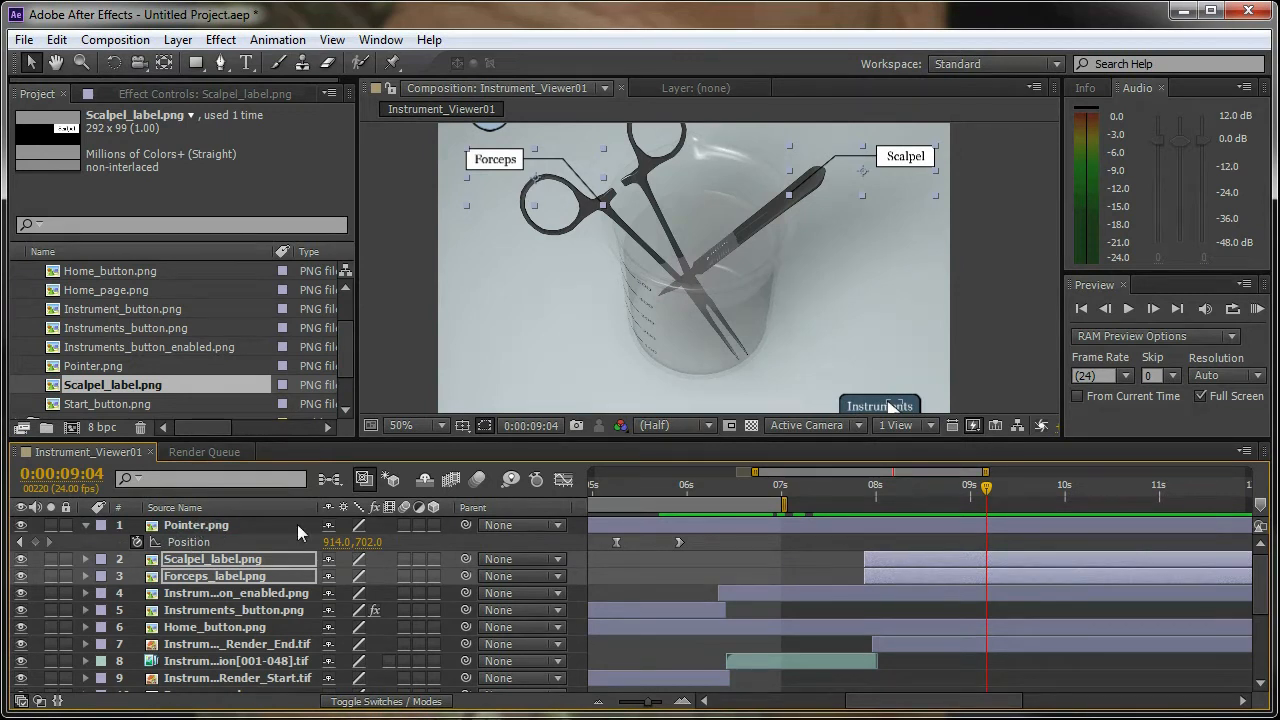
click(35, 541)
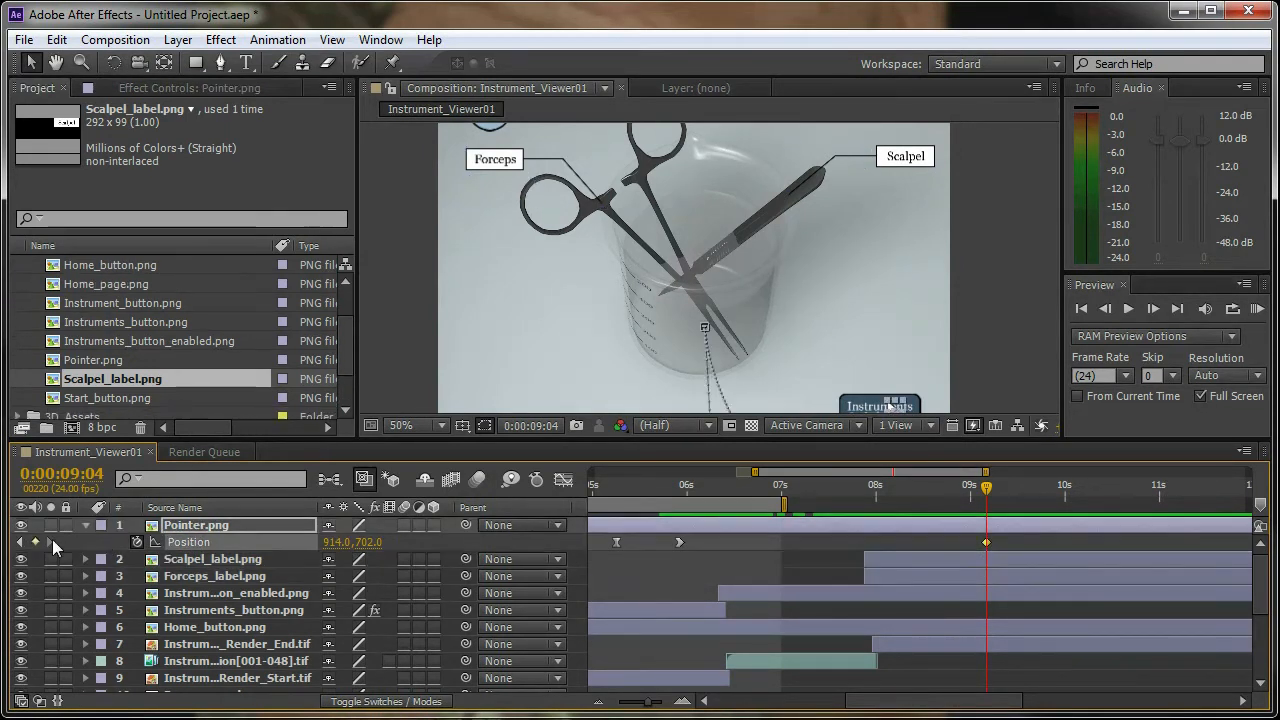
At 0:00:09:23, move the pointer onto the Home button so its Position is keyframed at 110, 114.
drag(962, 352, 972, 293)
drag(986, 489, 689, 543)
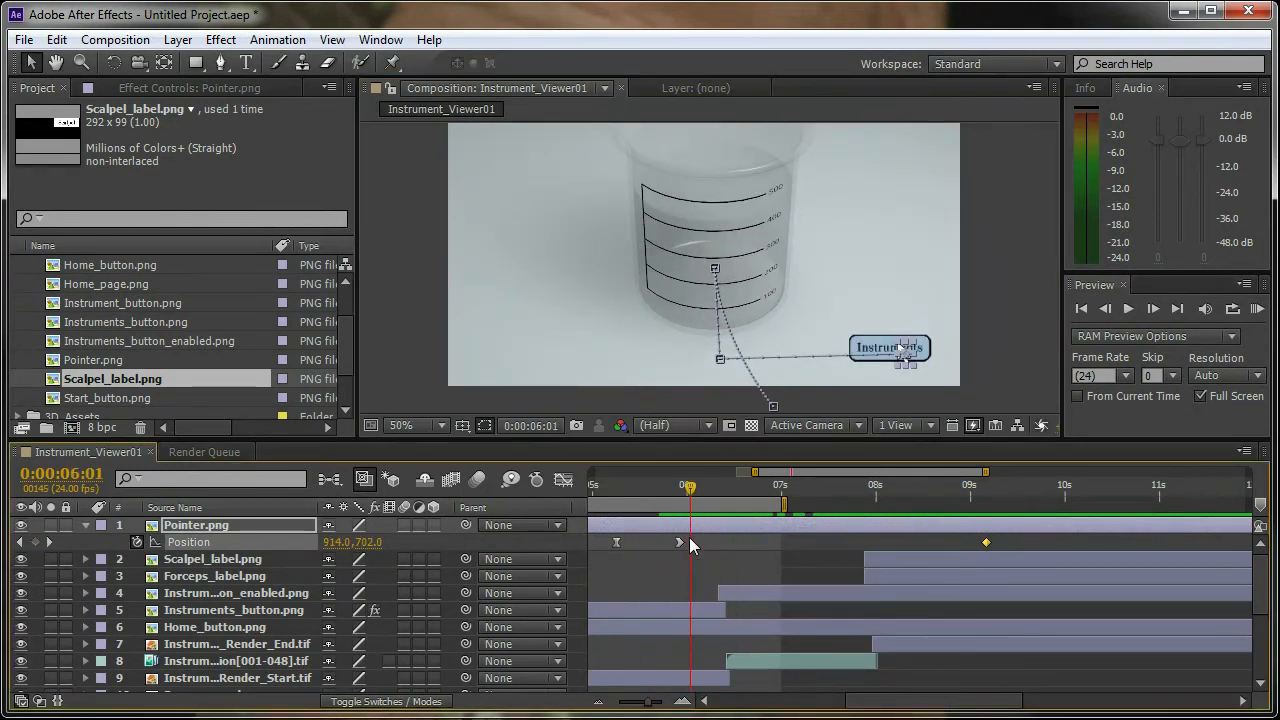
drag(689, 494, 1062, 497)
key(space)
key(space)
drag(921, 313, 985, 361)
key(comma)
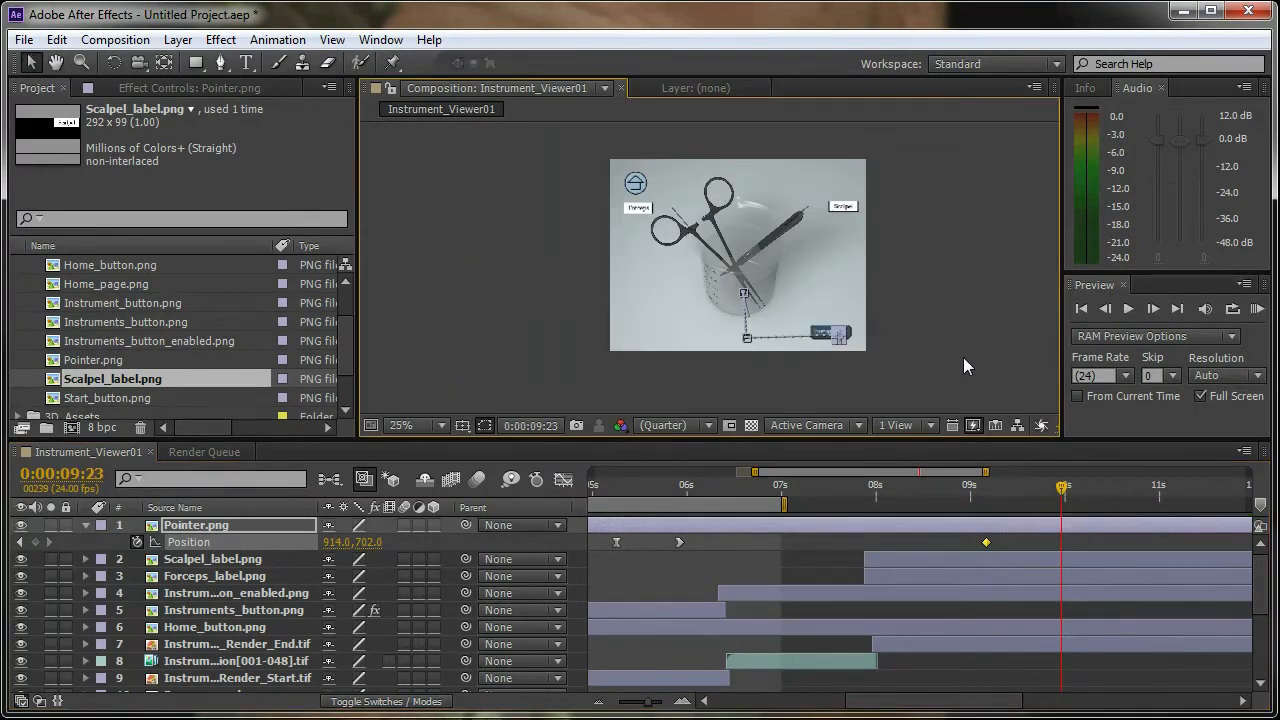
drag(840, 340, 641, 192)
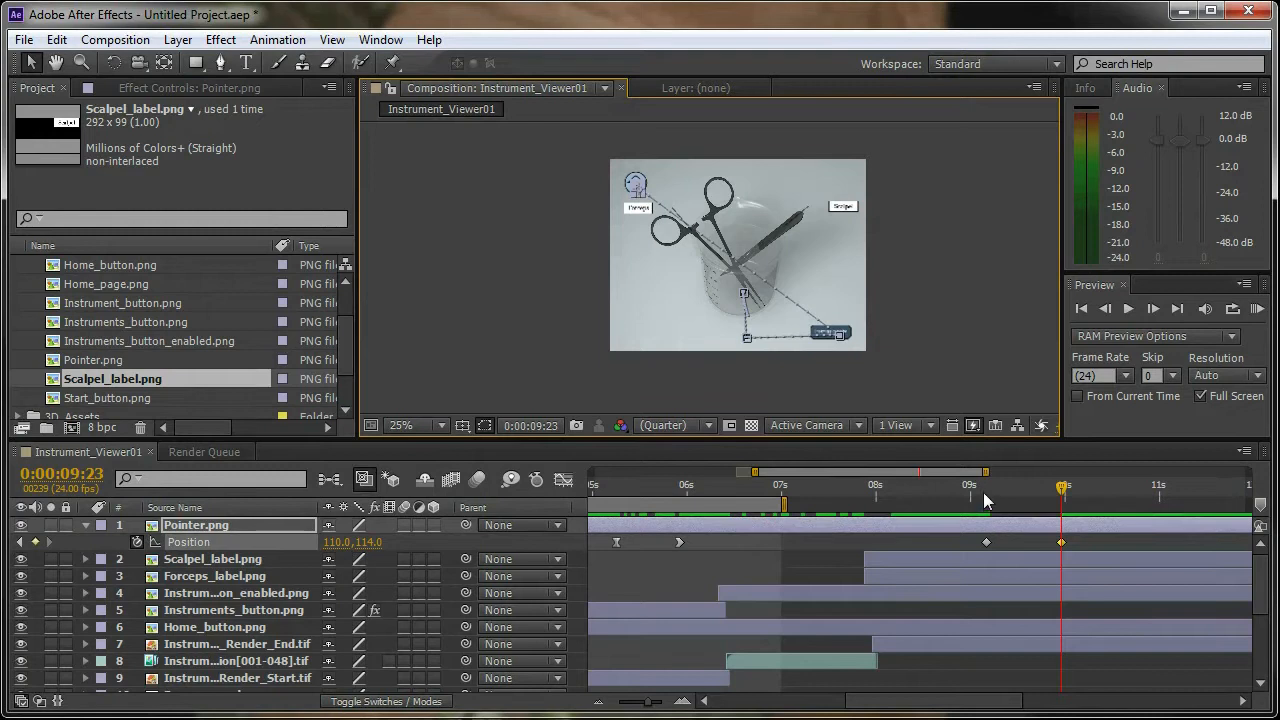
Set the spatial interpolation of Pointer.png's Position keyframe at 0:00:09:23 to Bezier.
key(period)
key(space)
drag(722, 243, 764, 319)
right_click(1061, 542)
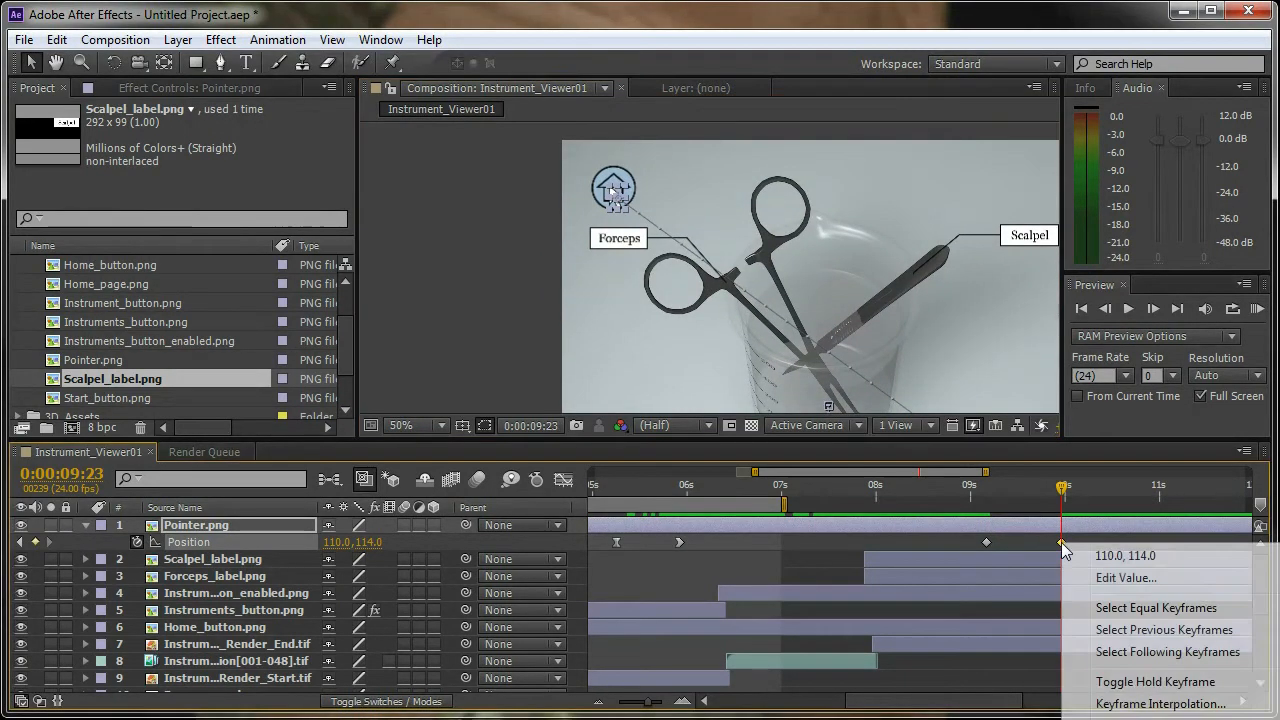
click(1130, 703)
drag(831, 365, 382, 328)
click(464, 434)
click(460, 508)
click(430, 561)
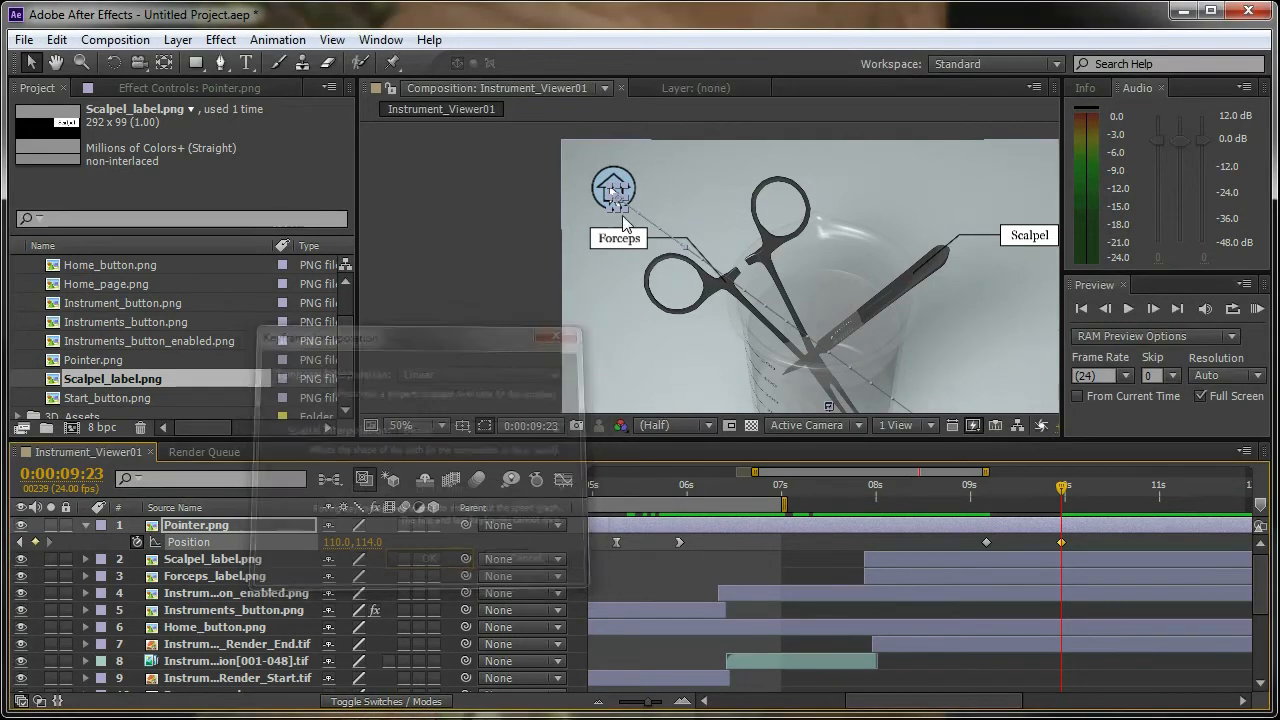
Set Pointer.png's 0:00:09:04 Position keyframe to Bezier spatial interpolation and bend its motion path into a curve toward the Home button.
drag(670, 305, 701, 367)
key(space)
drag(903, 316, 756, 168)
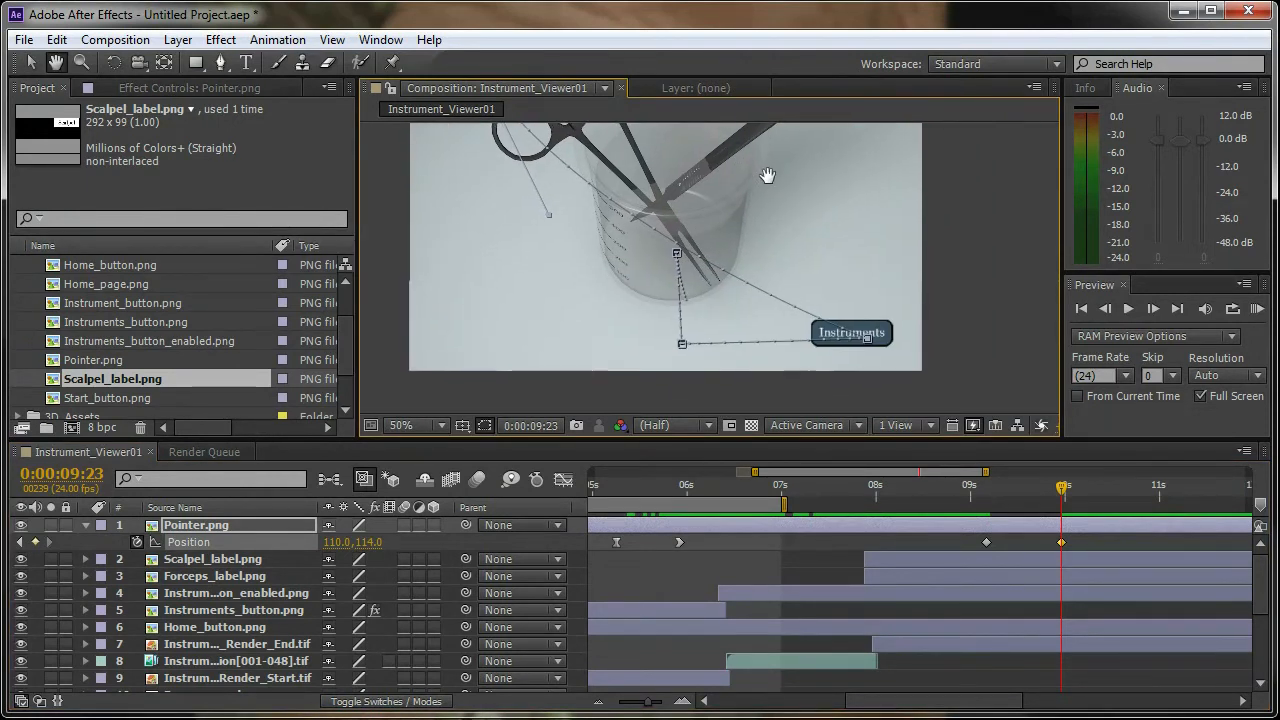
right_click(987, 542)
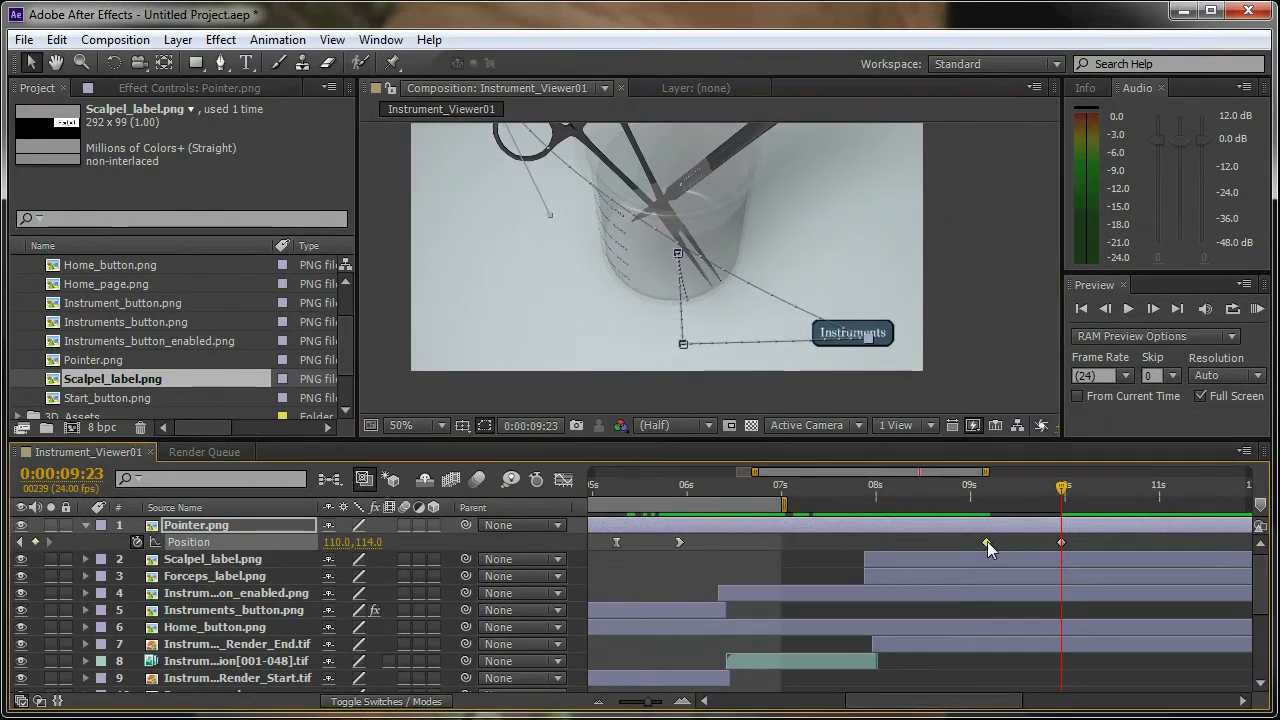
click(1085, 703)
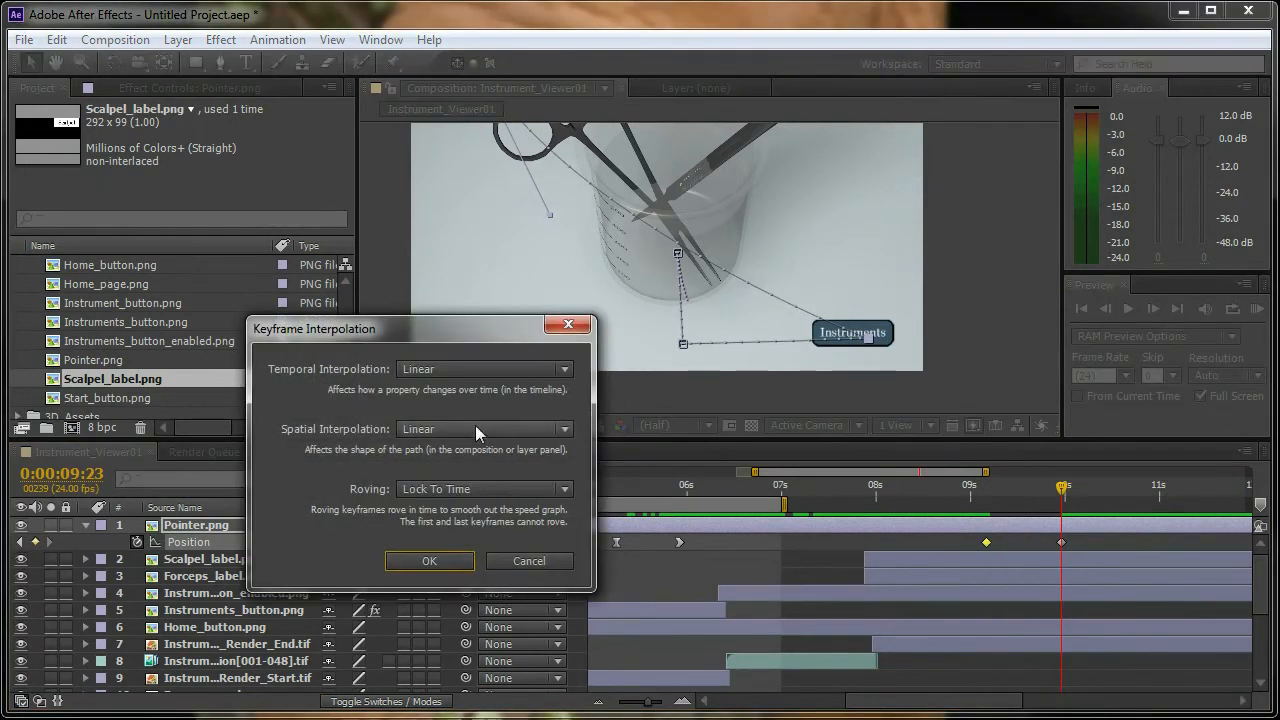
click(458, 430)
click(530, 503)
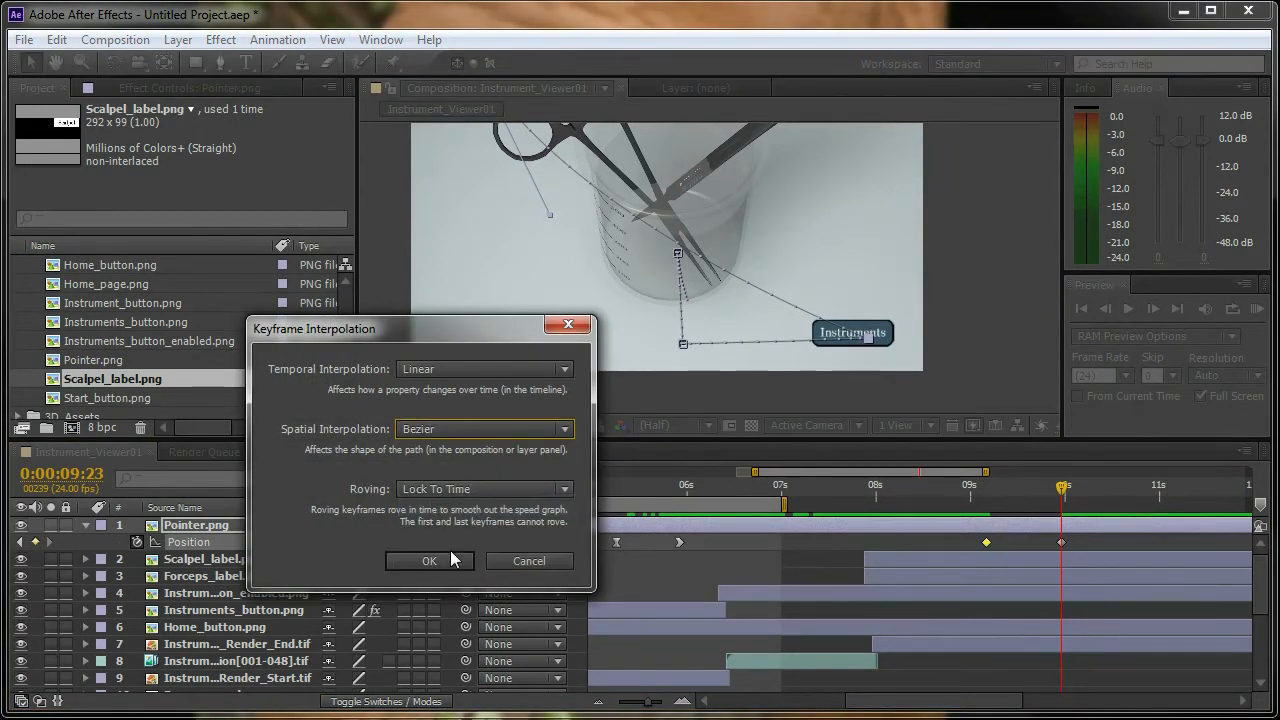
click(448, 556)
drag(801, 288, 666, 308)
drag(712, 228, 811, 316)
Apply Easy Ease Out to Pointer.png's Position keyframe at 0:00:09:04 and Easy Ease In to the one at 0:00:09:23.
right_click(986, 542)
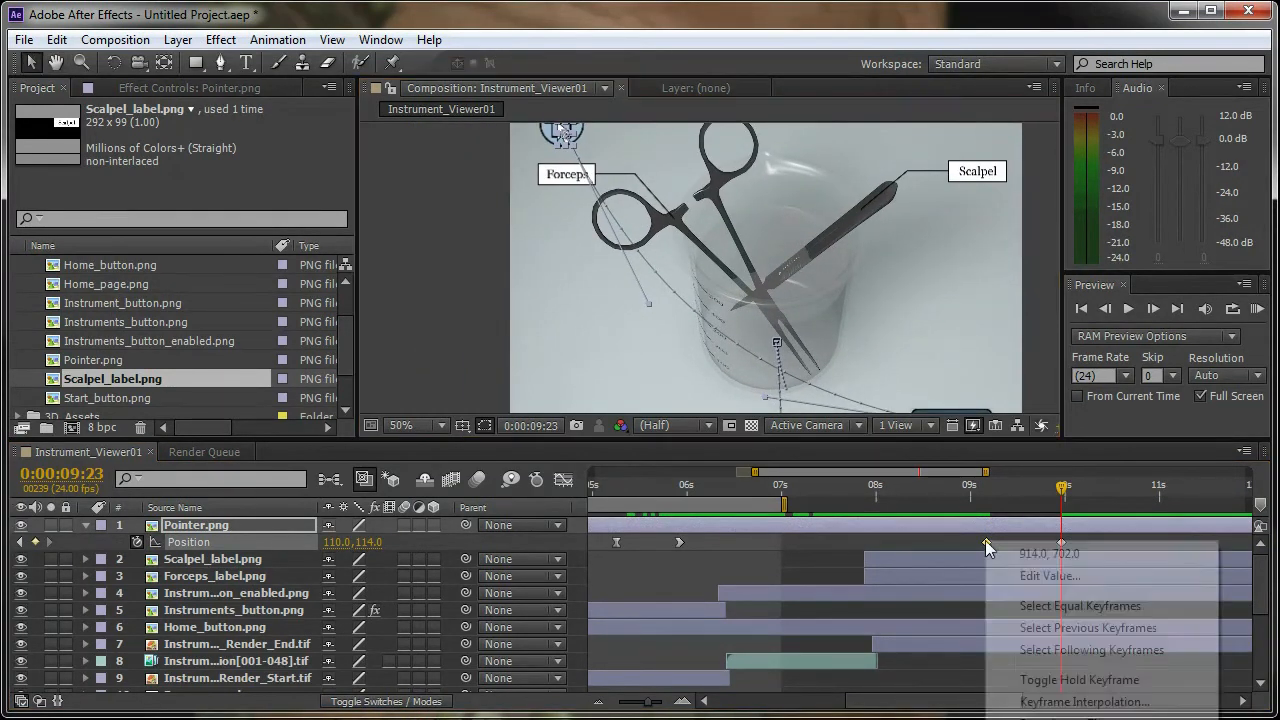
mouse_move(1085, 719)
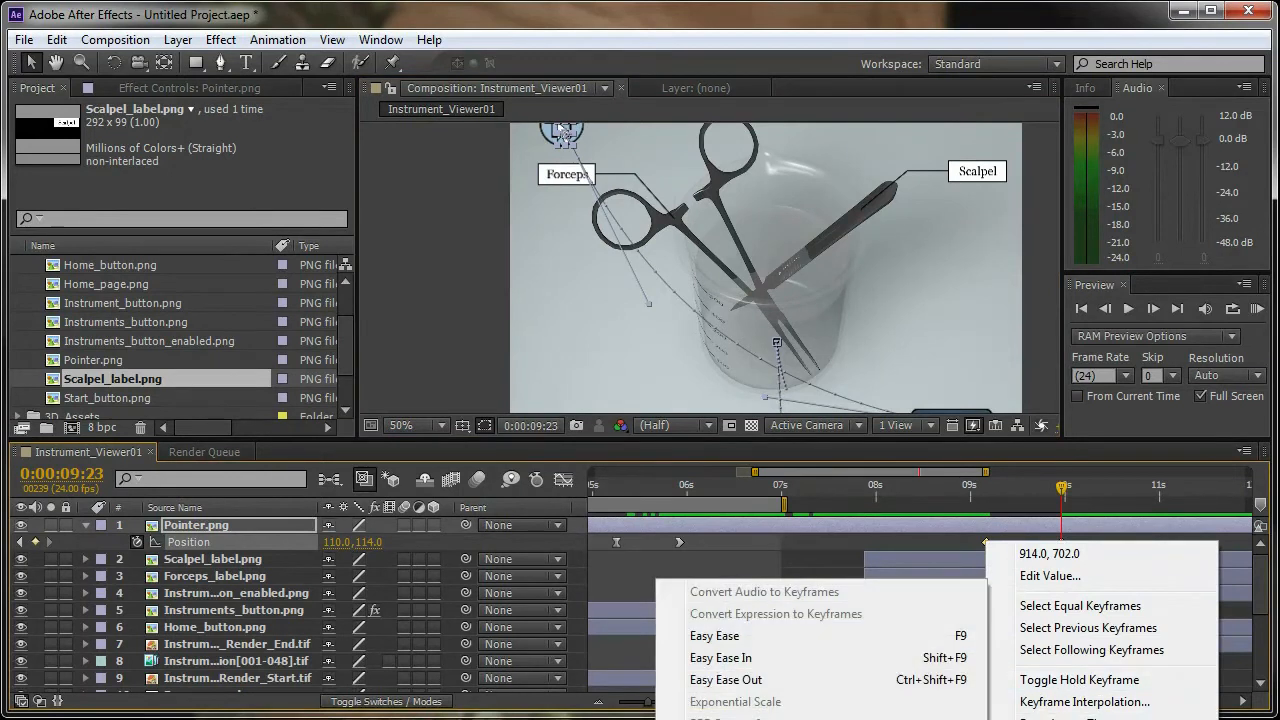
click(762, 680)
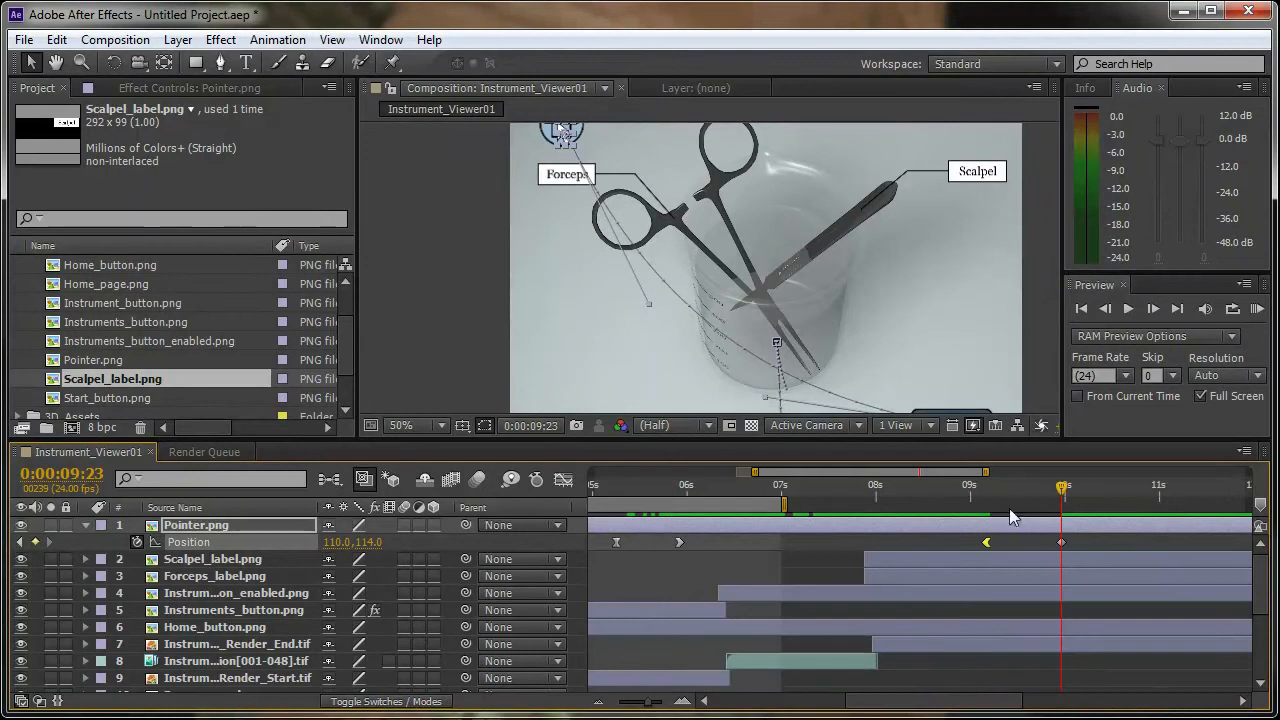
right_click(1063, 543)
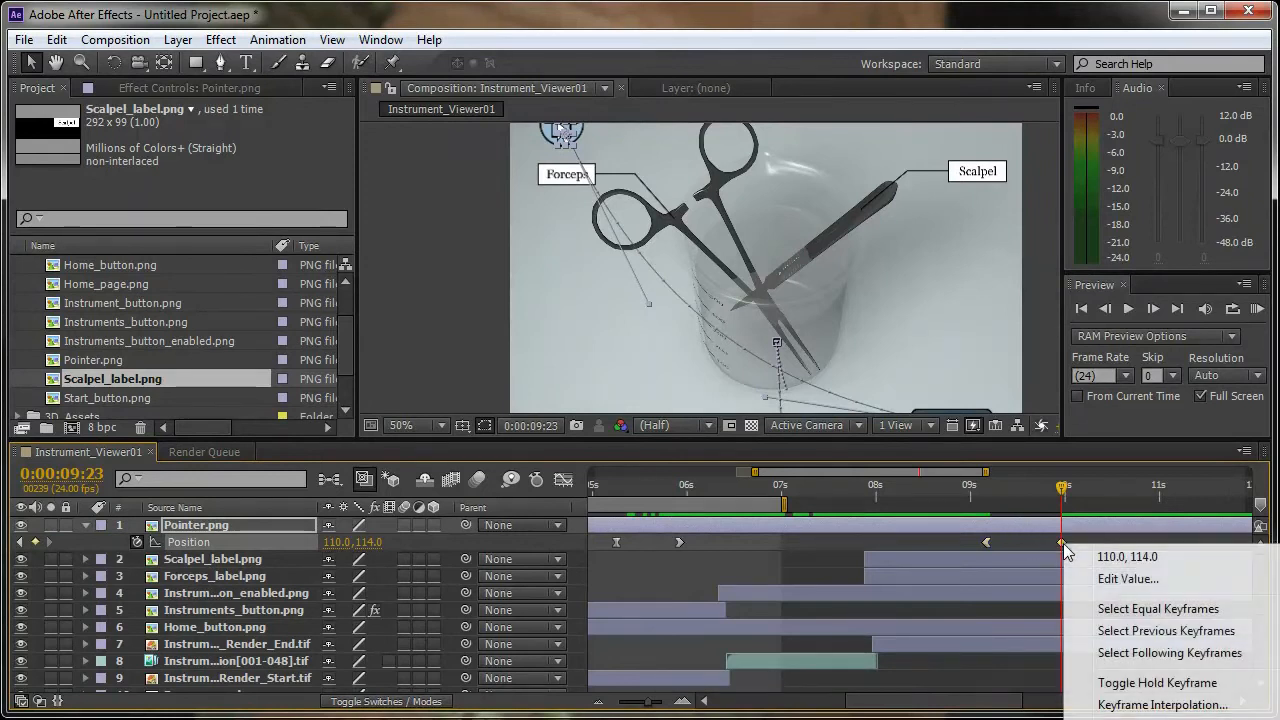
mouse_move(1085, 719)
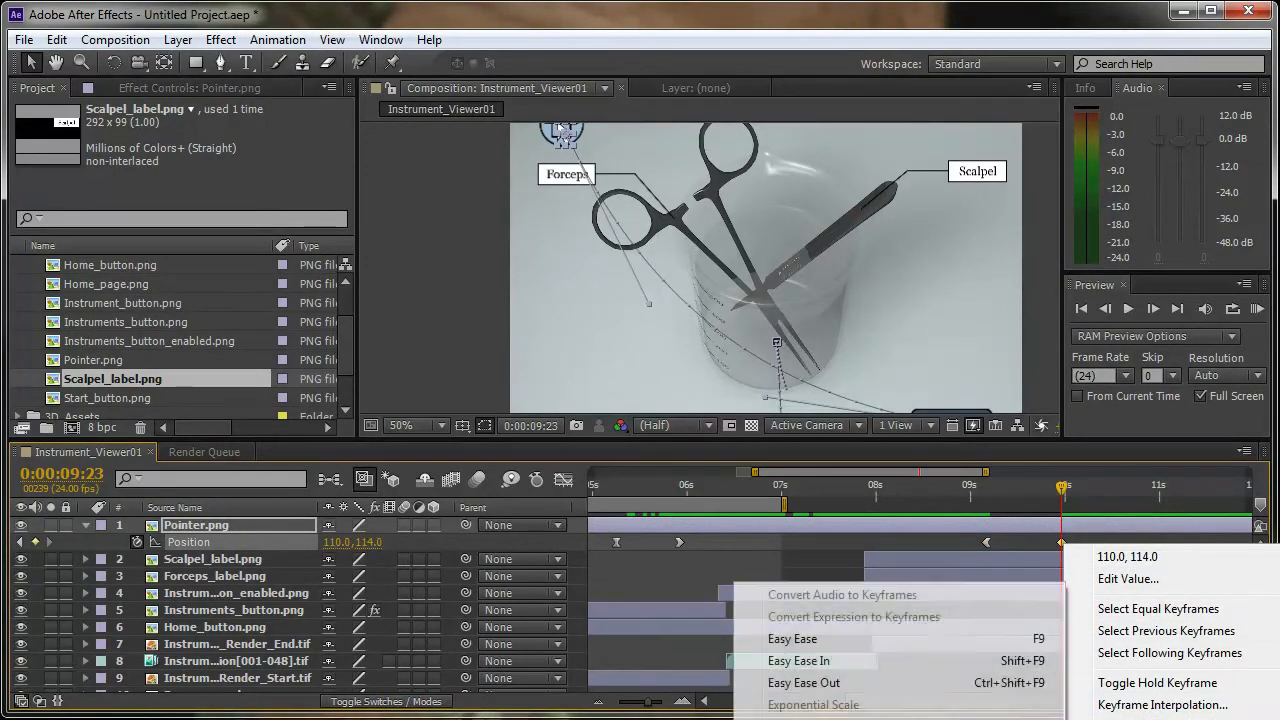
click(841, 663)
Move the work area over the pointer's travel to the Home button and play a RAM preview of it.
drag(1062, 488, 943, 505)
drag(704, 510, 999, 499)
key(KP_0)
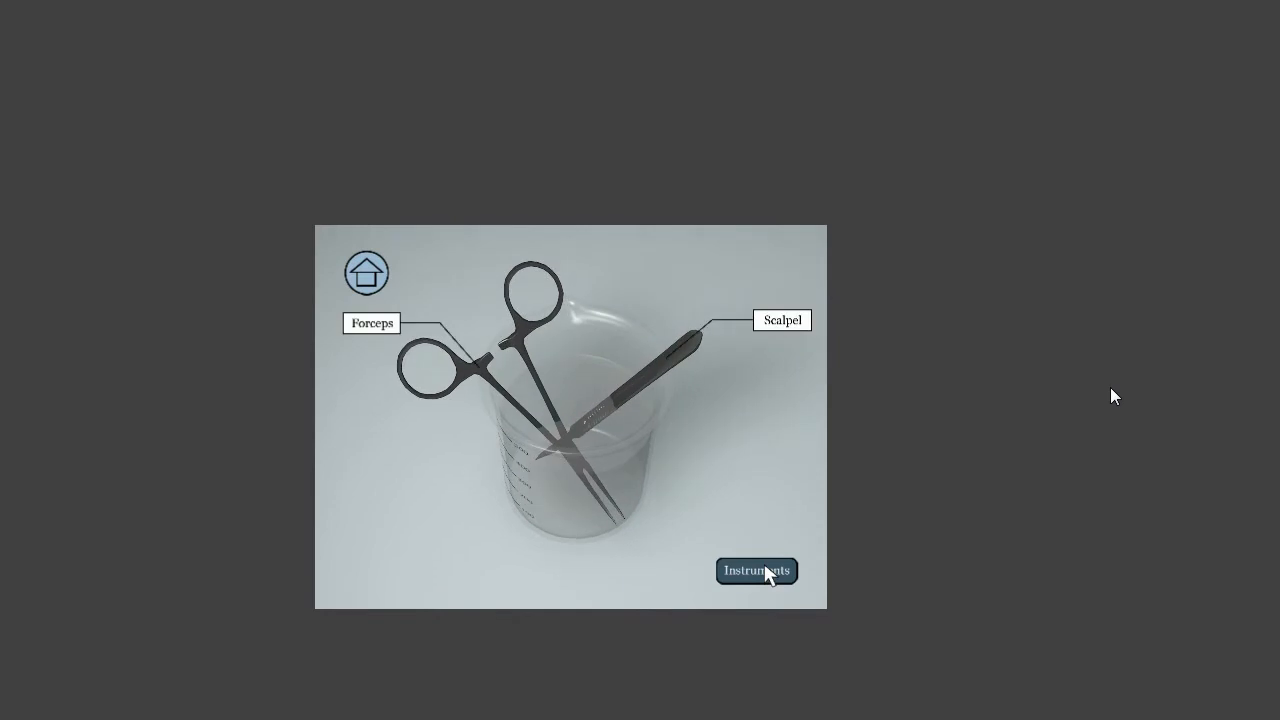
key(space)
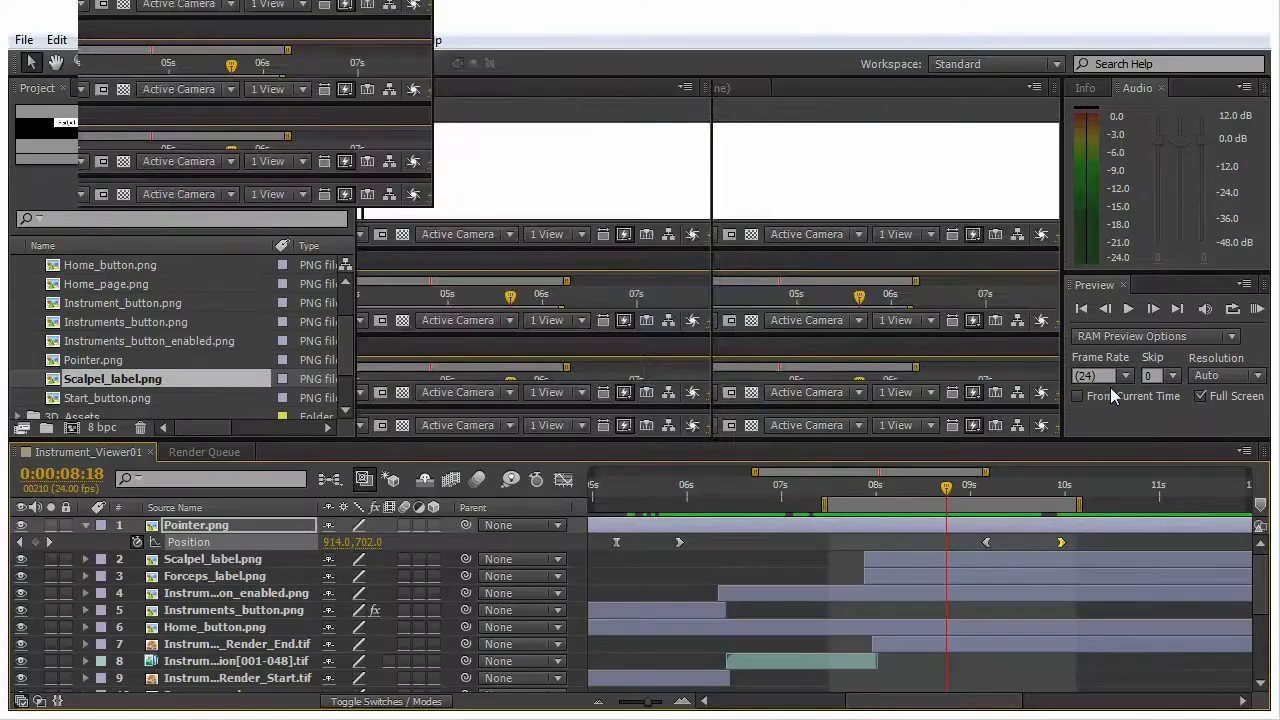
Start Position and Scale keyframes on Home_button.png at 0:00:10:13.
key(semicolon)
drag(880, 489, 936, 494)
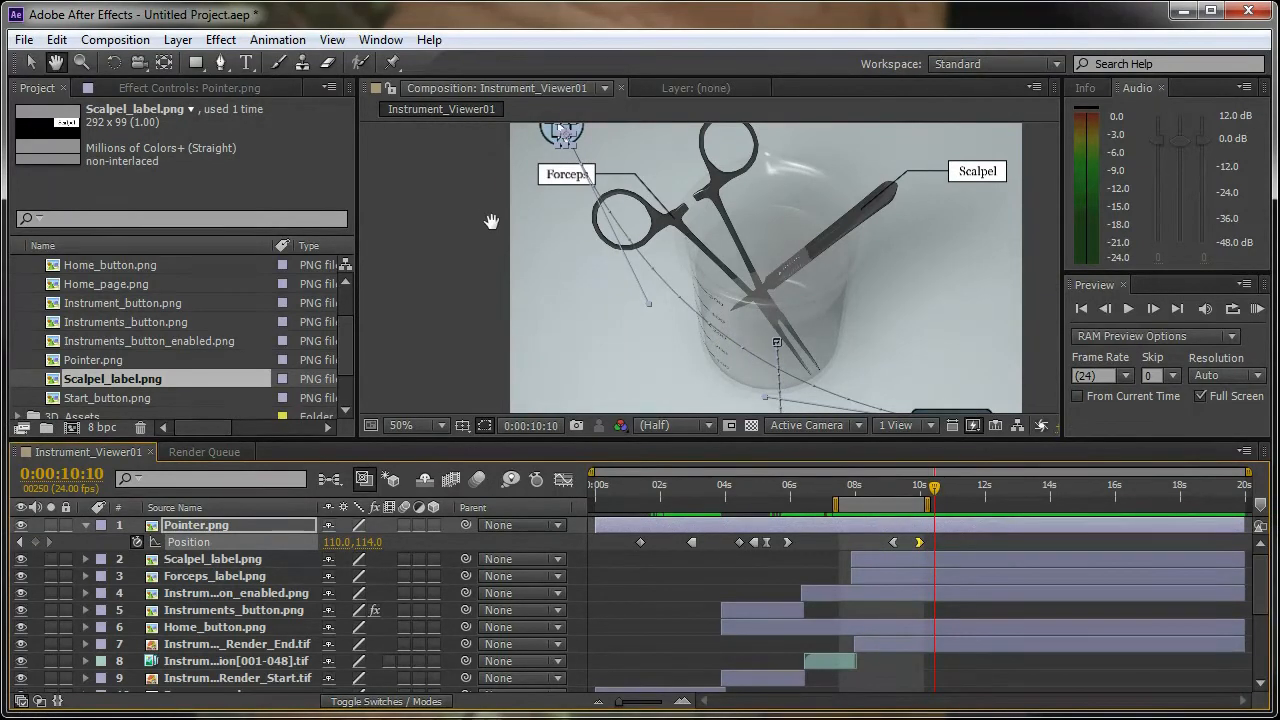
drag(935, 488, 939, 489)
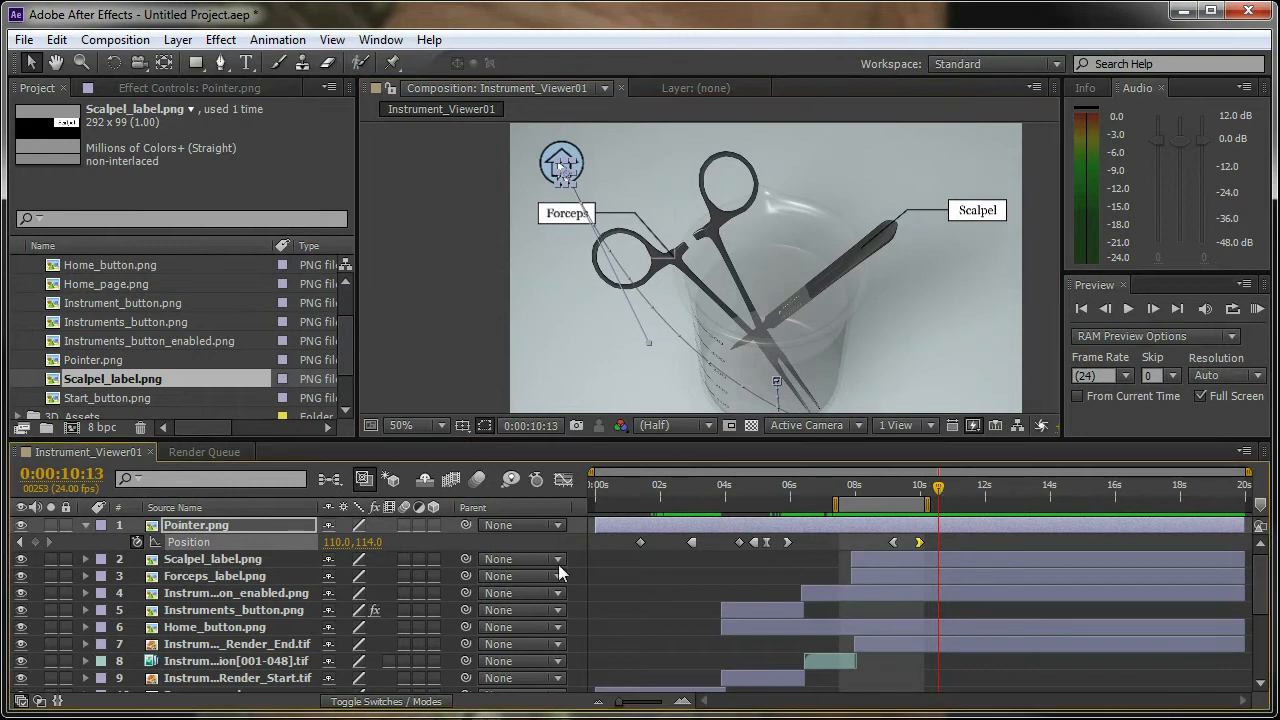
click(130, 627)
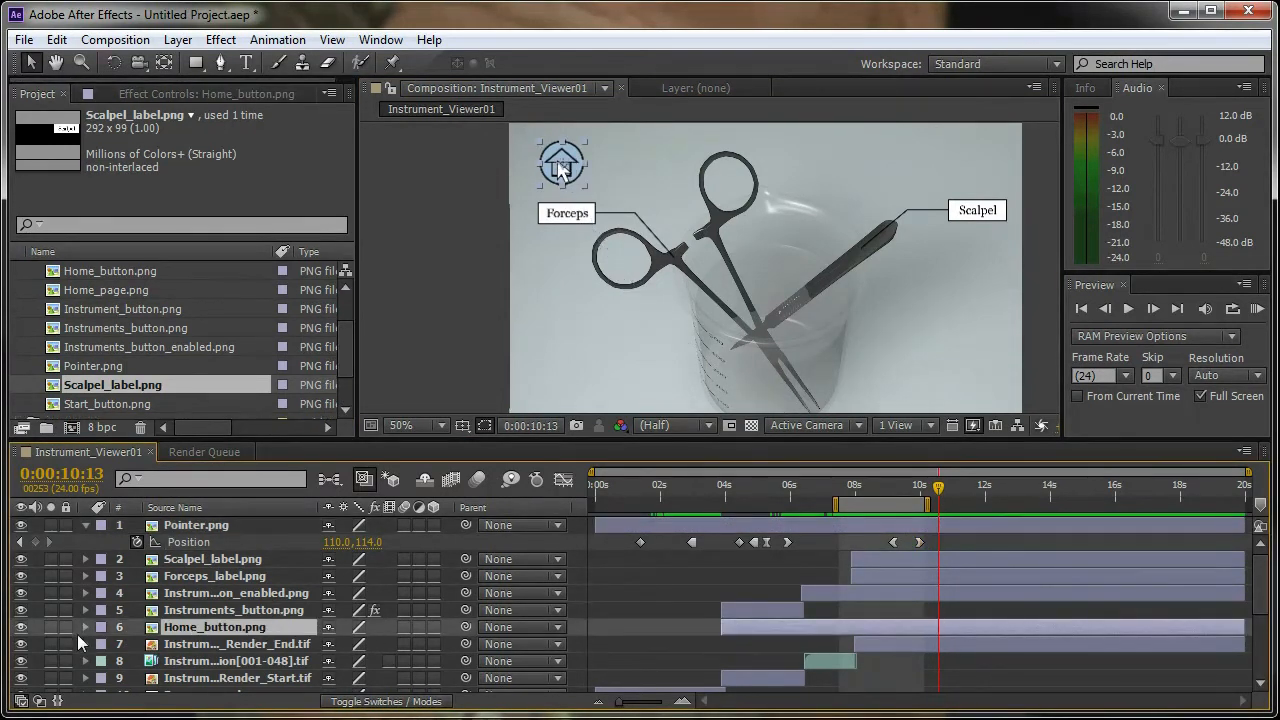
key(p)
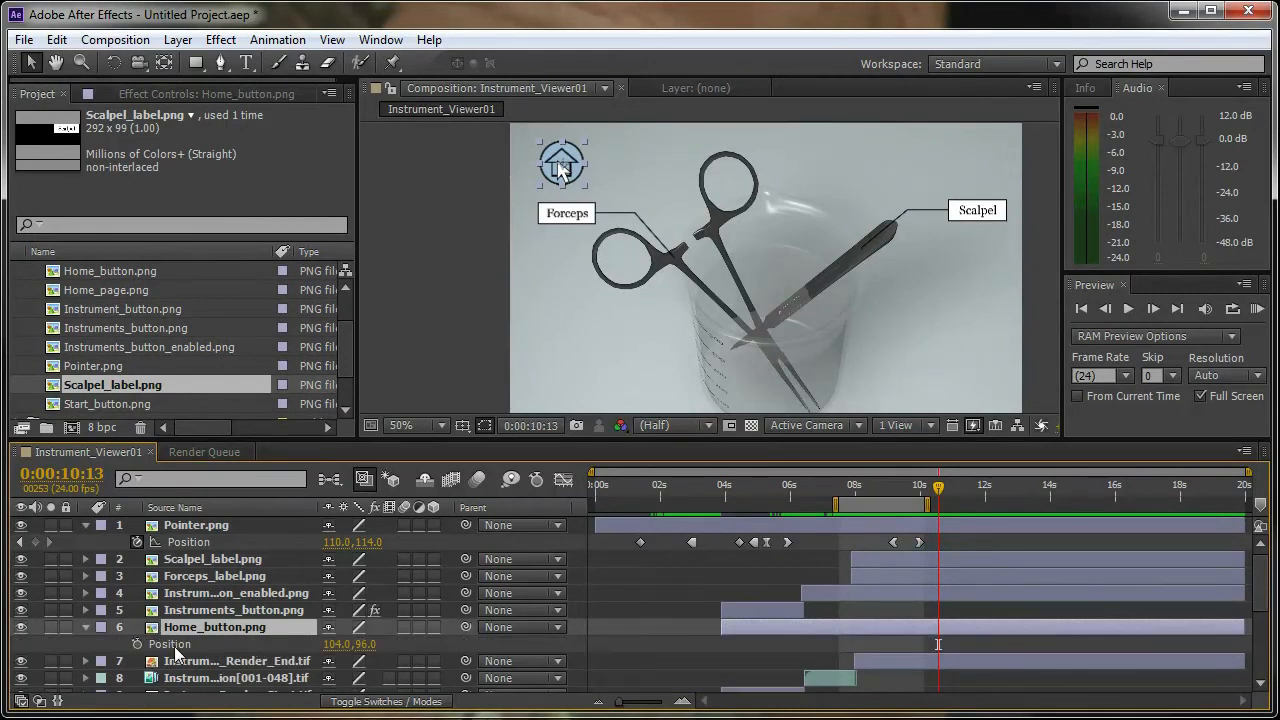
click(86, 627)
click(86, 627)
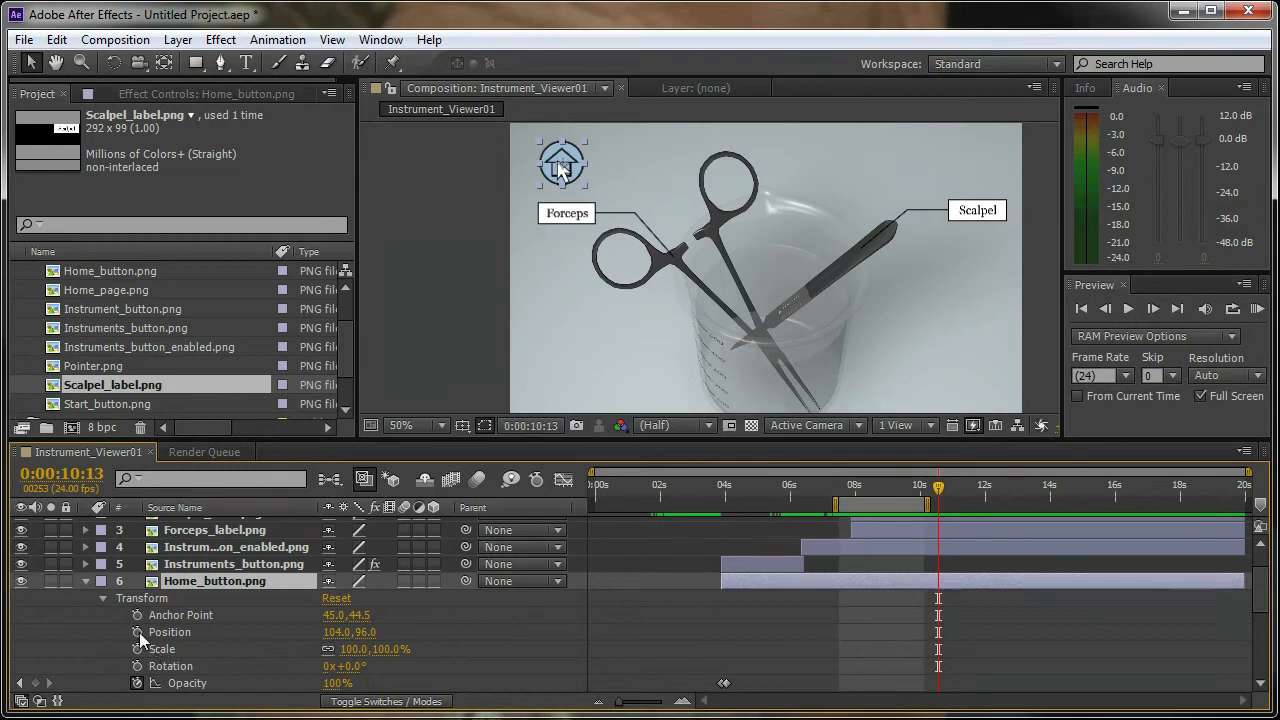
click(138, 632)
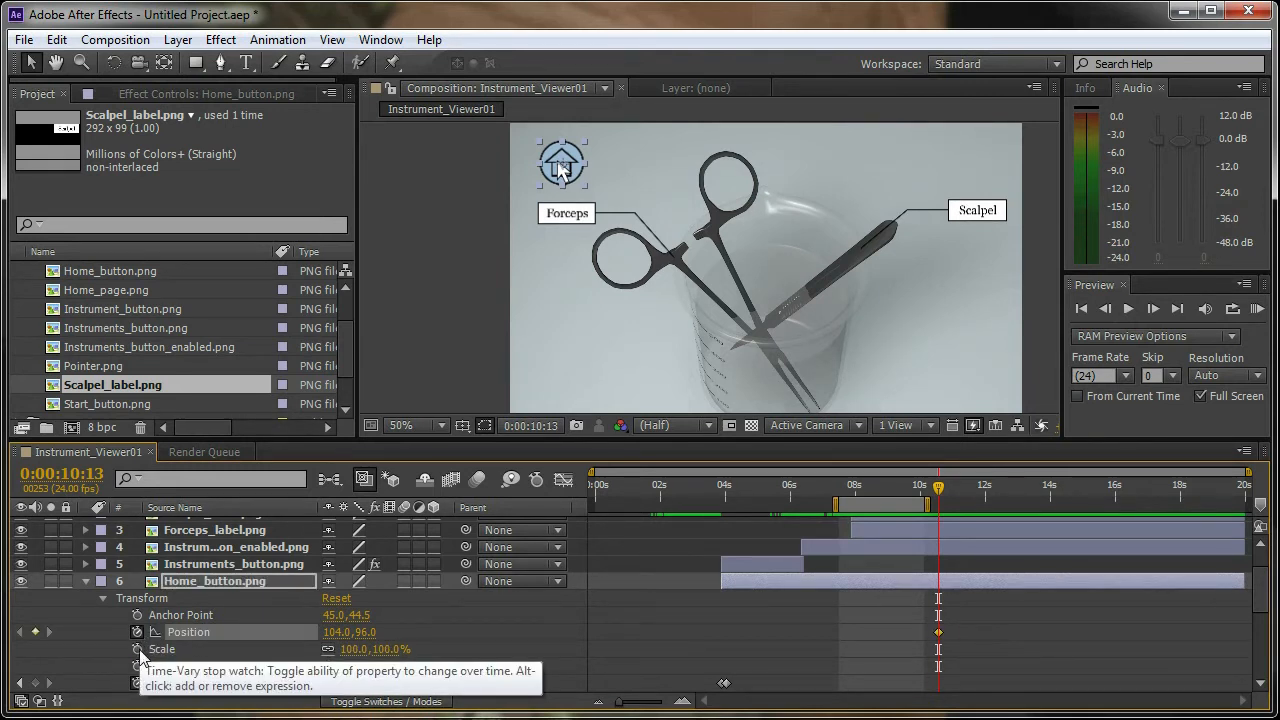
click(137, 649)
Add a second pair of Scale and Position keyframes to Home_button.png at 0:00:10:16.
click(943, 489)
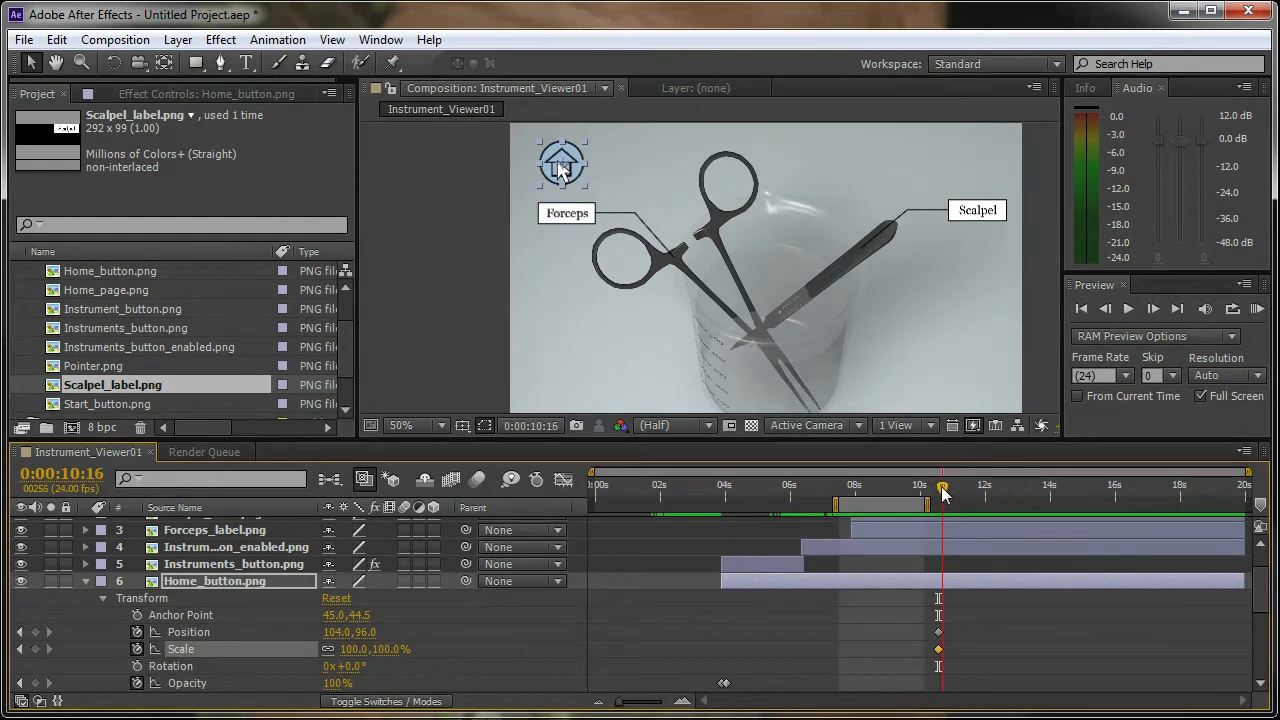
drag(943, 492, 940, 492)
drag(620, 702, 650, 706)
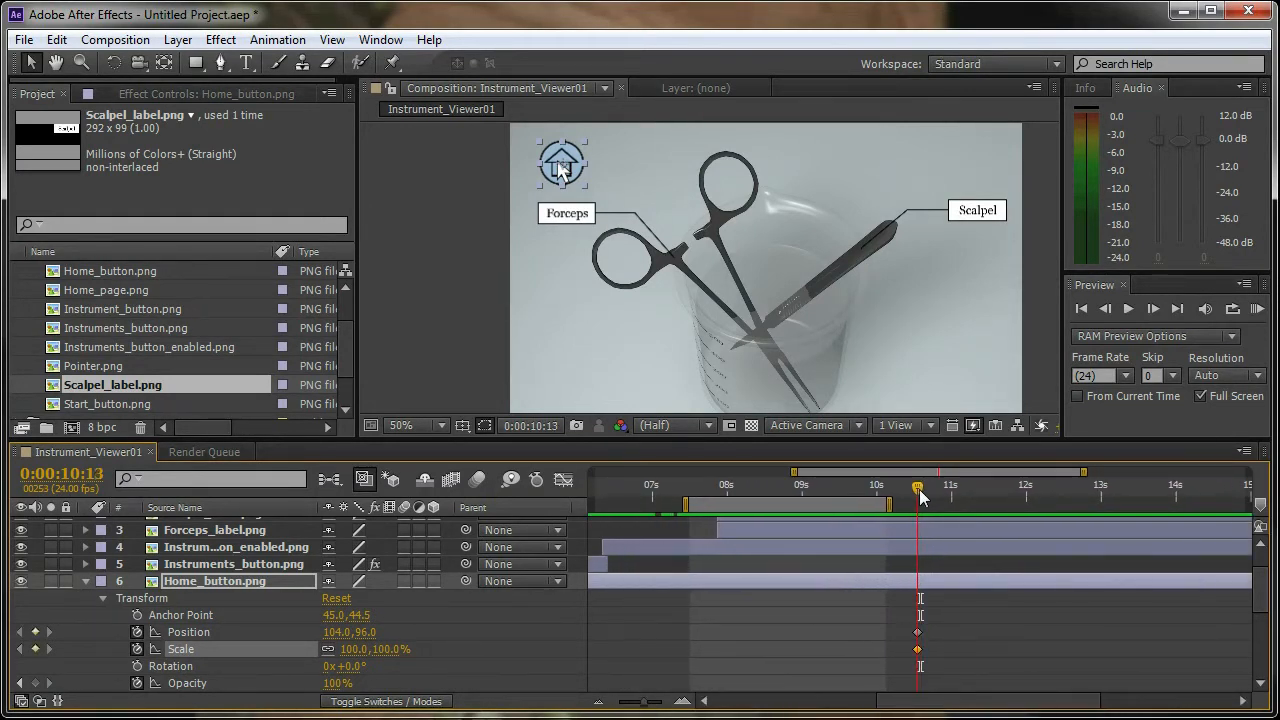
drag(919, 491, 928, 491)
click(35, 649)
click(35, 632)
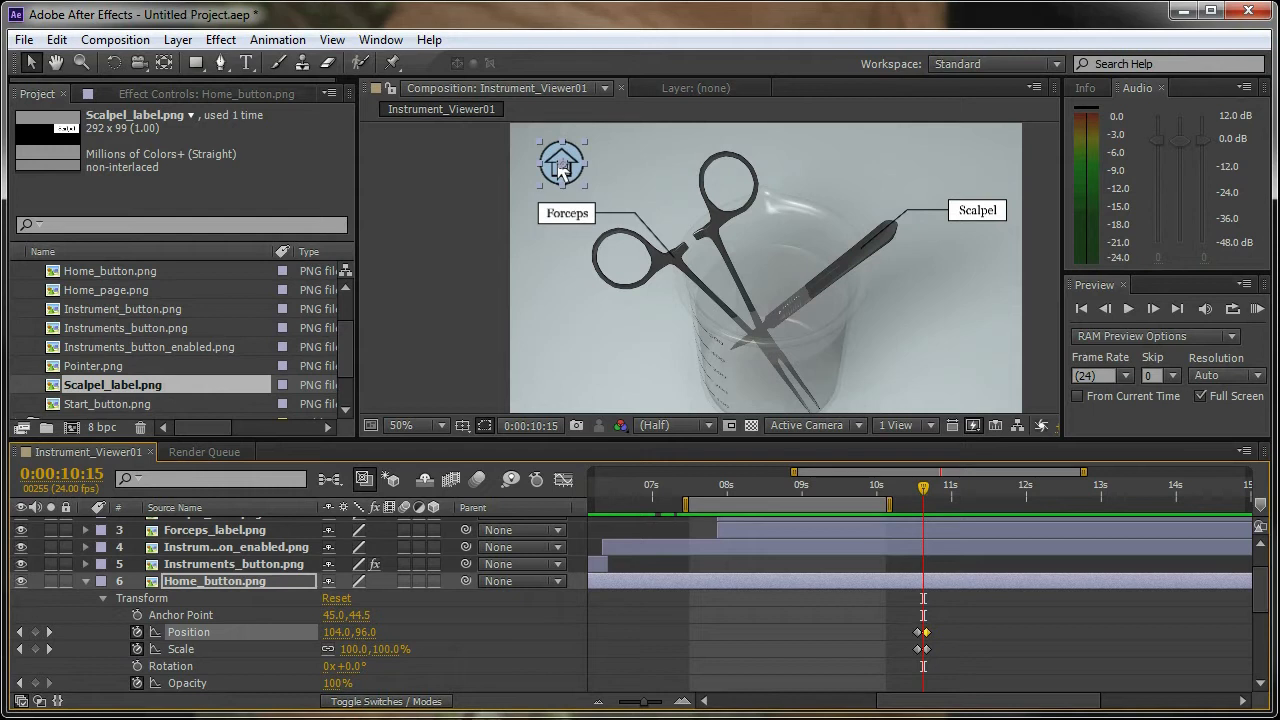
At 0:00:10:15, set Home_button.png's Scale to 95% and its Position to 106, 98 for the pressed state.
click(353, 649)
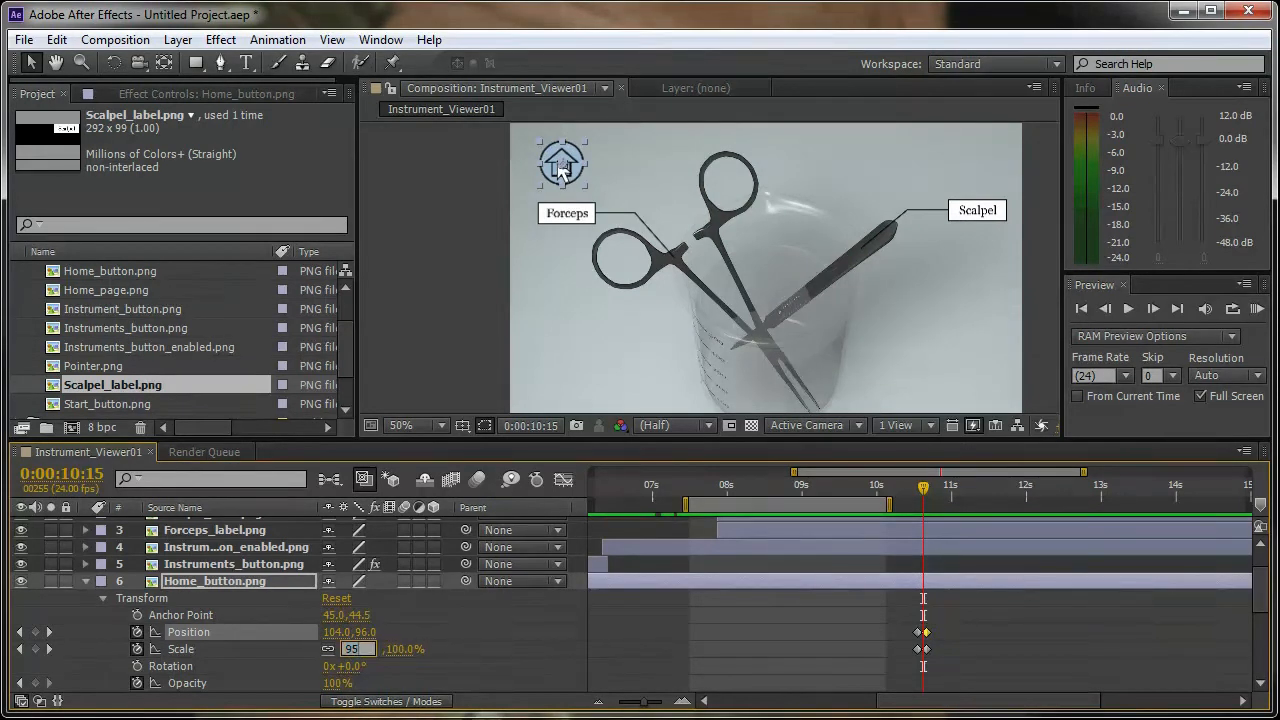
text(95)
key(Return)
click(337, 632)
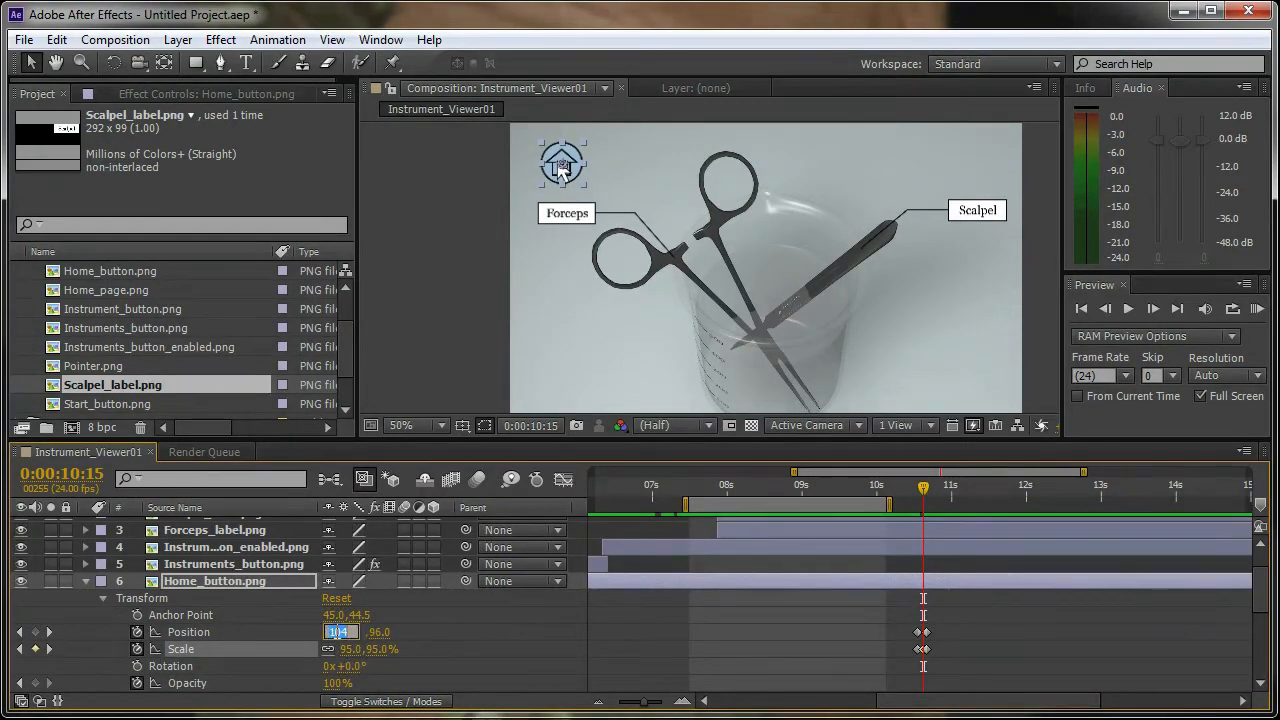
key(Tab)
text(98)
key(Return)
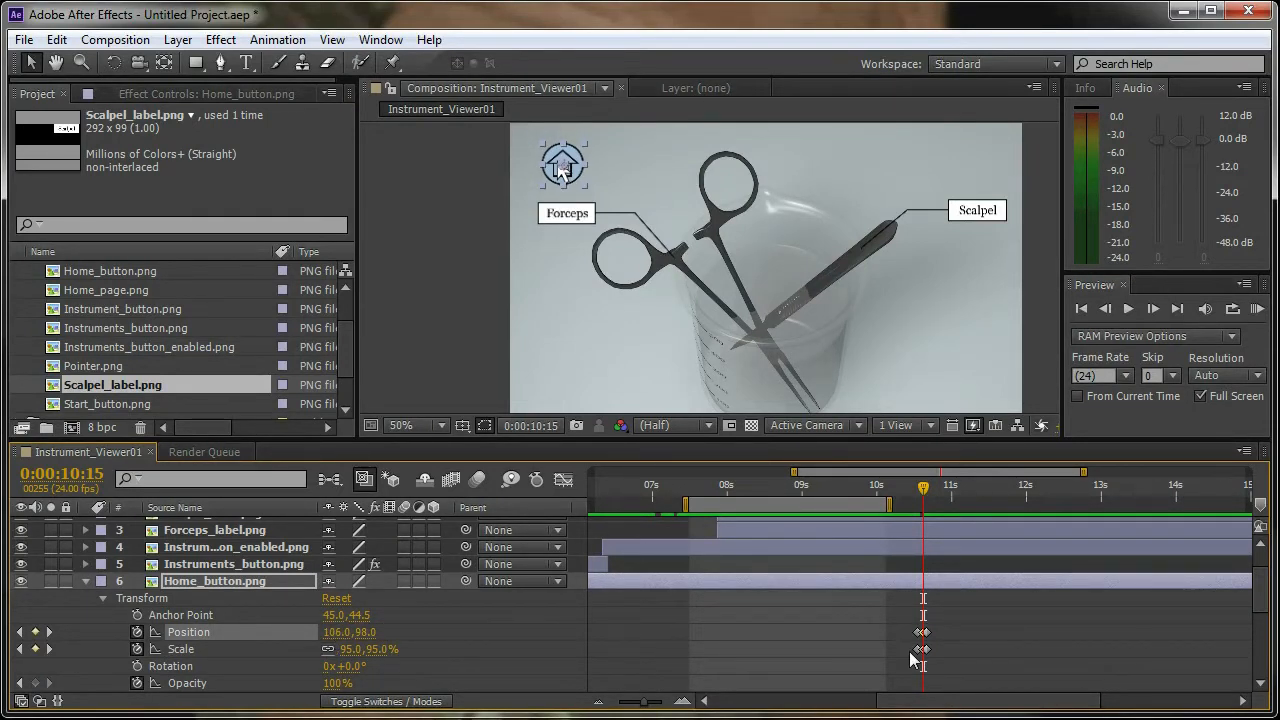
Copy Home_button.png's Position and Scale keyframes from 0:00:10:15 to 0:00:10:14, and return to 0:00:10:13.
drag(648, 708, 654, 705)
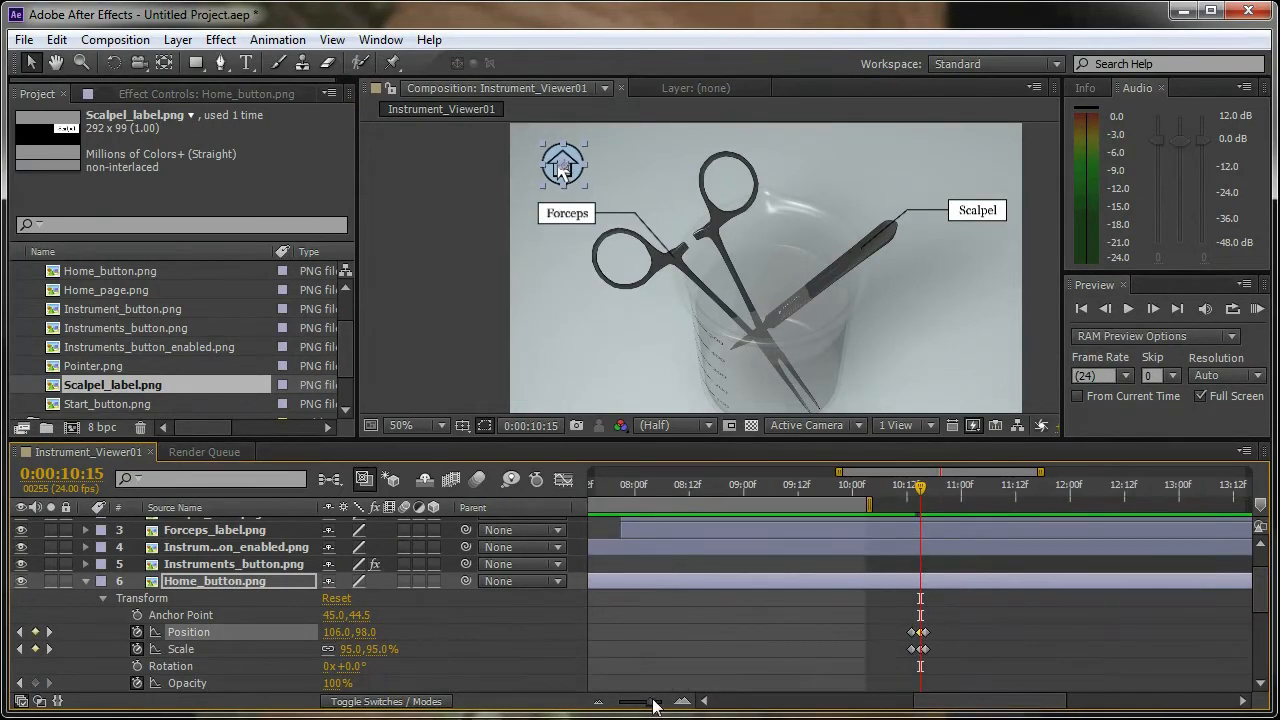
shift+click(919, 649)
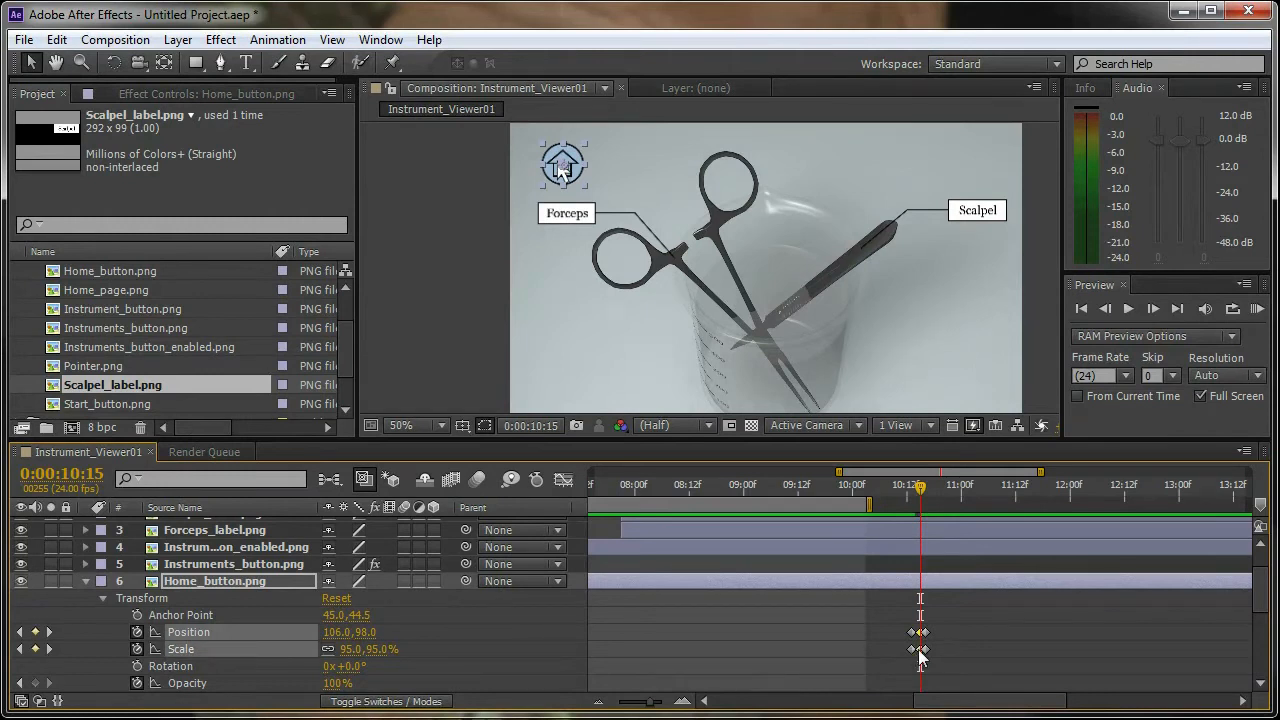
click(913, 488)
mouse_move(913, 488)
mouse_down()
mouse_move(927, 495)
mouse_move(911, 488)
mouse_up()
scroll(310, 538, down, 3)
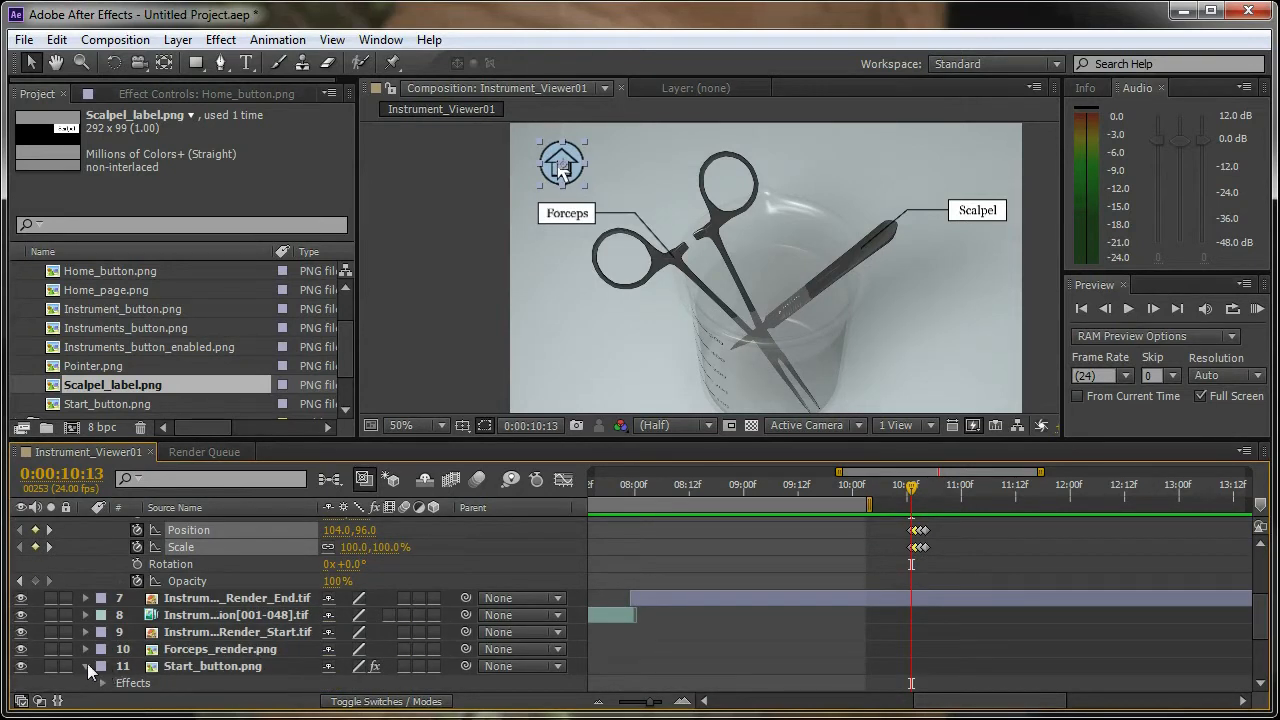
Copy the effects from Start_button.png and paste them onto Home_button.png at 0:00:10:13.
click(179, 682)
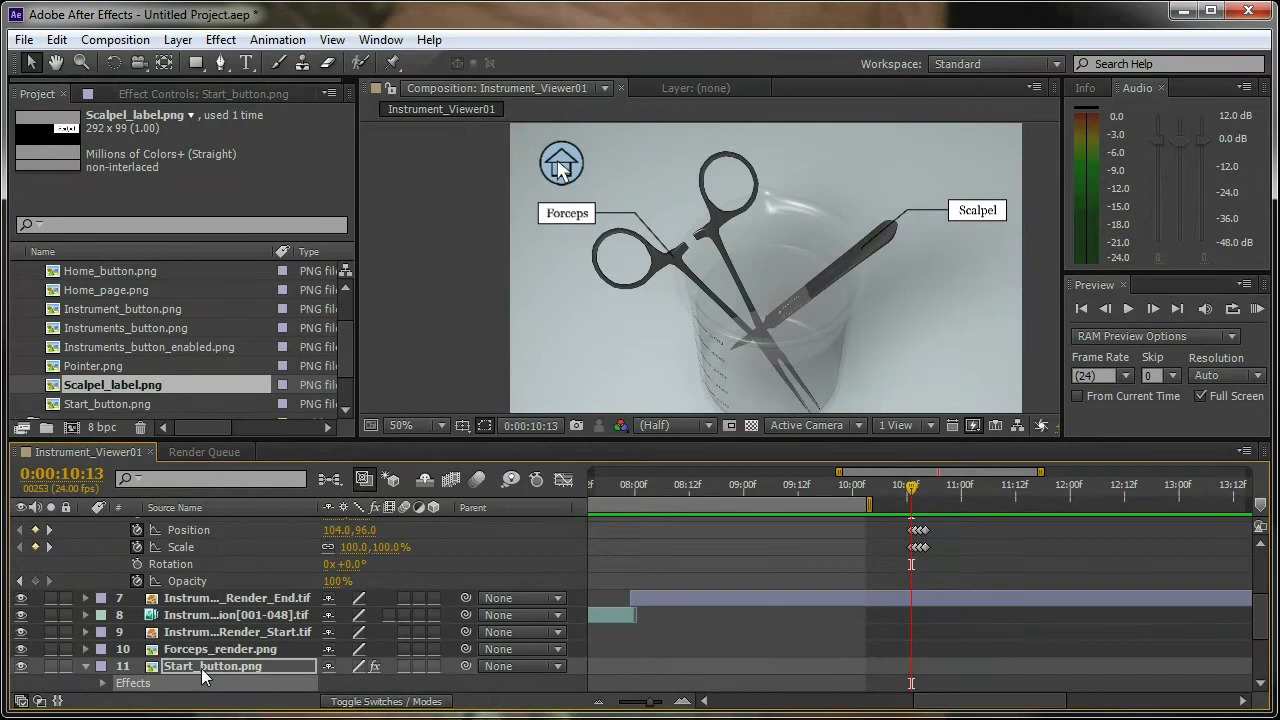
scroll(200, 670, up, 4)
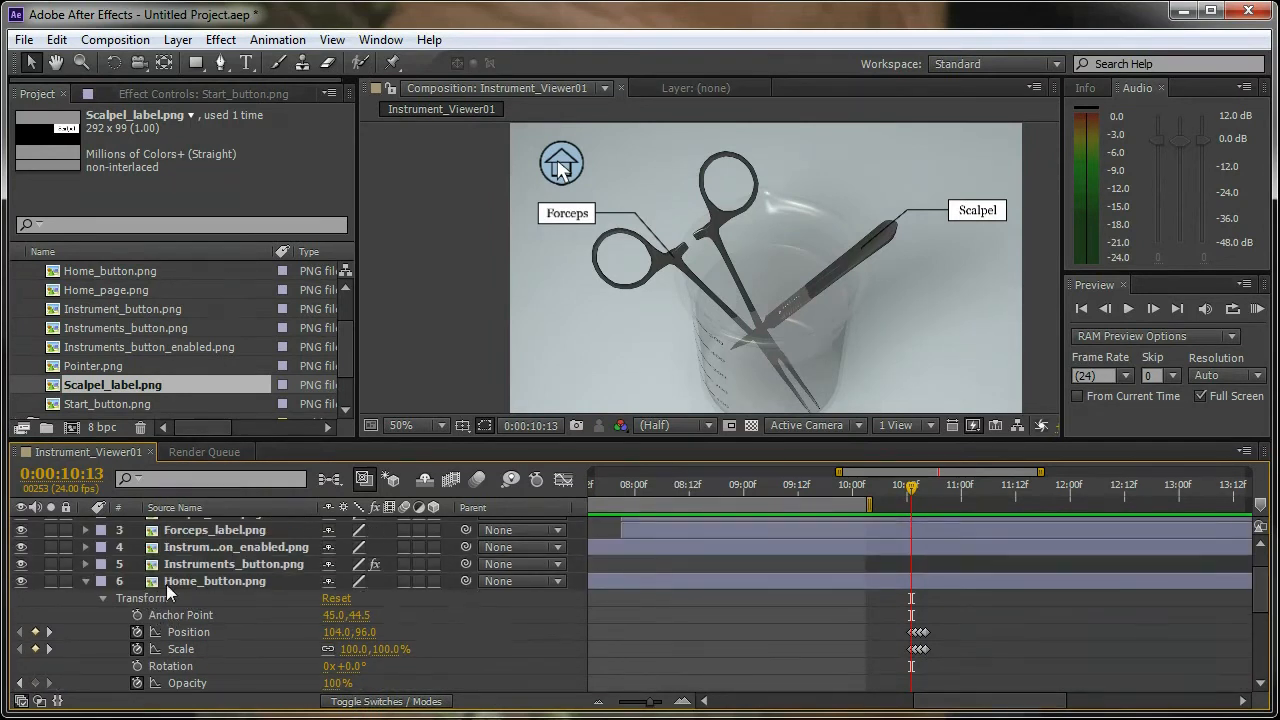
click(166, 584)
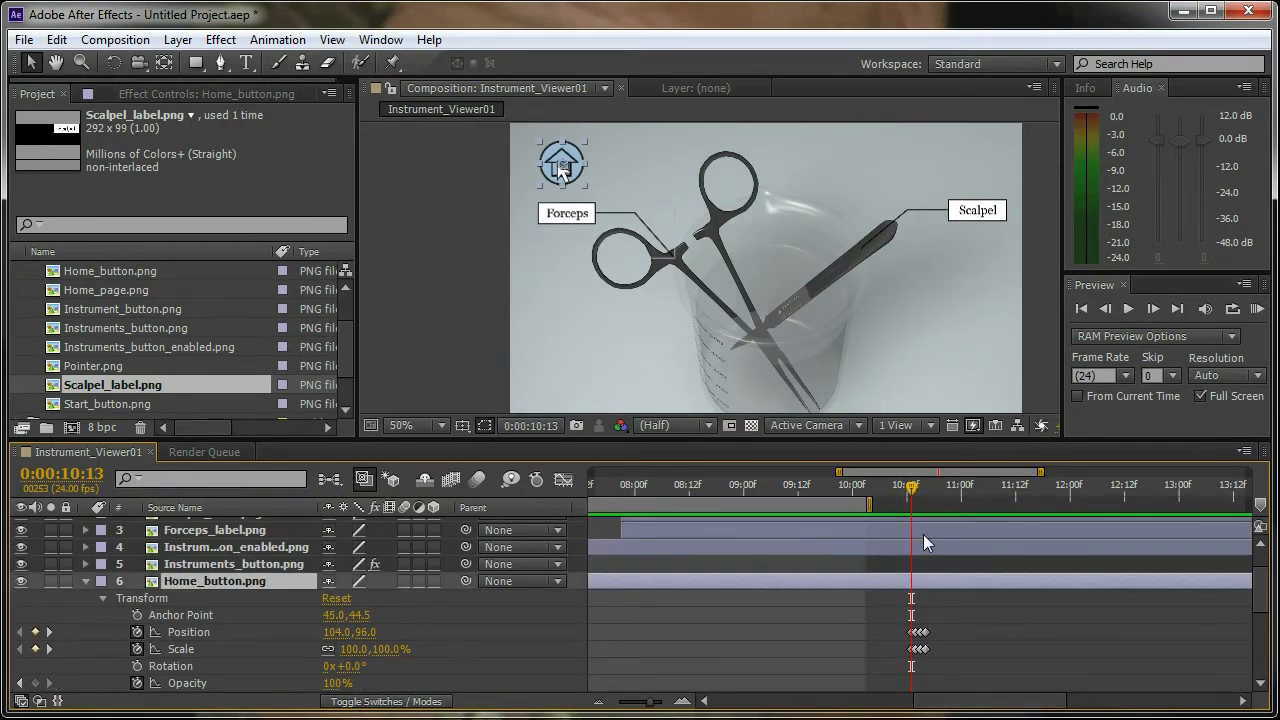
key(ctrl+v)
Trim the ends of the Scalpel_label.png, Forceps_label.png, Instruments_button_enabled.png, Home_button.png and Render_End.tif layers to 0:00:10:19.
drag(911, 488, 938, 508)
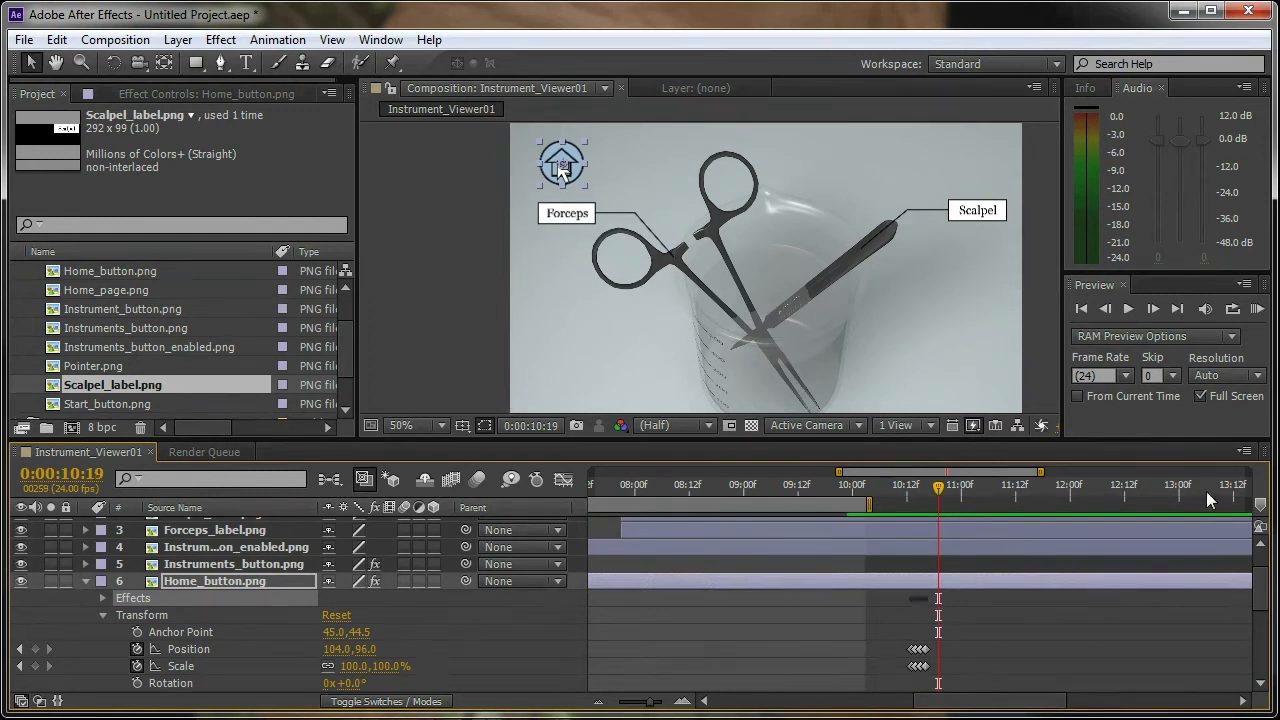
scroll(1240, 590, up, 3)
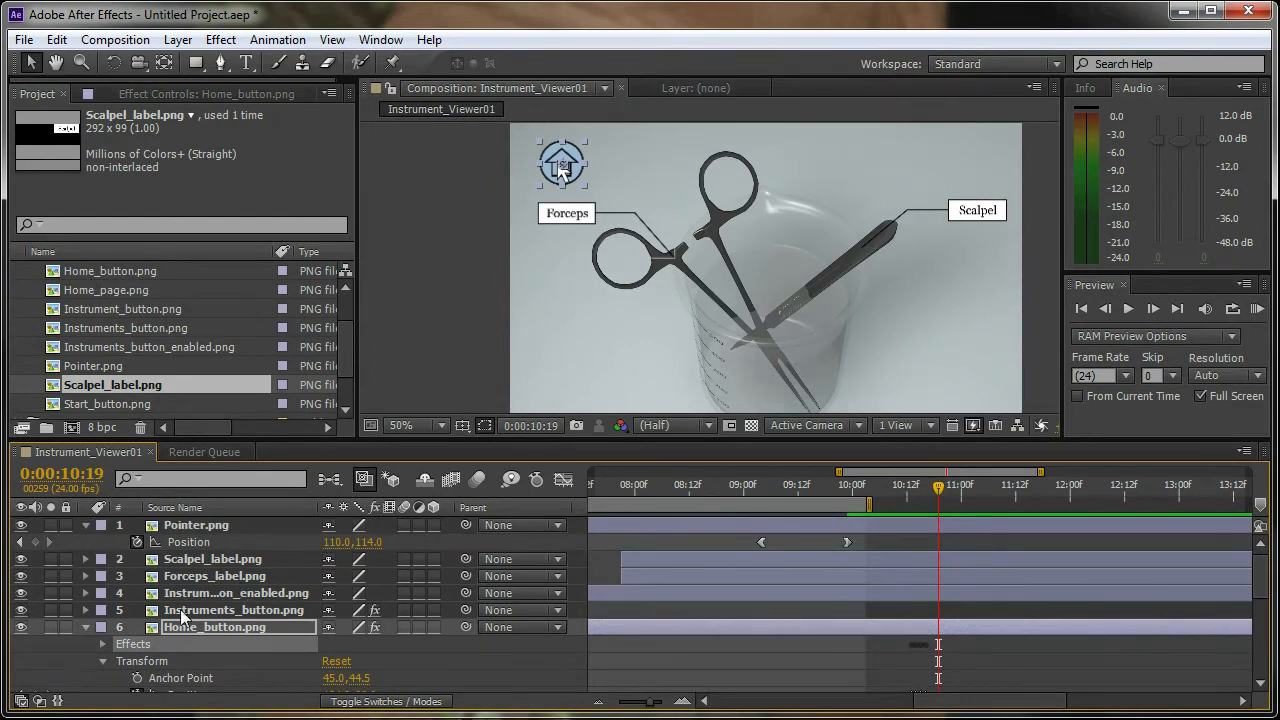
click(86, 626)
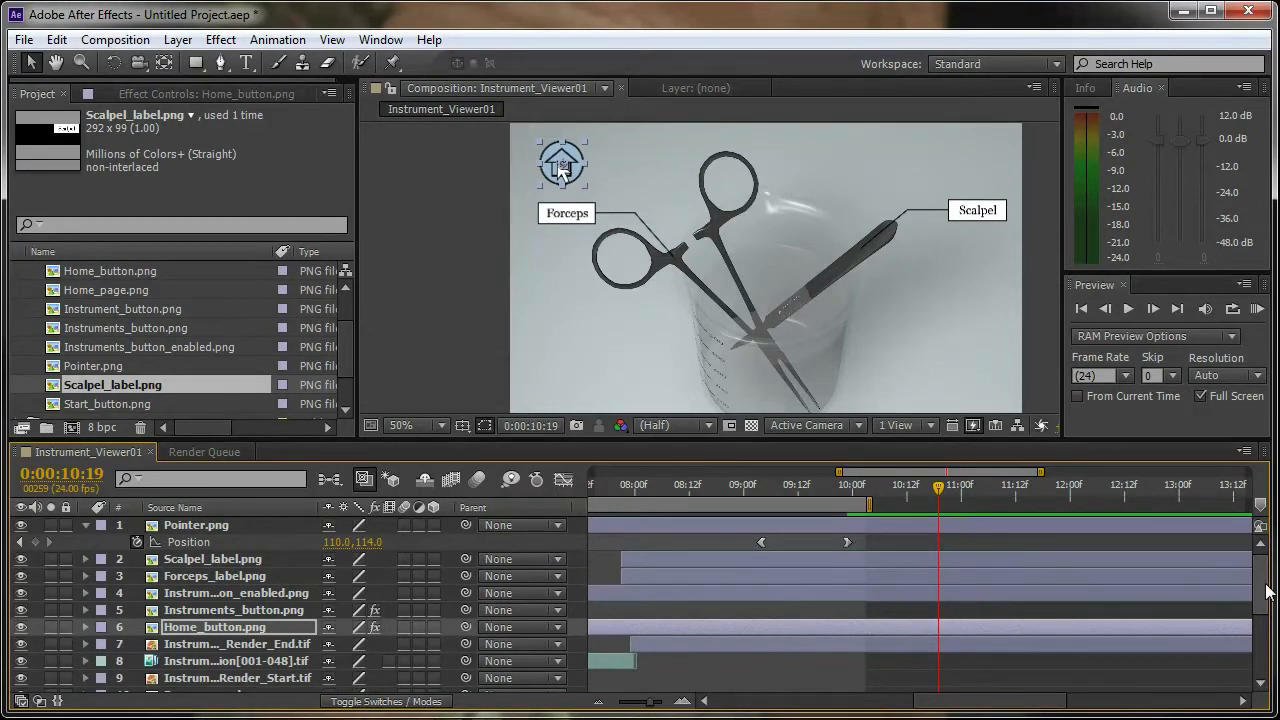
scroll(1255, 595, down, 3)
scroll(1255, 595, up, 3)
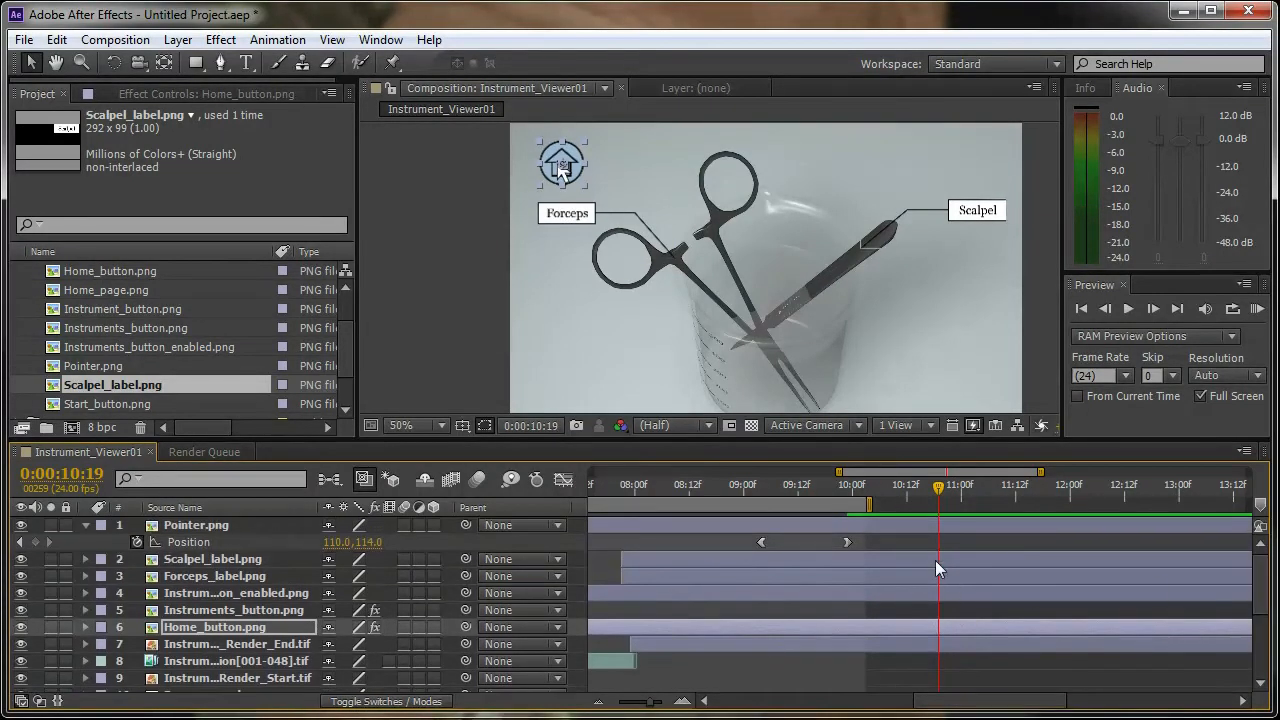
drag(918, 556, 927, 629)
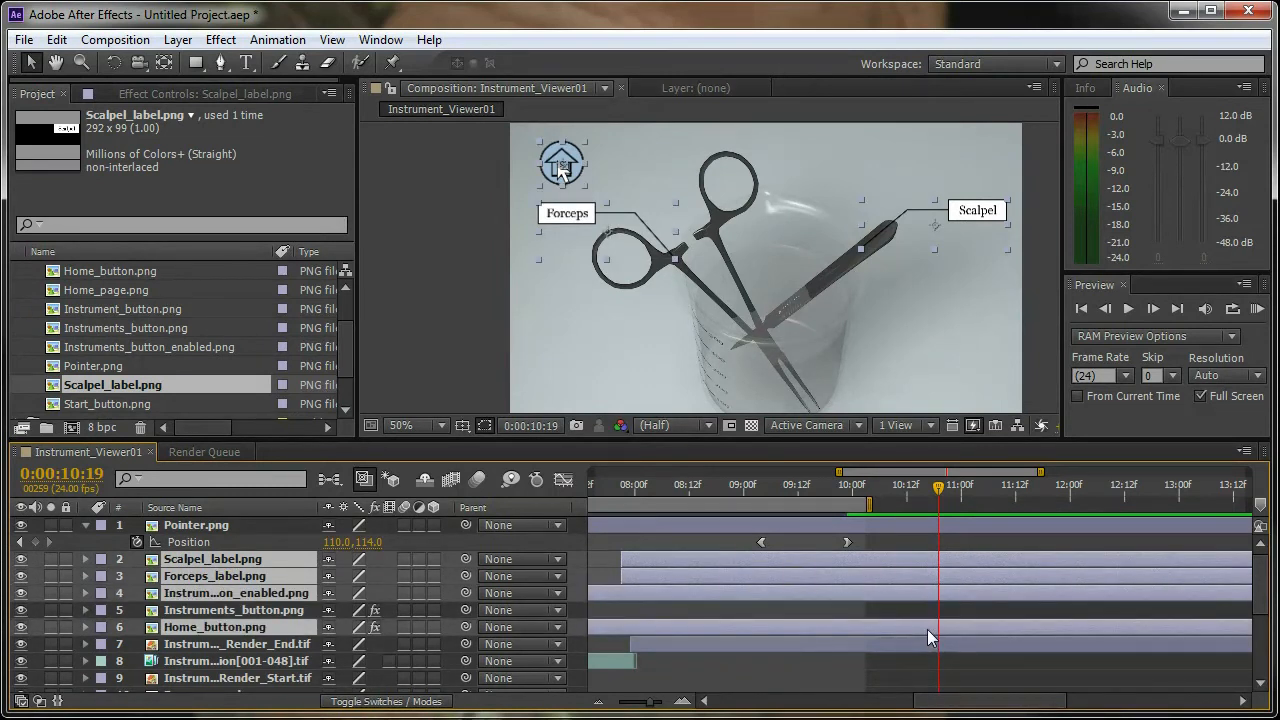
ctrl+click(922, 645)
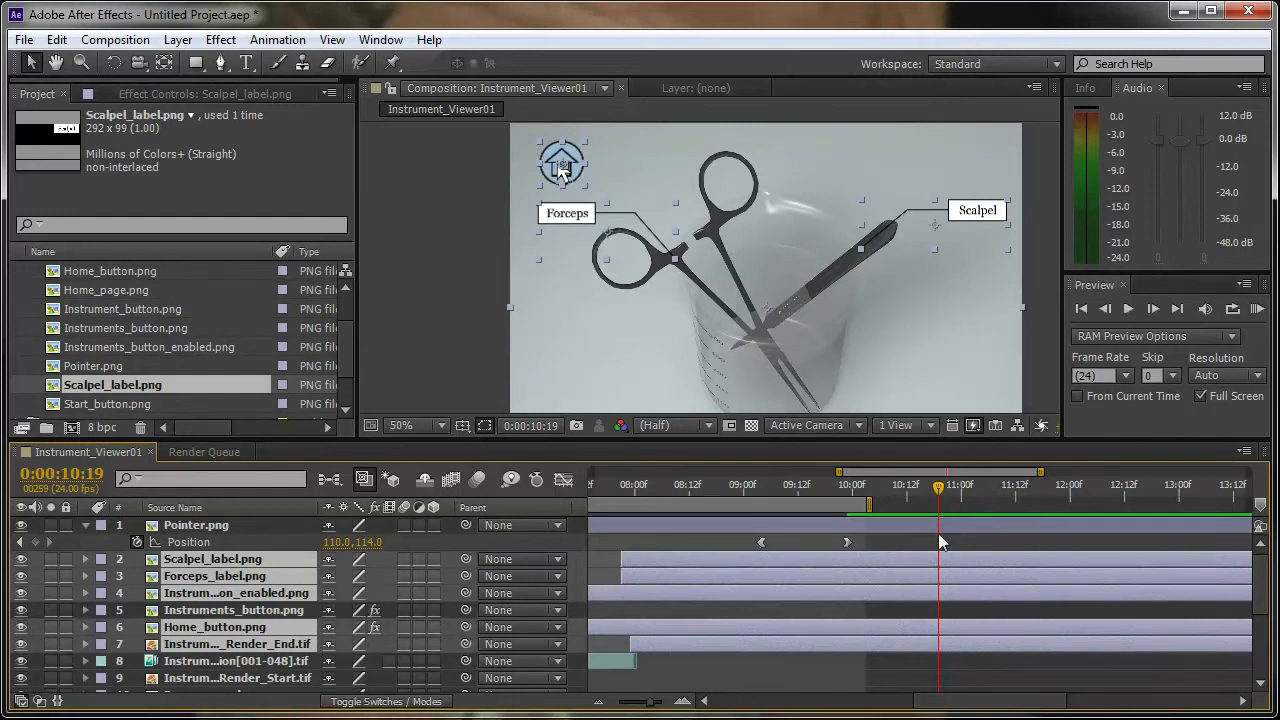
mouse_move(1267, 590)
mouse_down()
mouse_move(1262, 660)
mouse_move(1265, 566)
mouse_up()
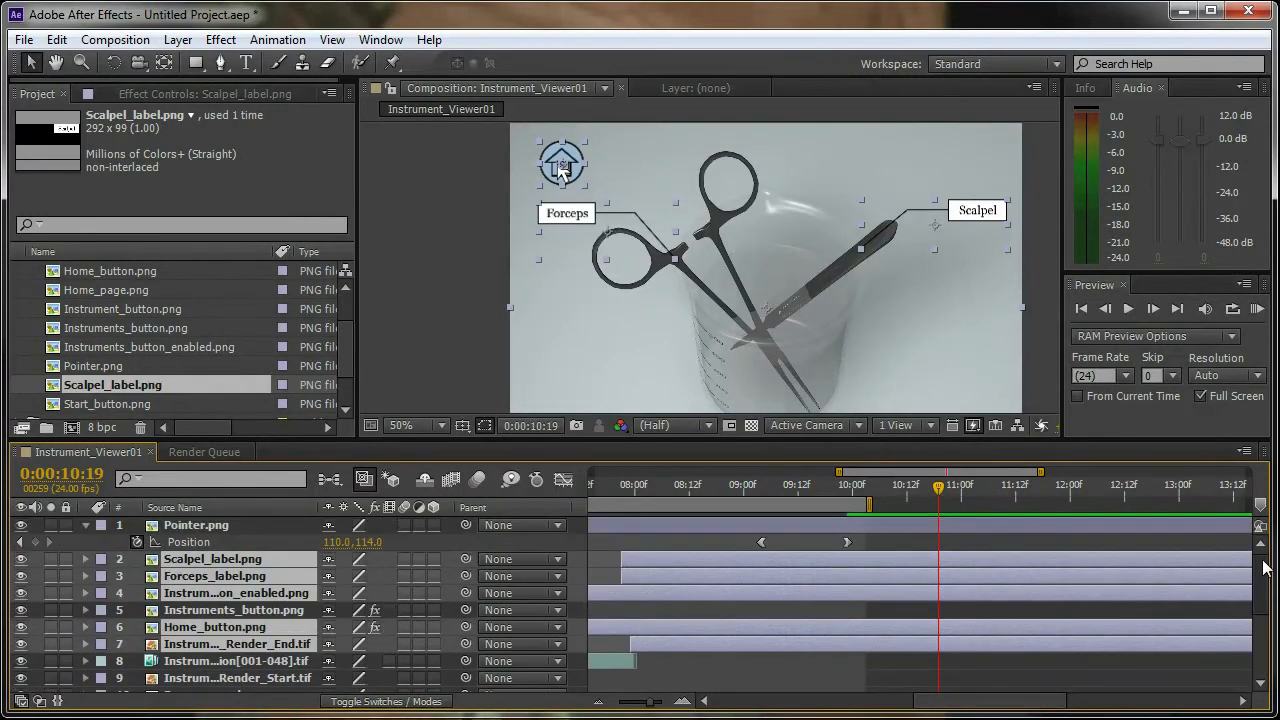
key(alt+])
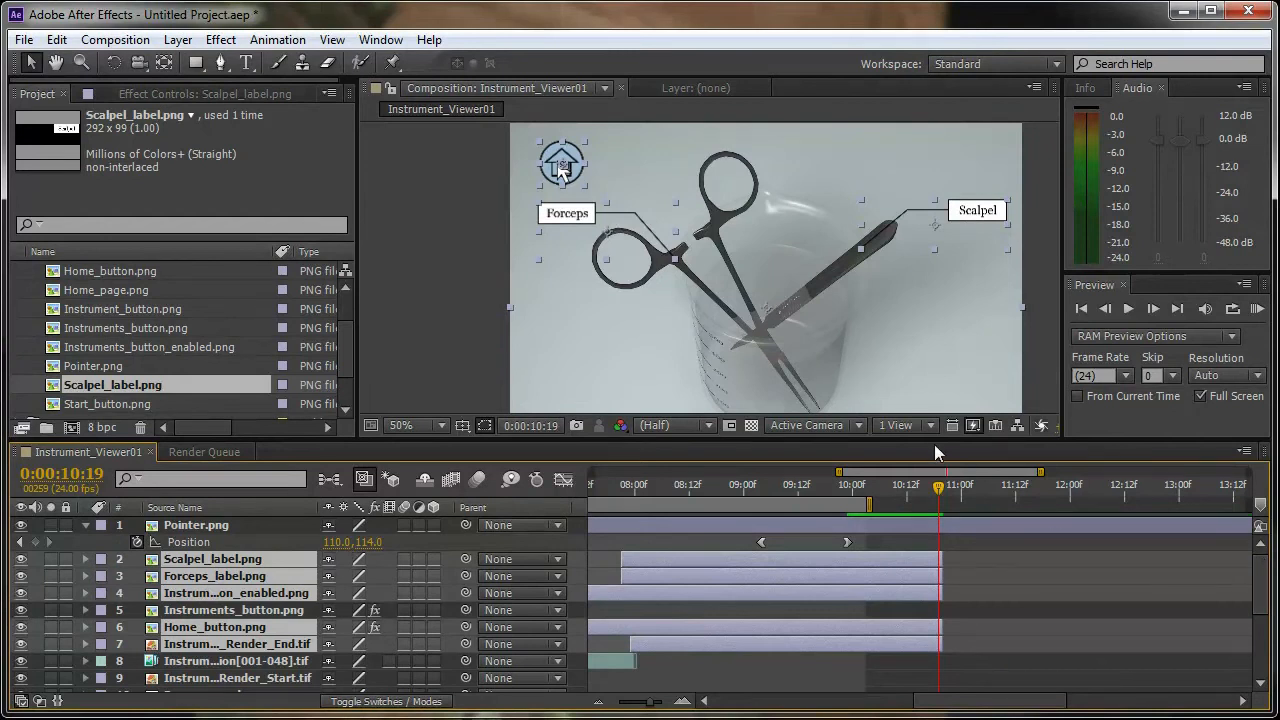
click(952, 490)
drag(952, 487, 938, 488)
Extend the ends of Forceps_render.png, Start_button.png and Home_page.png past 0:00:10:19 to about 0:00:12:05.
drag(1264, 572, 1261, 660)
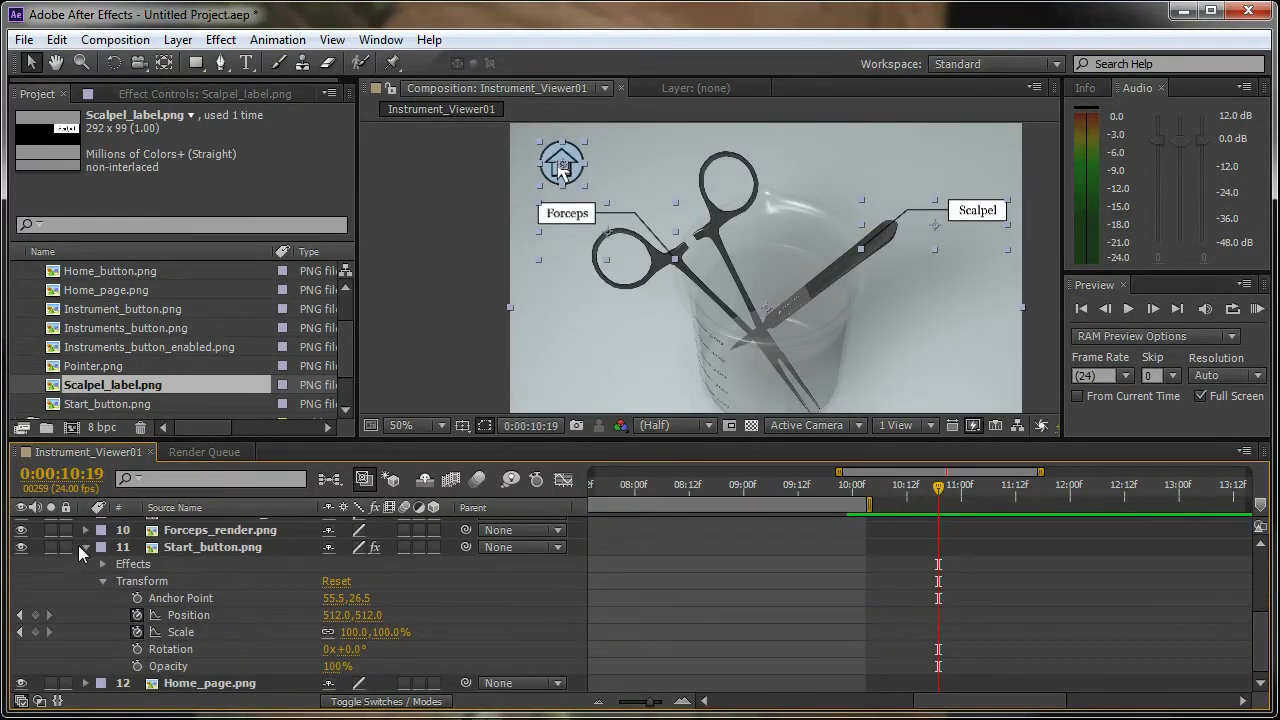
click(85, 547)
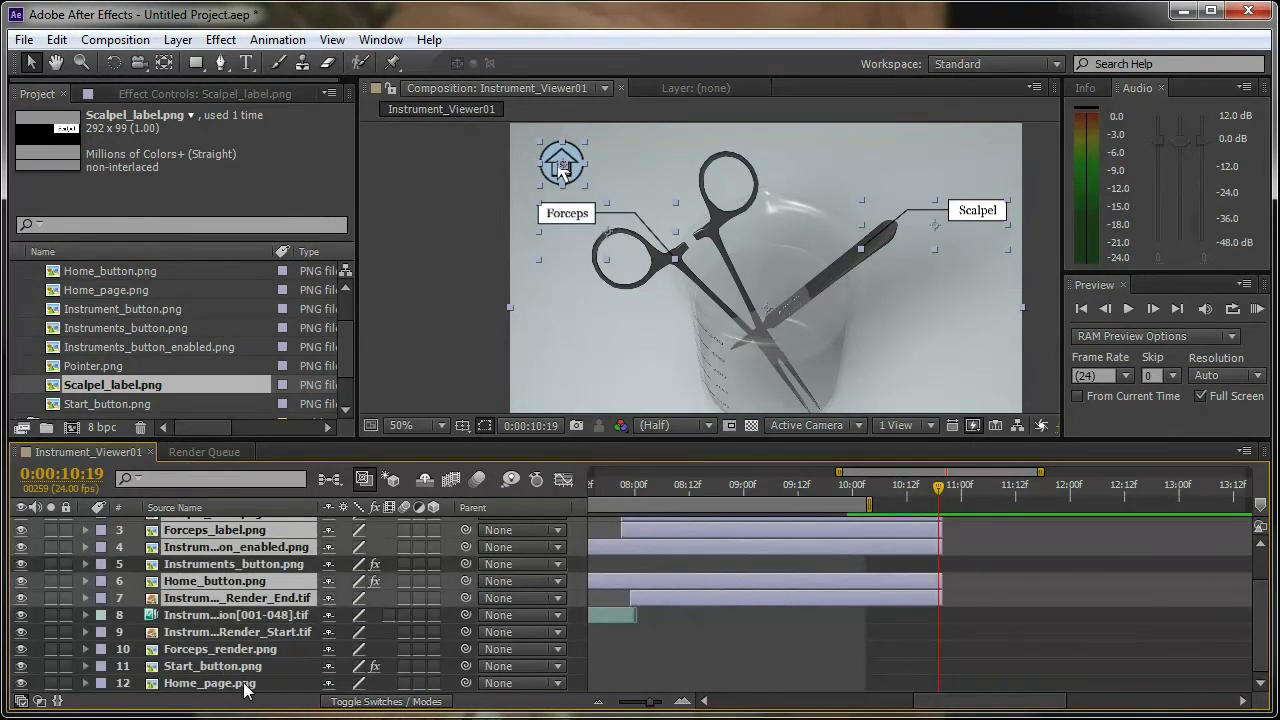
click(243, 684)
shift+click(230, 667)
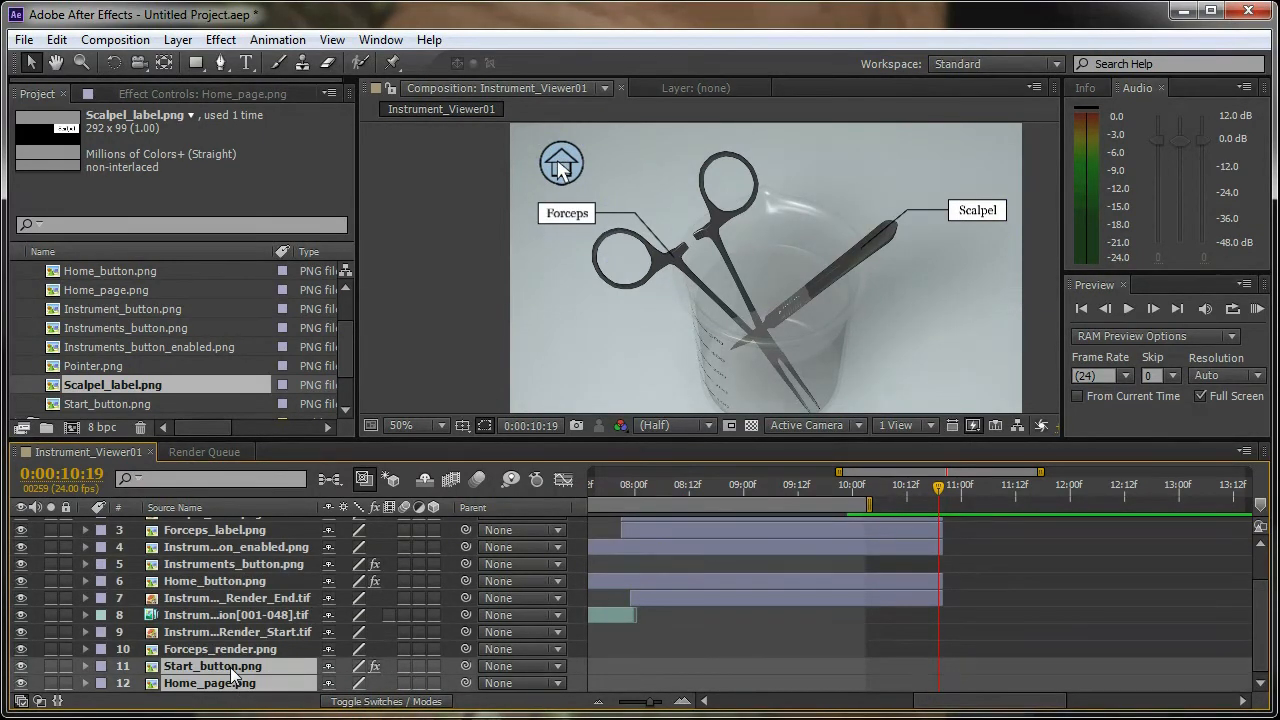
shift+click(235, 649)
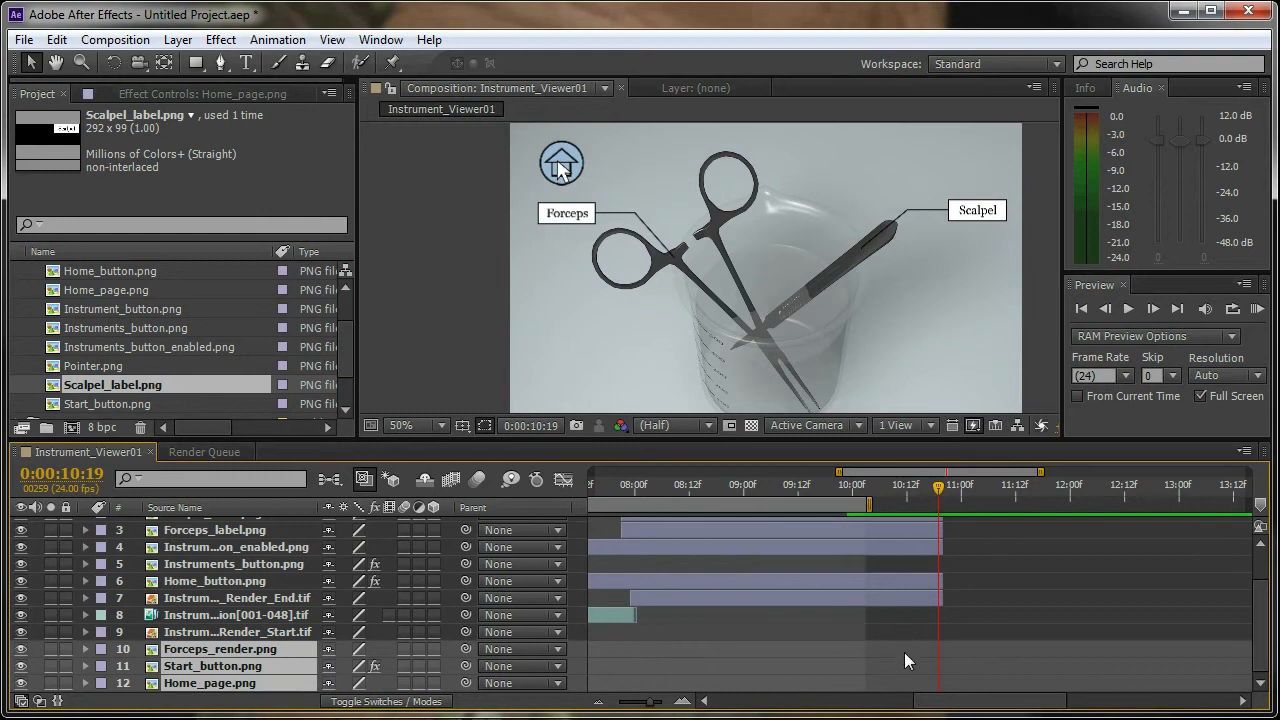
key(bracketright)
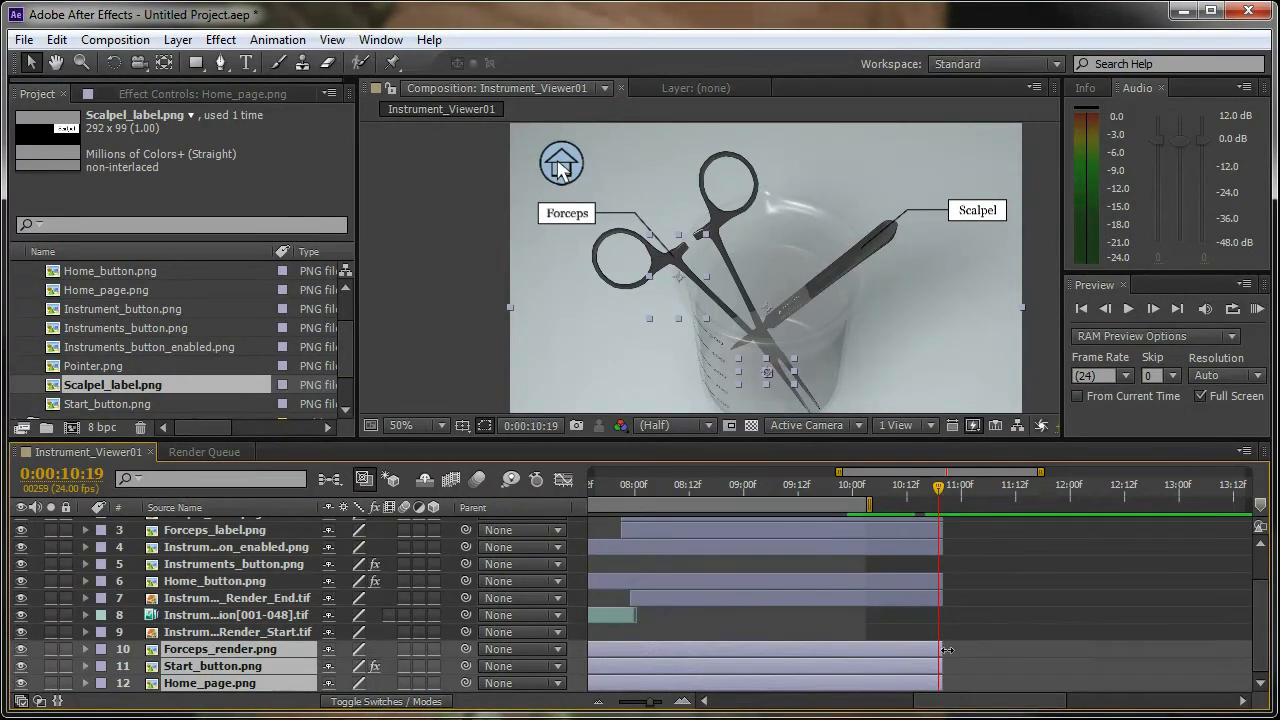
drag(943, 652, 1091, 643)
Trim the ends of Forceps_render.png, Start_button.png and Home_page.png to 0:00:11:17.
drag(940, 490, 997, 505)
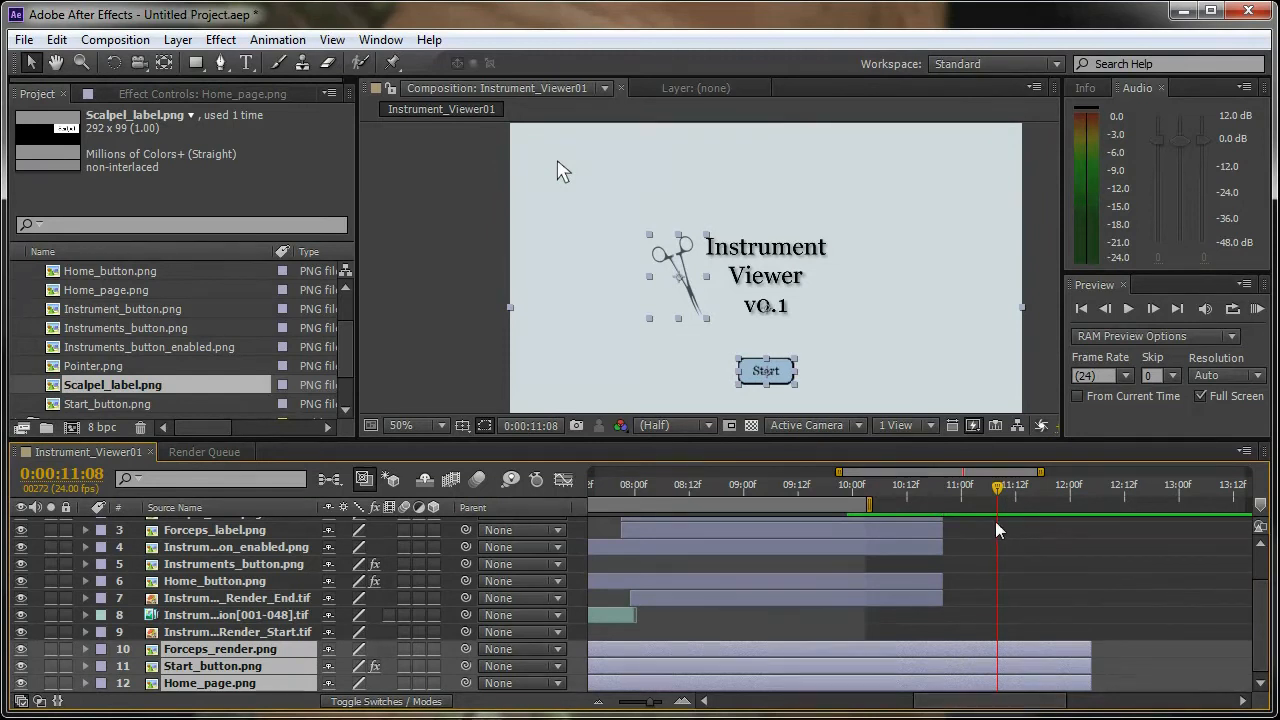
drag(995, 710, 706, 708)
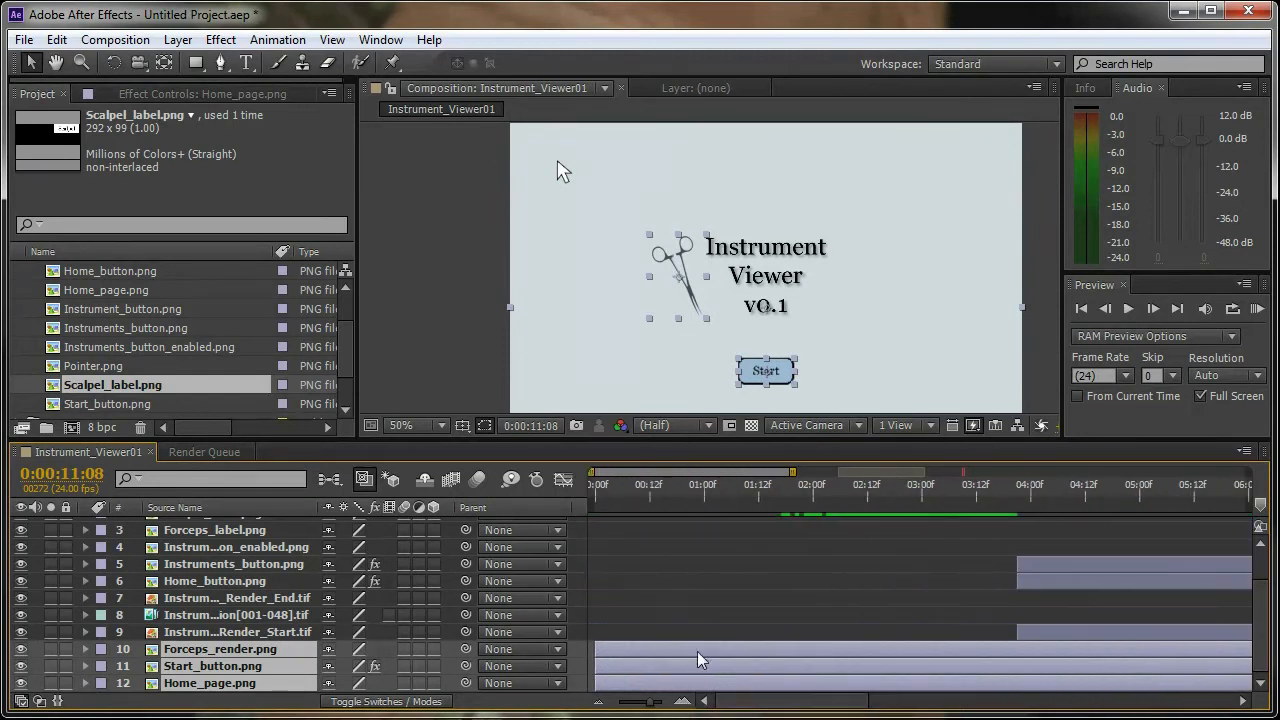
drag(890, 705, 957, 704)
scroll(1266, 623, up, 2)
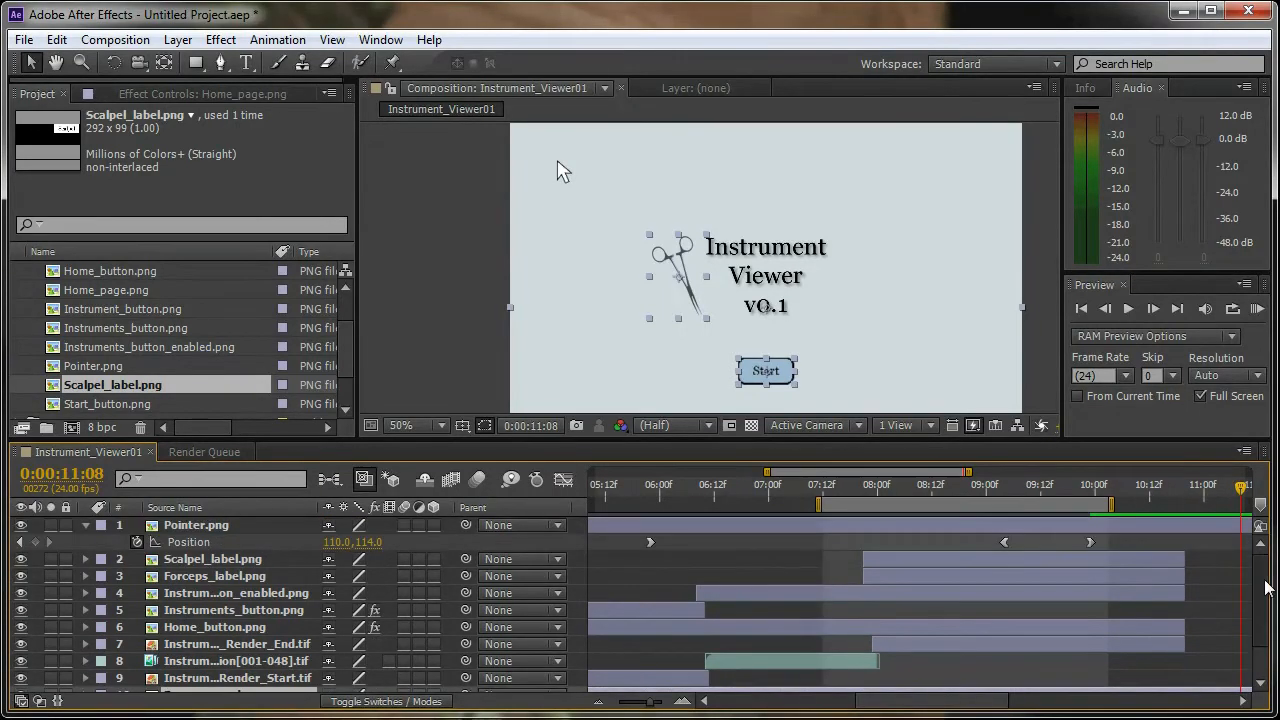
drag(876, 284, 837, 260)
drag(995, 690, 1052, 688)
scroll(1264, 590, down, 2)
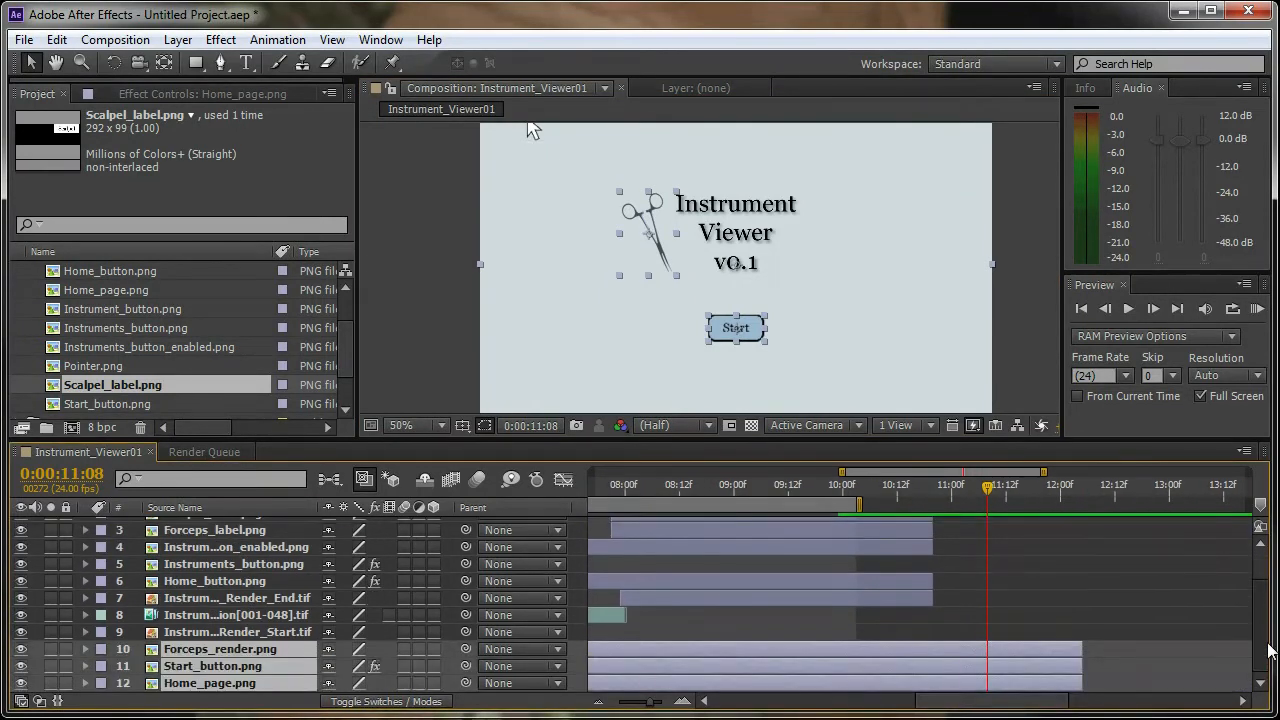
mouse_move(989, 495)
mouse_down()
mouse_move(800, 489)
mouse_move(1017, 501)
mouse_move(923, 512)
mouse_move(1026, 505)
mouse_move(1006, 497)
mouse_up()
key(alt+])
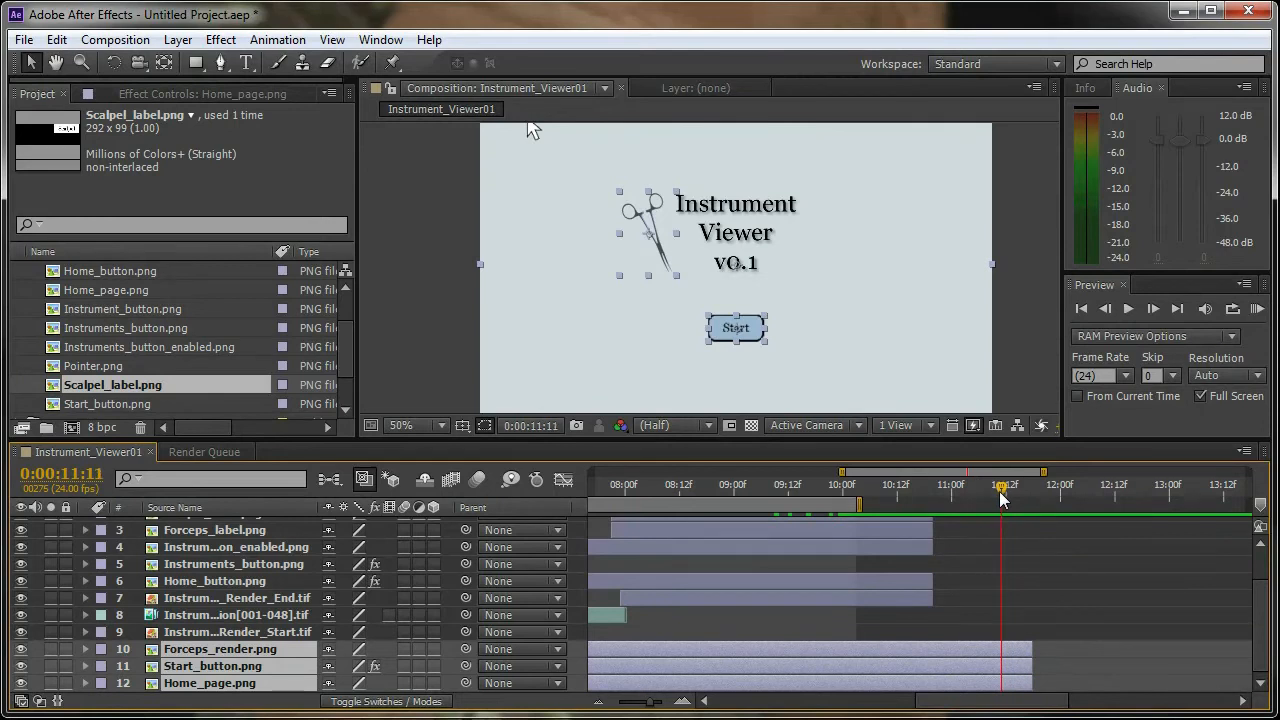
Fade out Forceps_render.png, Start_button.png and Home_page.png with Opacity keyframes of 100% at 0:00:11:11 and 0% at 0:00:11:17.
key(t)
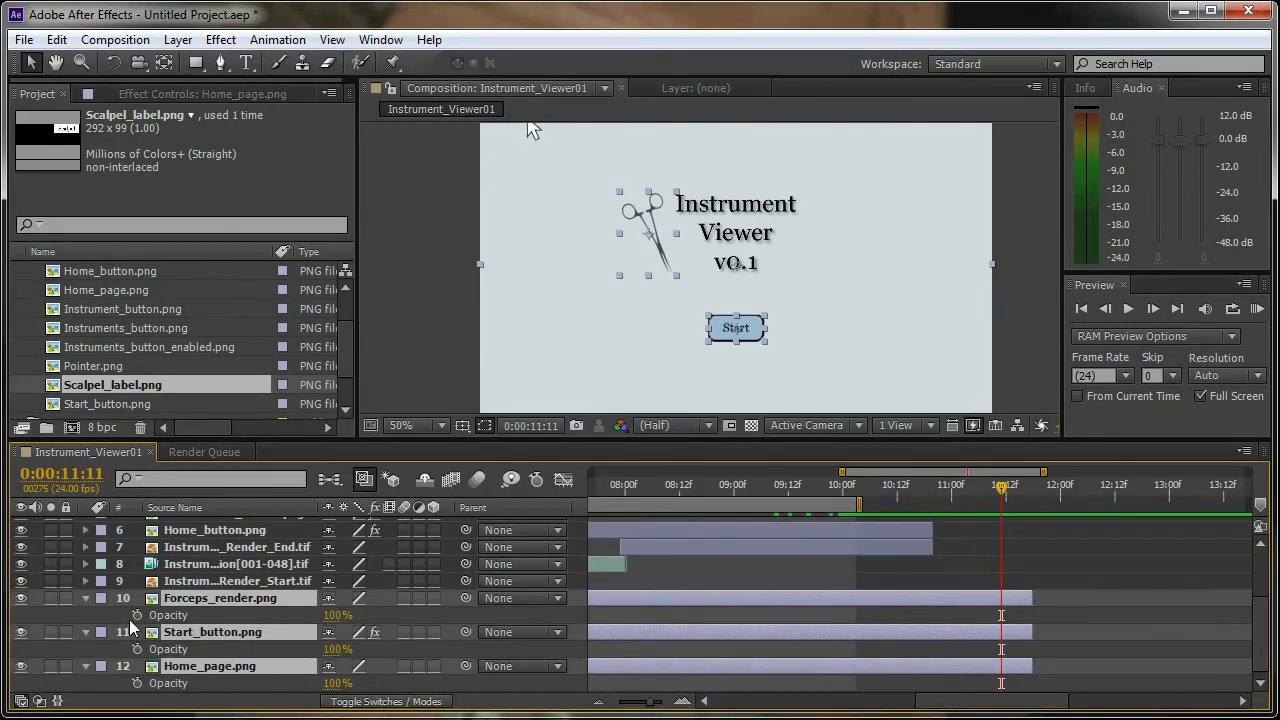
key(alt+shift+t)
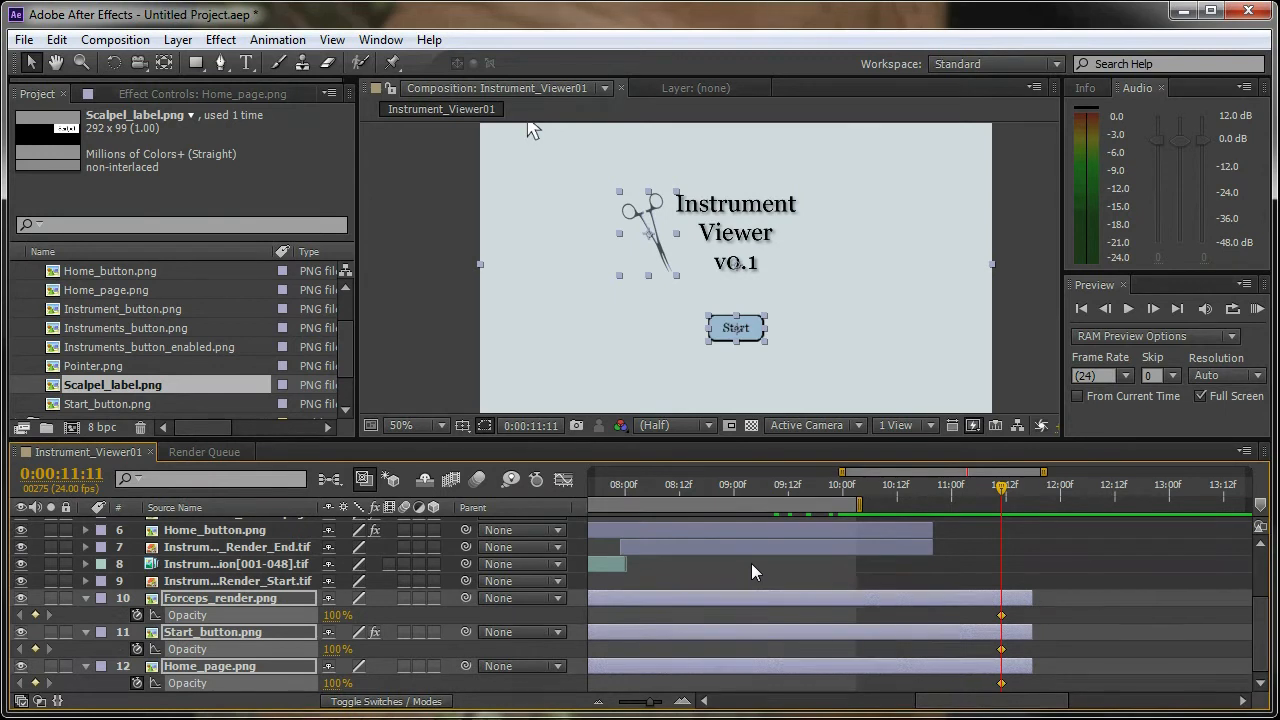
key(o)
drag(336, 615, 230, 615)
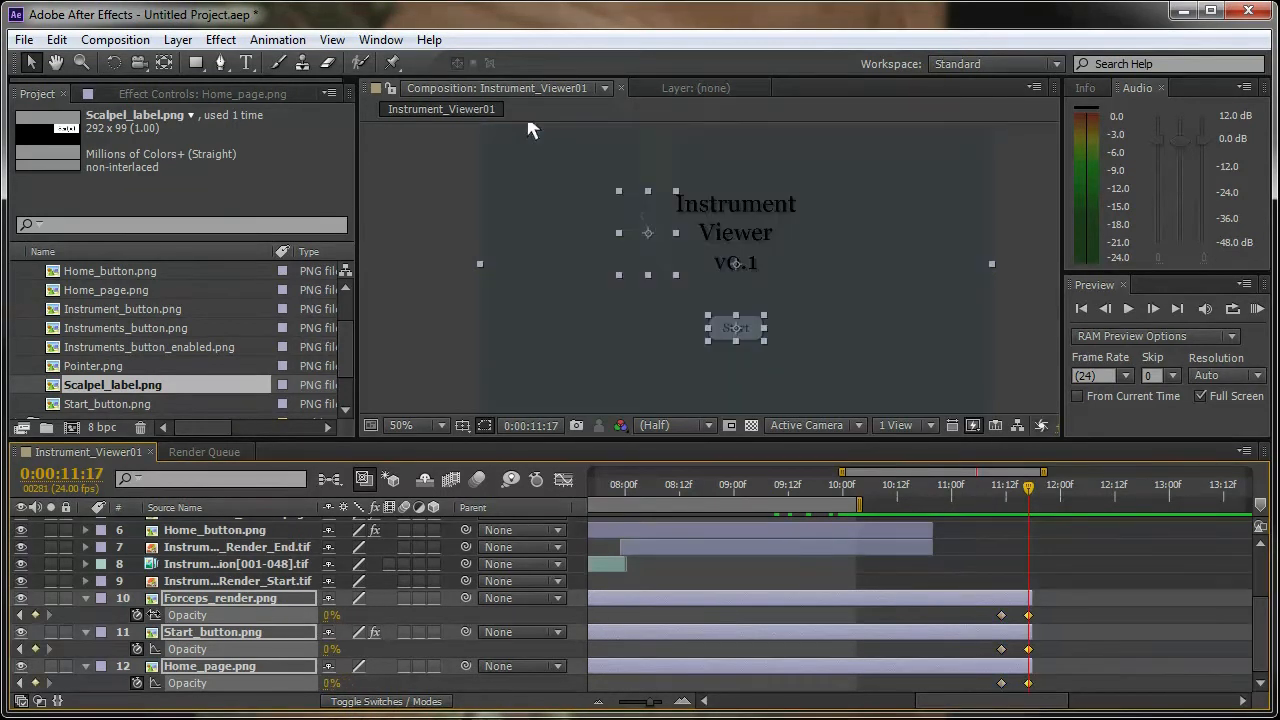
Move Start_button.png's last Opacity keyframe about two frames earlier so it fades out before the page.
drag(1032, 488, 1024, 521)
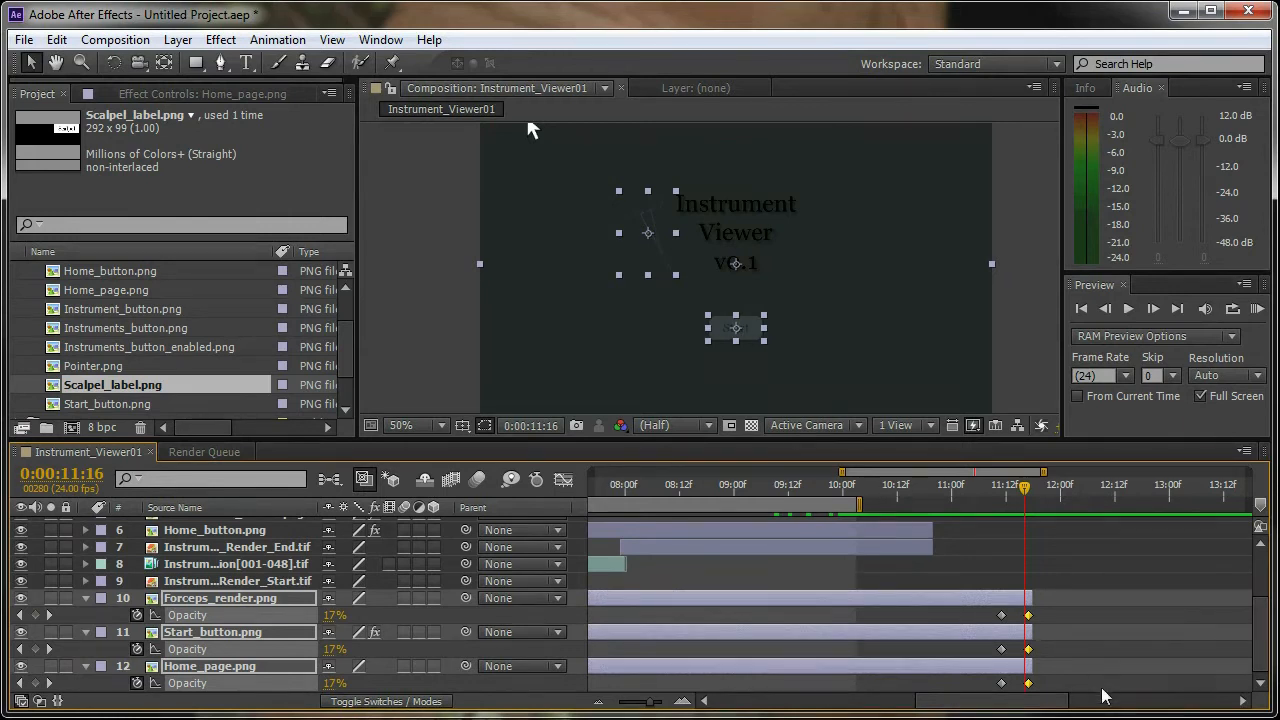
drag(1028, 650, 1020, 650)
click(1052, 650)
drag(1024, 492, 910, 557)
Set the work area from the composition's start to about 0:00:11:20 and play a RAM preview of it.
drag(975, 702, 760, 702)
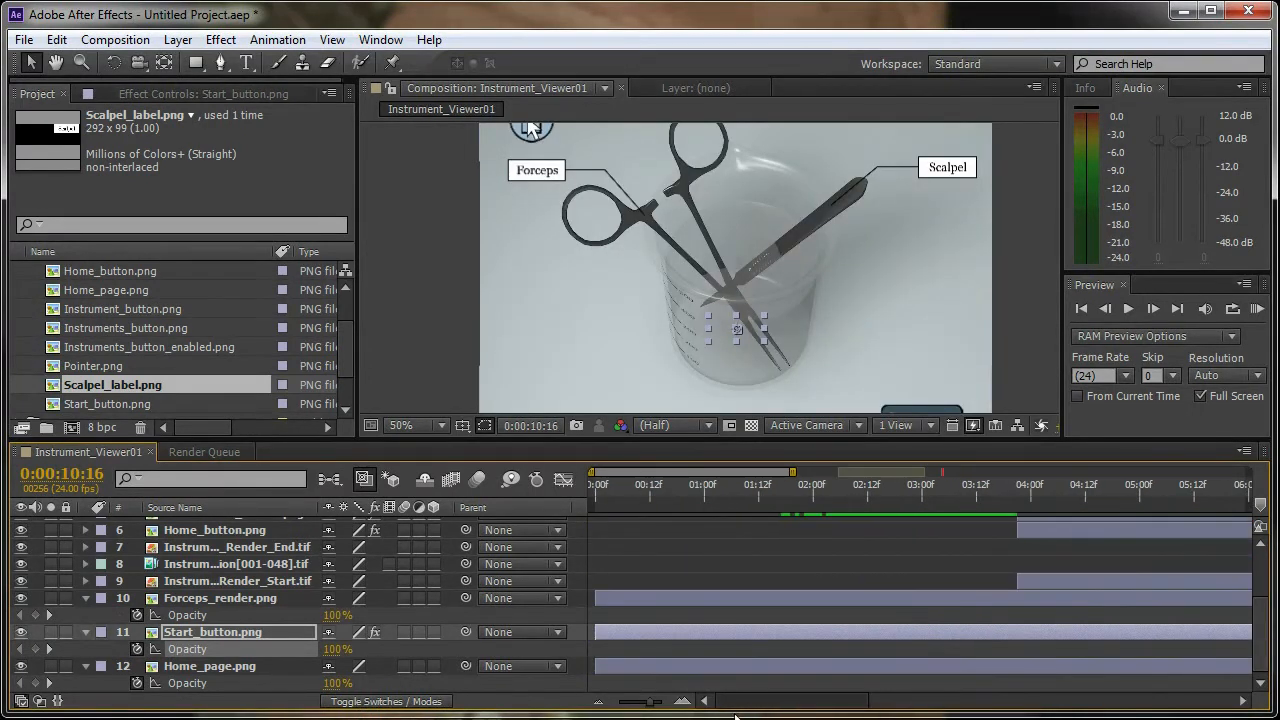
drag(851, 703, 1017, 647)
drag(994, 498, 1176, 509)
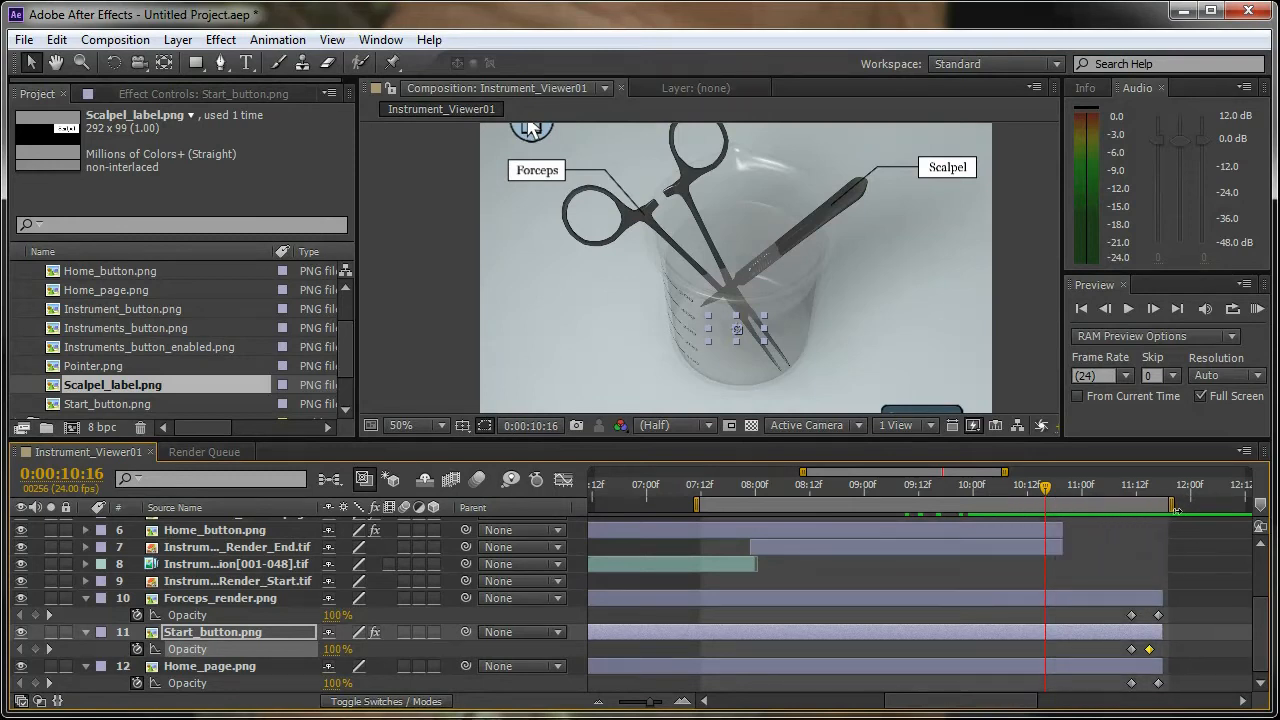
drag(698, 505, 439, 528)
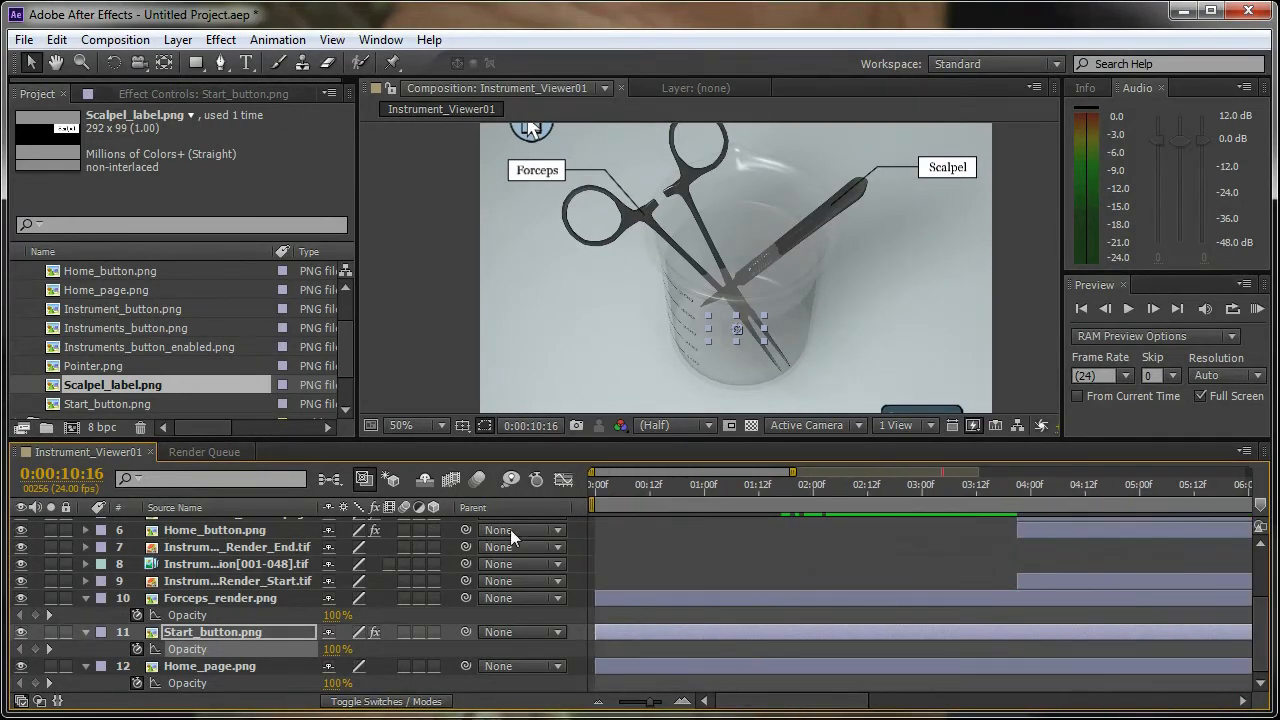
drag(846, 703, 874, 703)
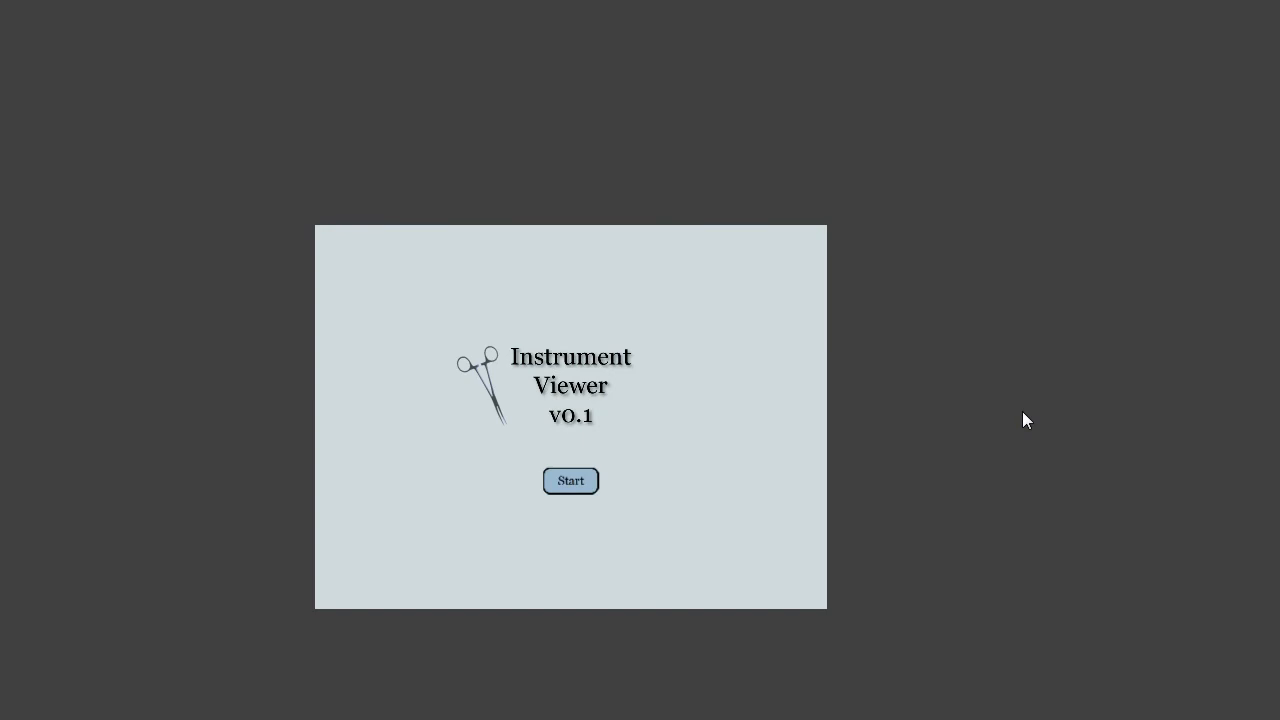
key(space)
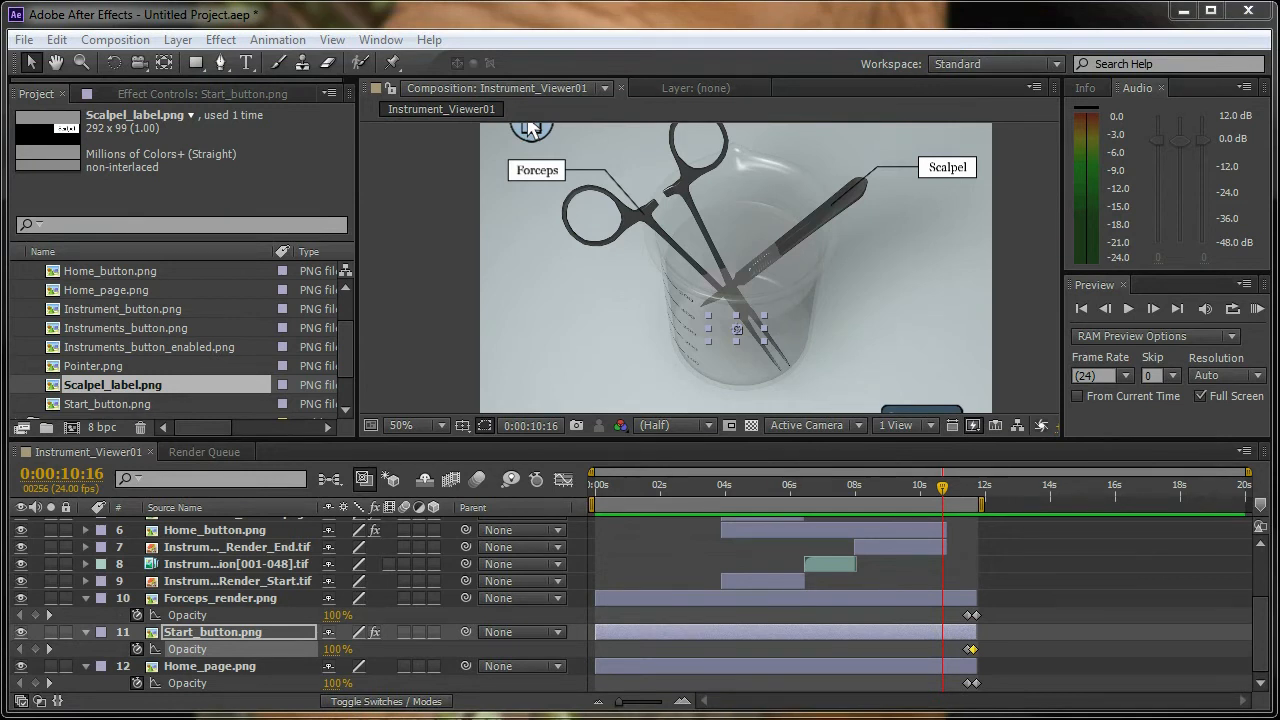
Collapse the properties of Forceps_render.png, Start_button.png and Home_page.png in the timeline.
click(84, 598)
click(85, 632)
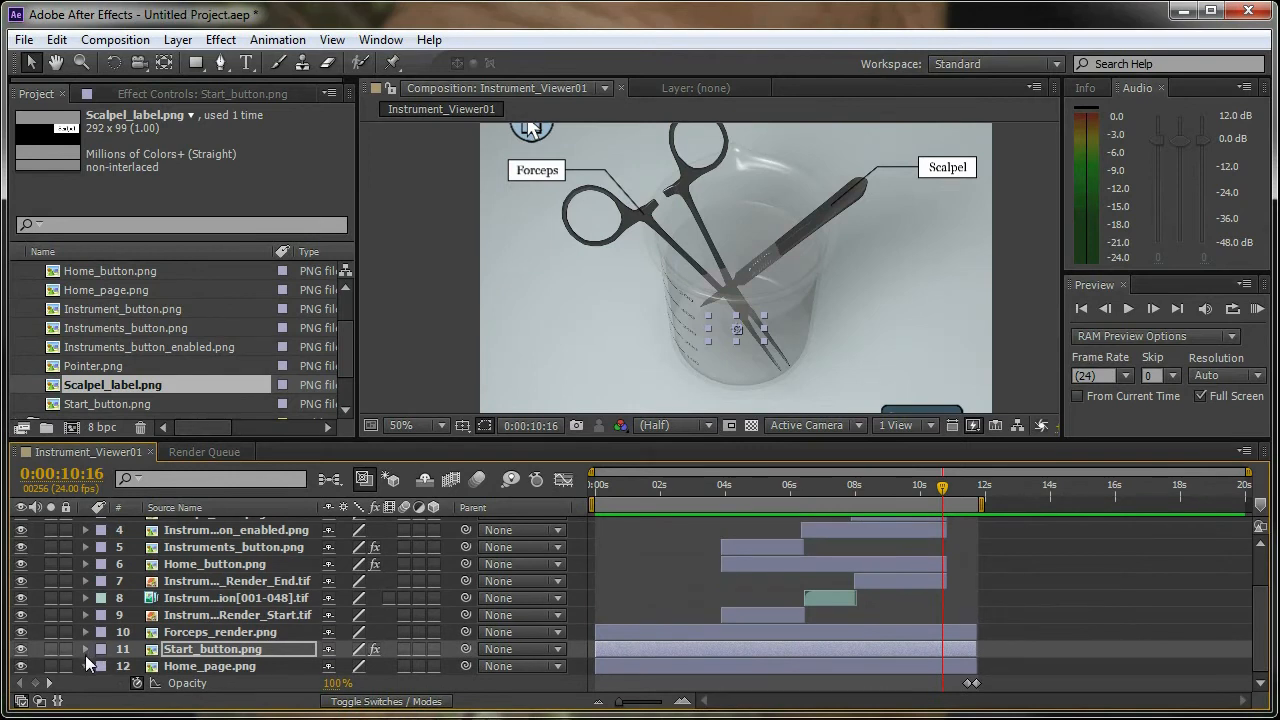
click(85, 666)
drag(1260, 600, 1266, 637)
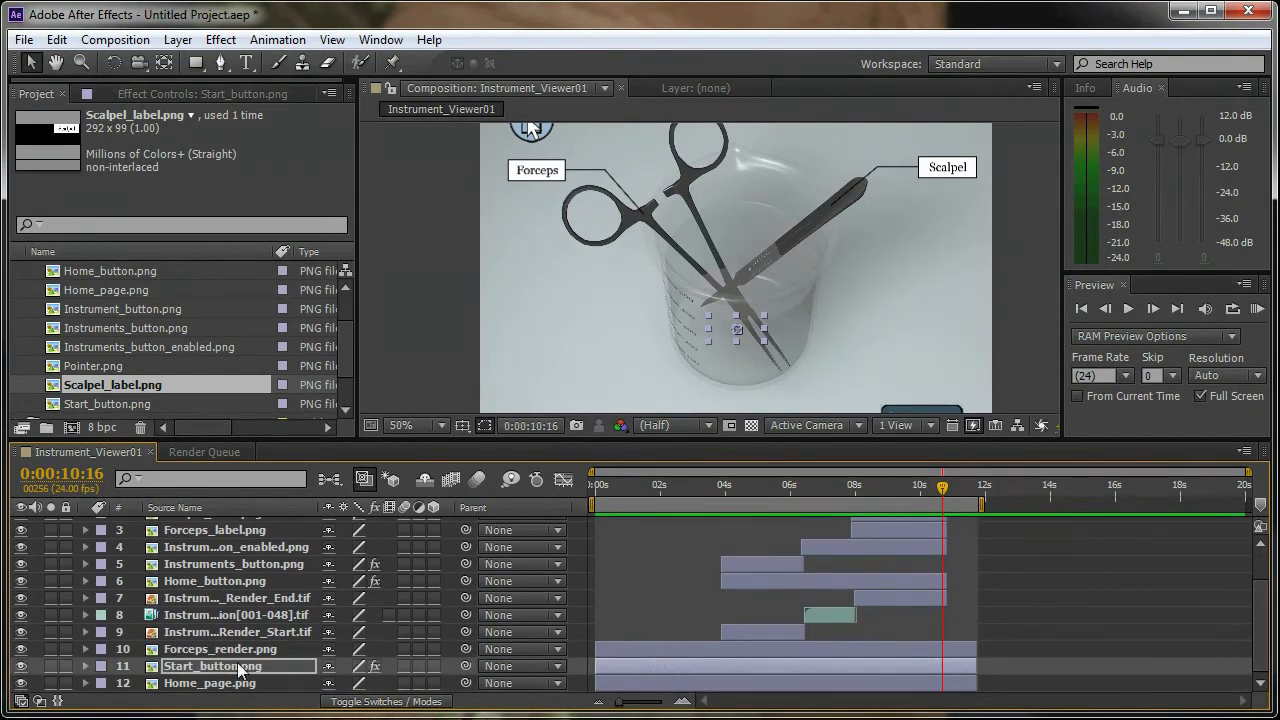
Reveal Start_button.png's transform keyframes and go to 0:00:03:12, the start of its press animation.
drag(943, 489, 660, 500)
drag(620, 702, 649, 702)
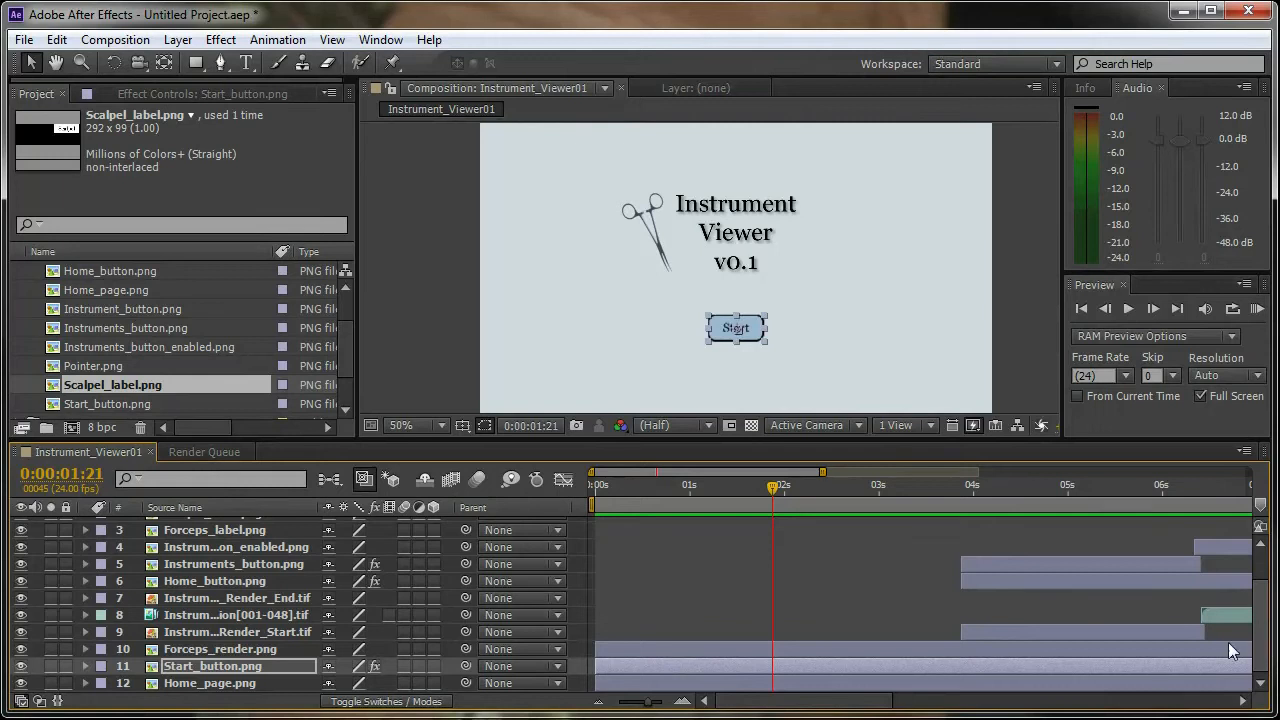
drag(772, 498, 664, 505)
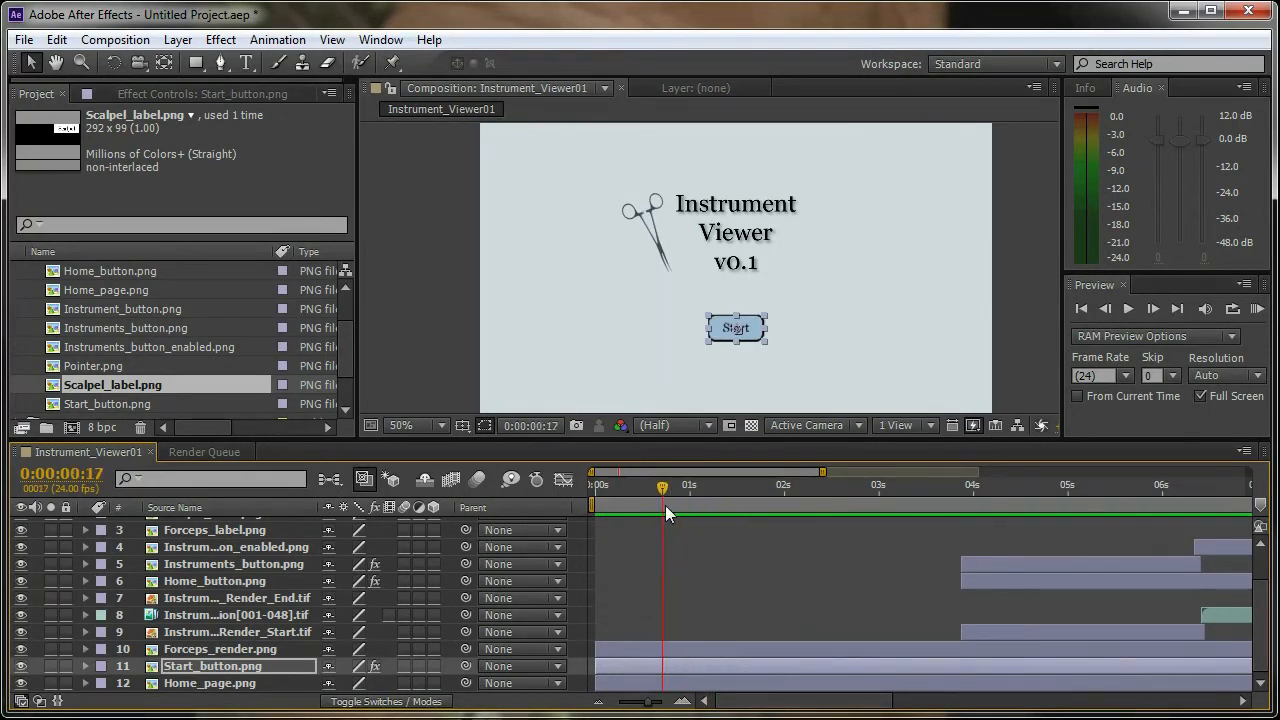
click(85, 666)
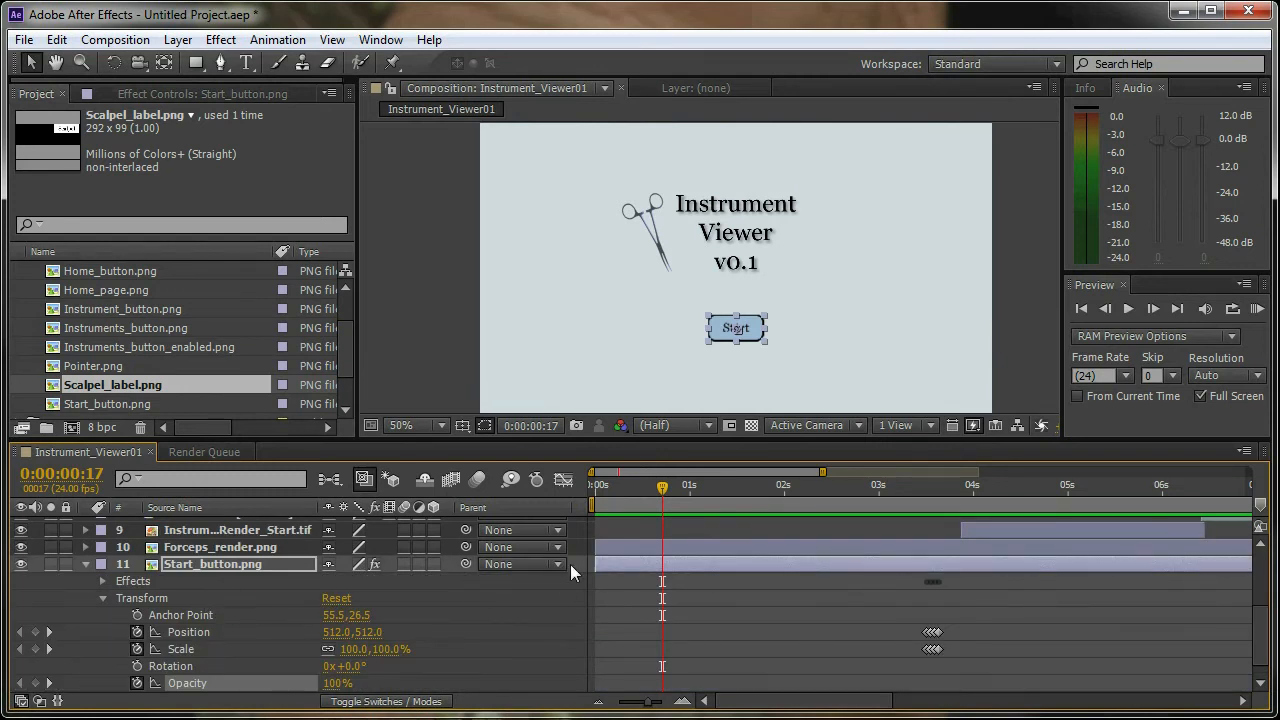
drag(675, 489, 930, 499)
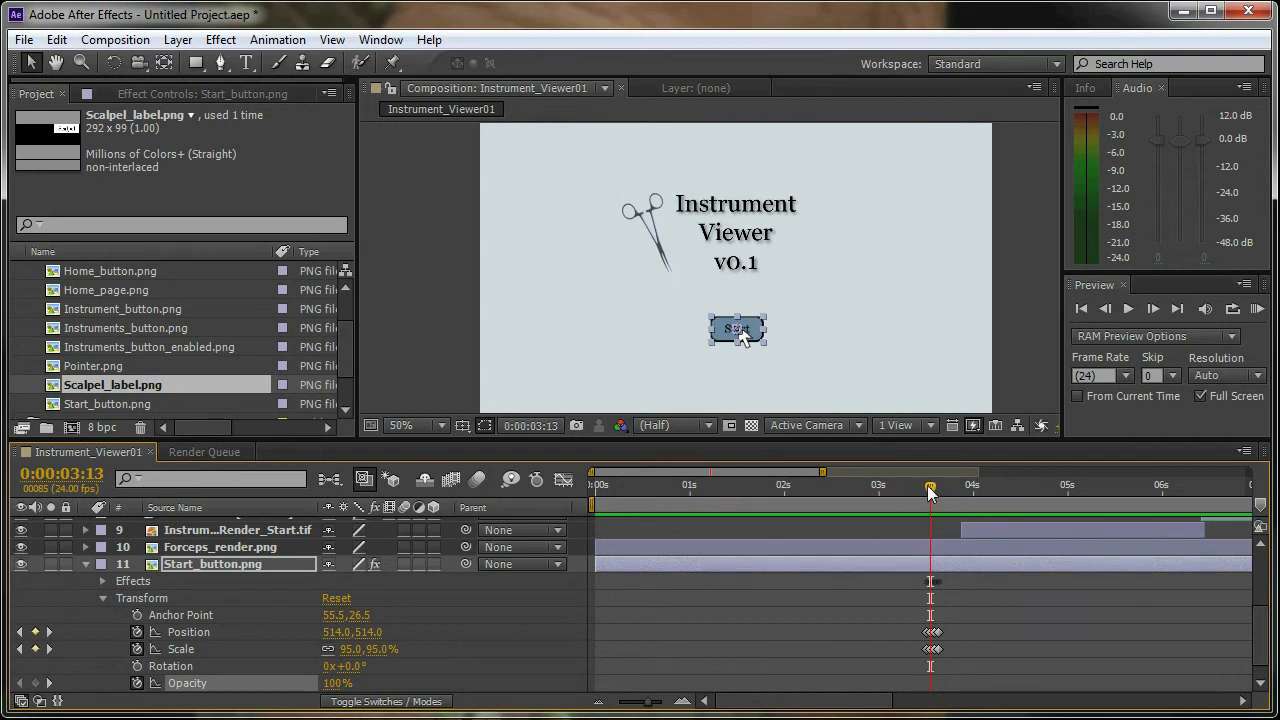
drag(931, 488, 927, 488)
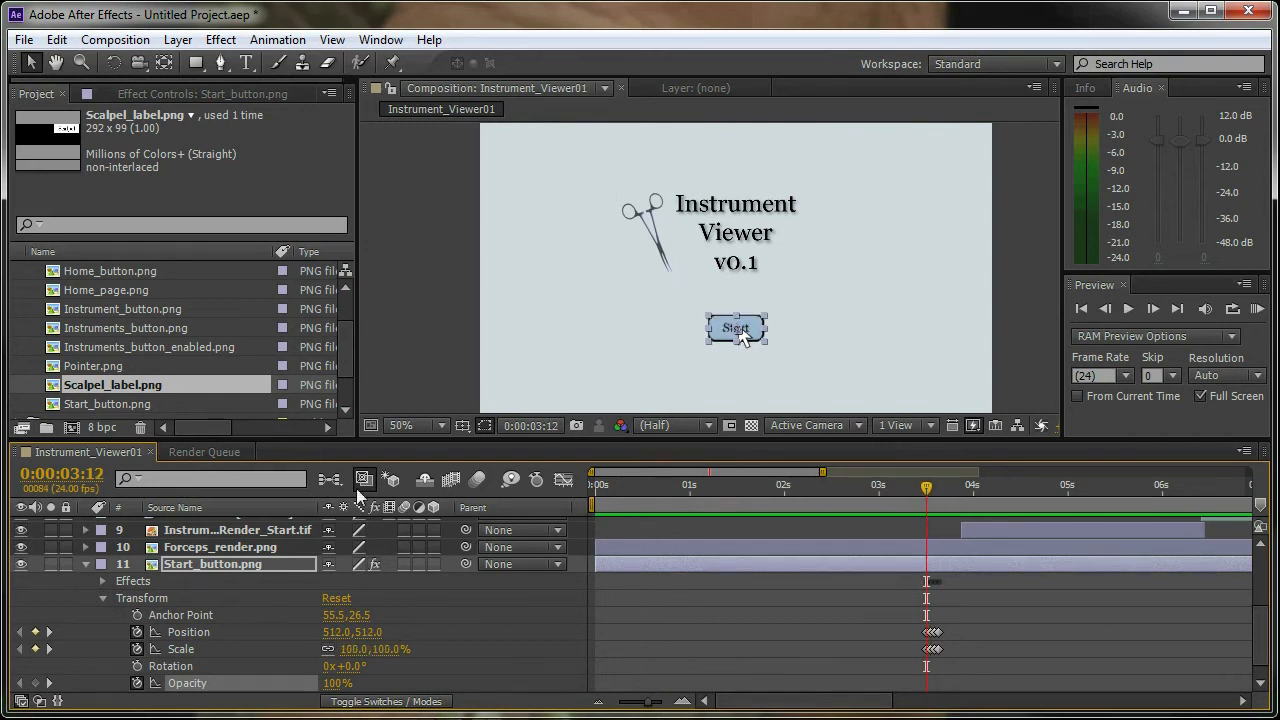
Add 48610_nirmatara_click2_short.wav from the project's Audio folder to the composition, directly above Start_button.png.
drag(347, 345, 347, 322)
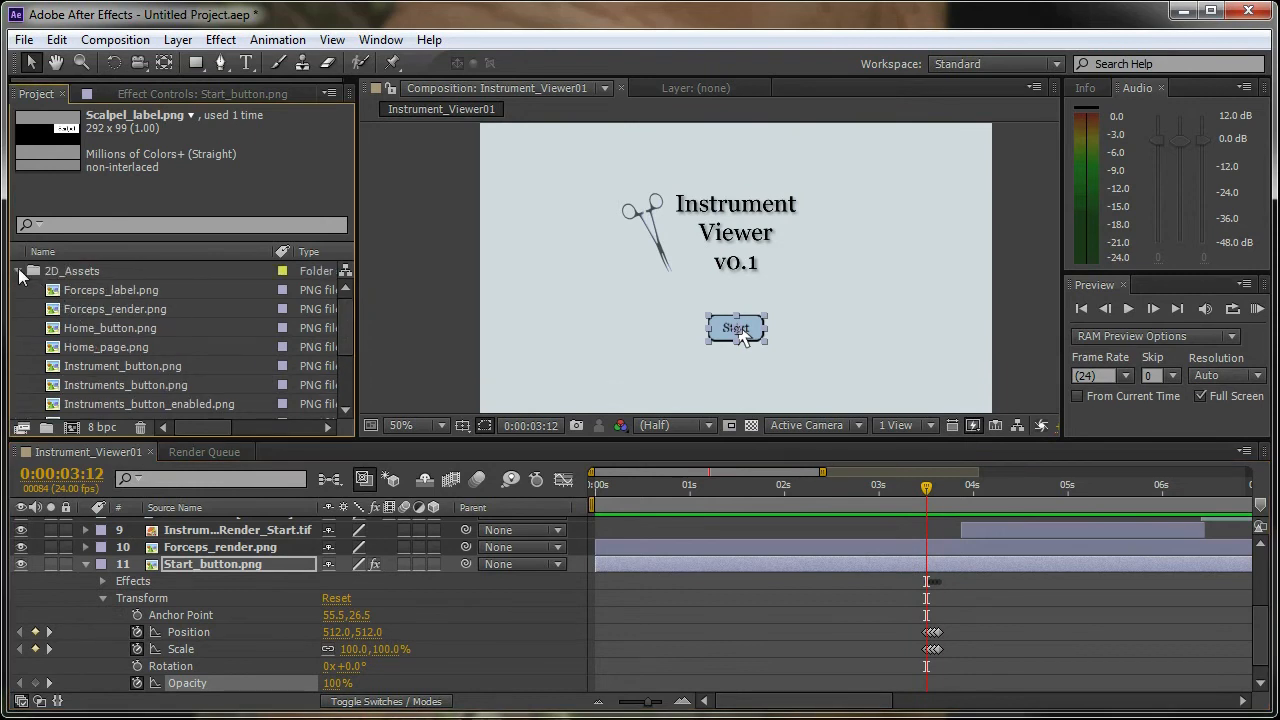
click(19, 272)
click(18, 309)
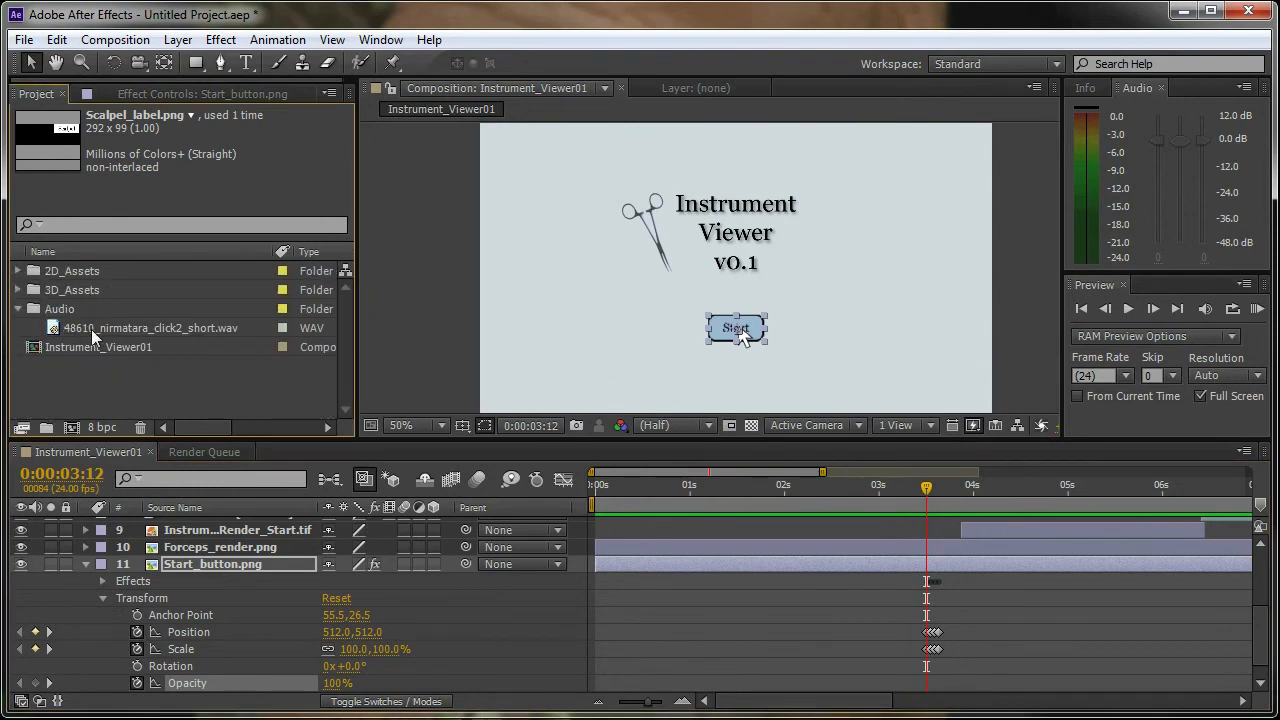
drag(103, 326, 236, 579)
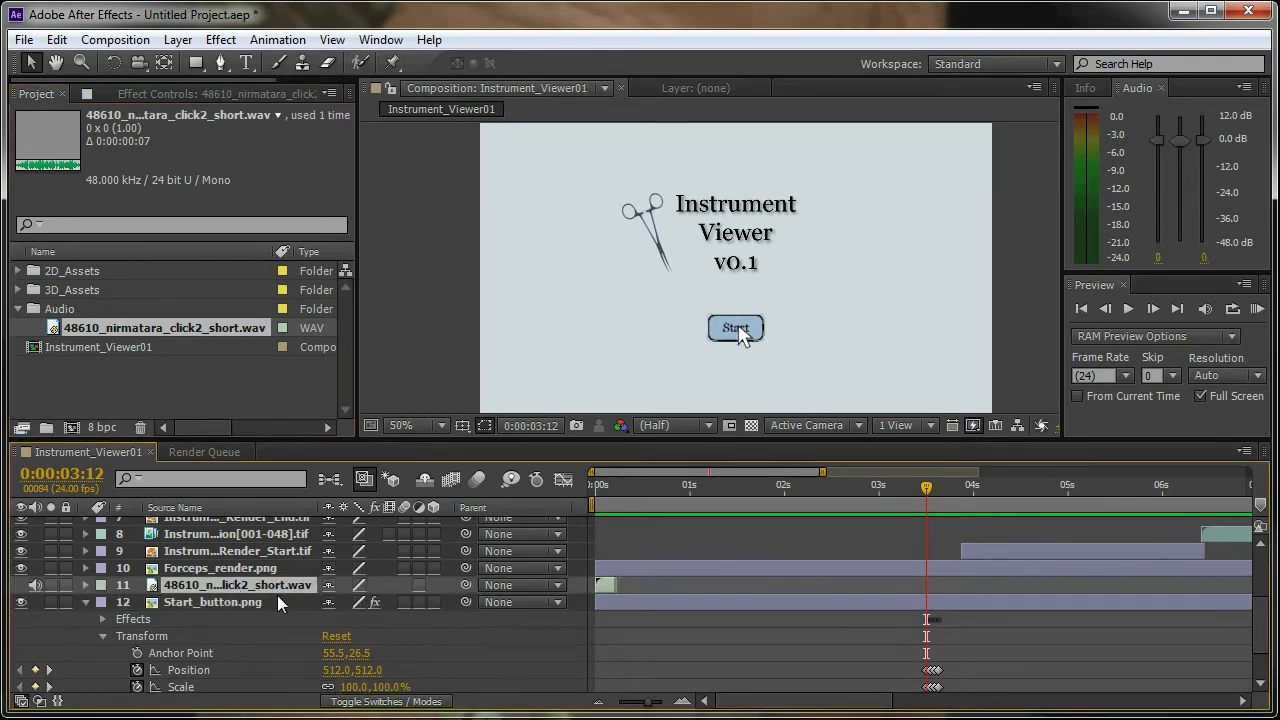
Shorten the work area to just past the click sound at the composition's start and play a RAM preview of it.
drag(622, 482, 595, 490)
key(space)
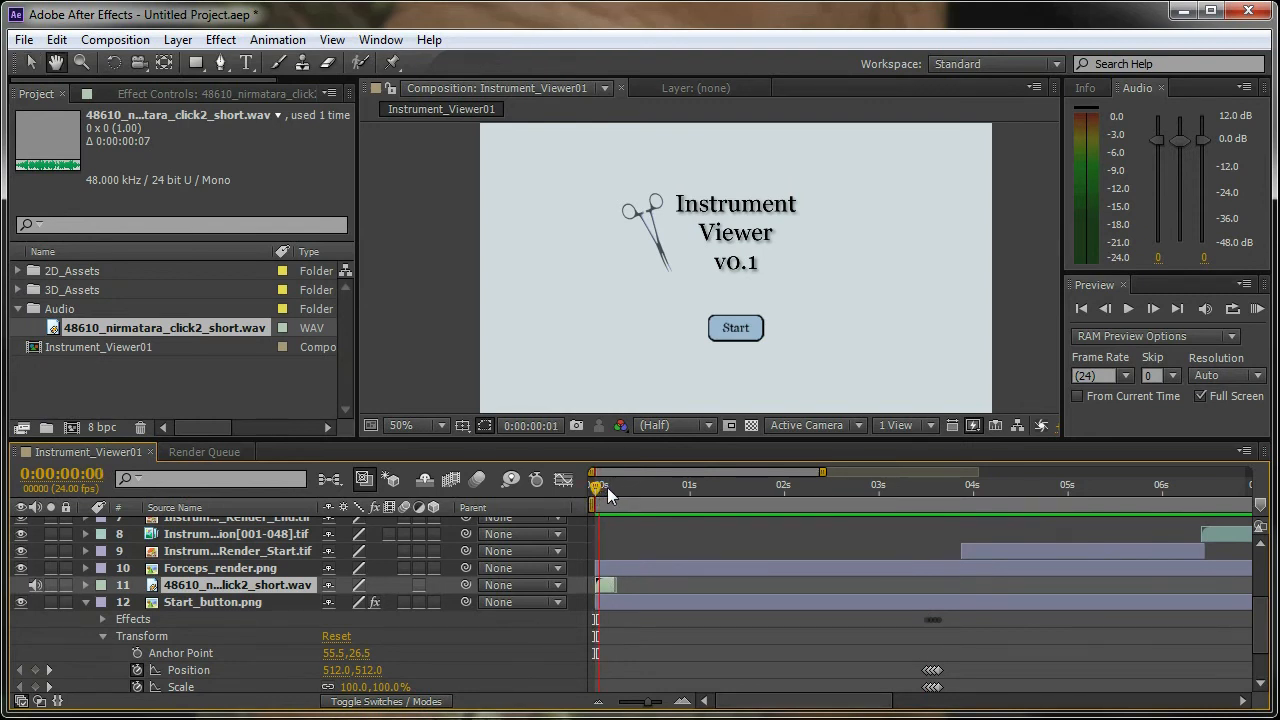
key(space)
drag(684, 492, 595, 497)
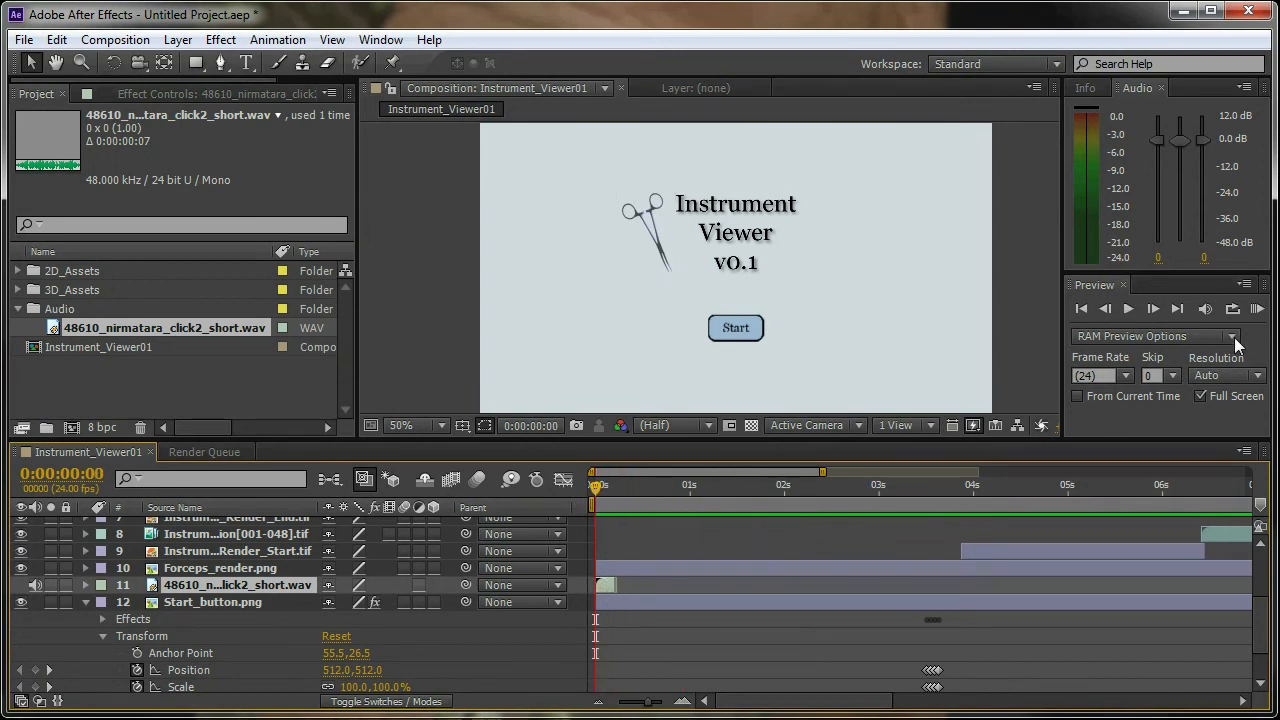
drag(893, 712, 1110, 716)
mouse_move(929, 512)
mouse_down()
mouse_move(602, 516)
mouse_move(632, 522)
mouse_up()
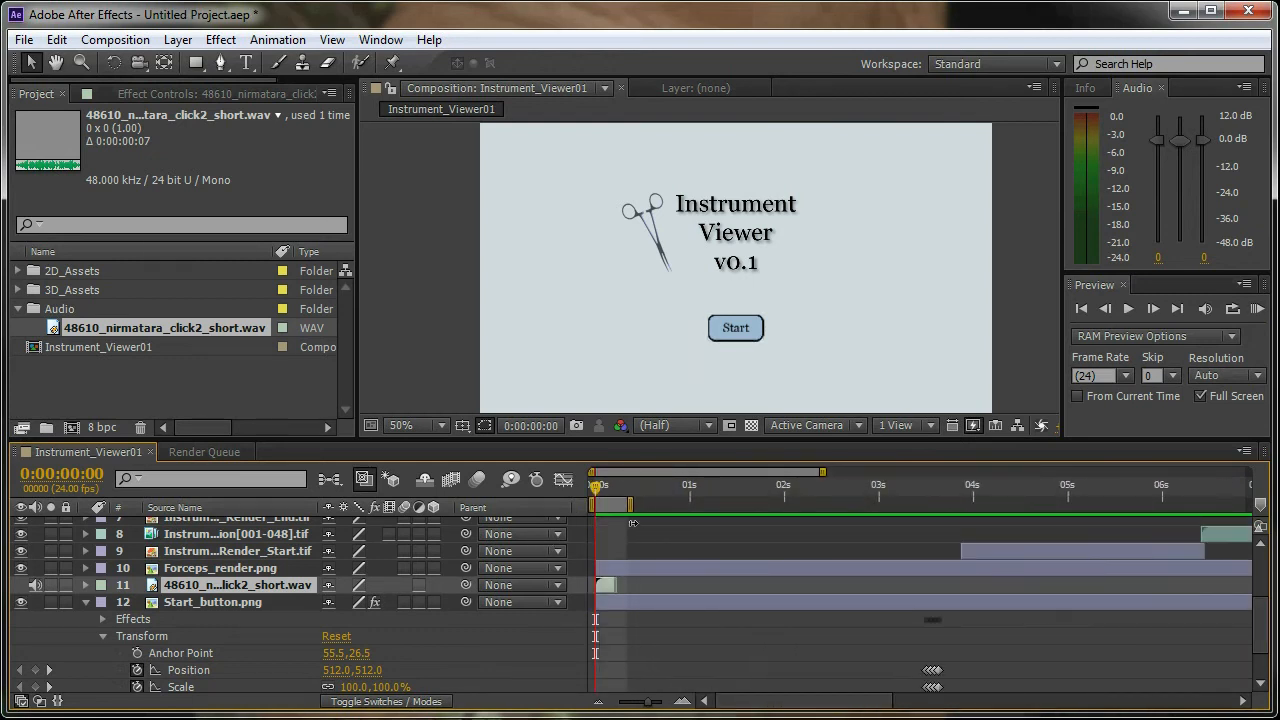
click(1256, 310)
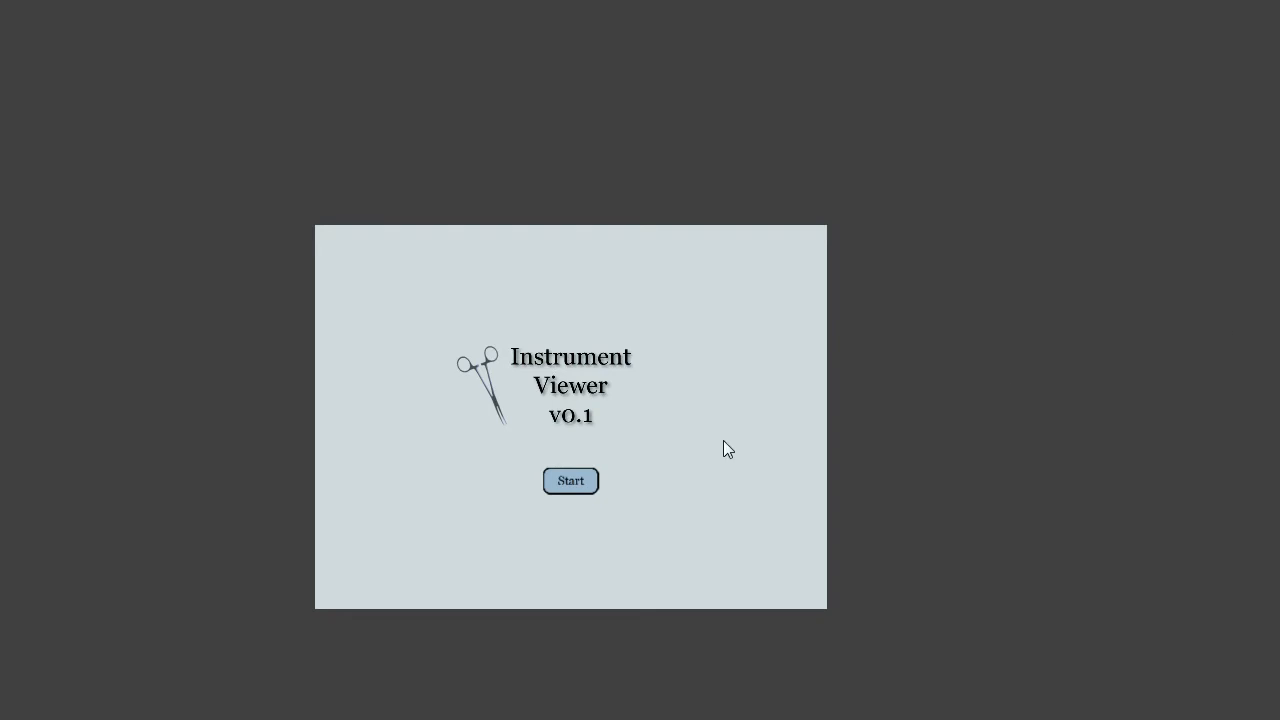
click(723, 440)
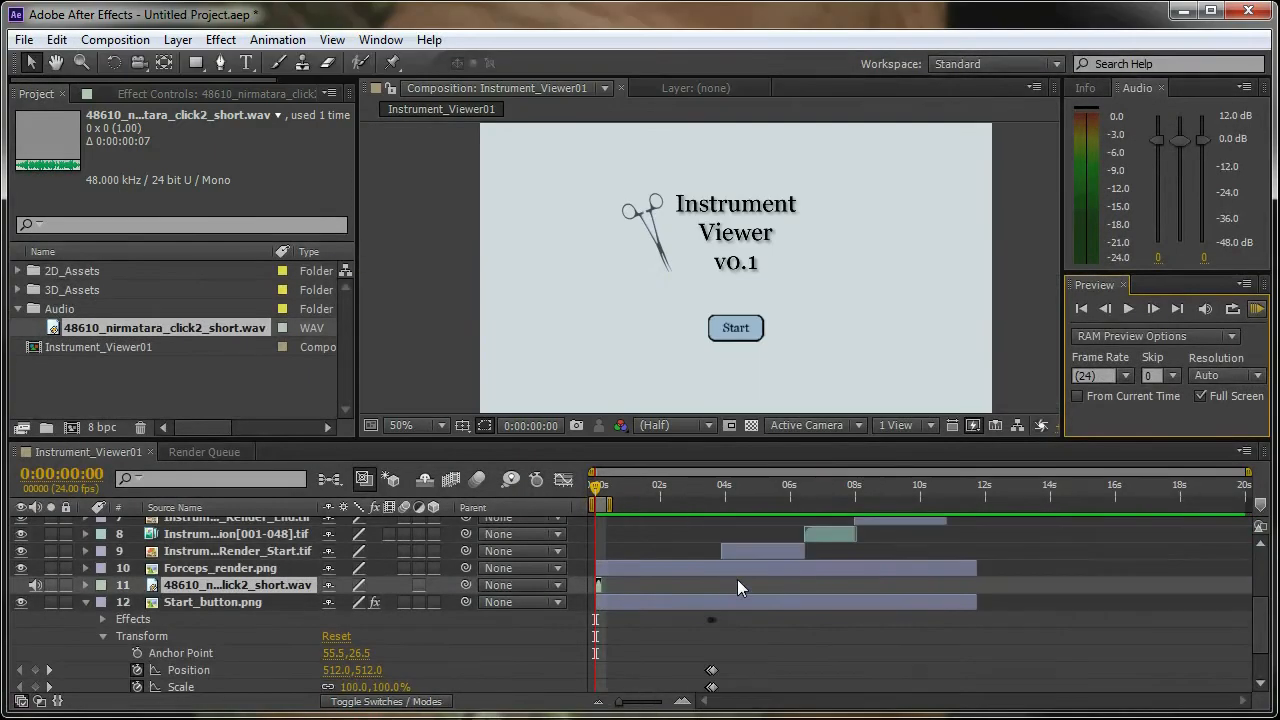
Examine the click sound layer's audio waveform over its first two frames.
drag(619, 703, 655, 702)
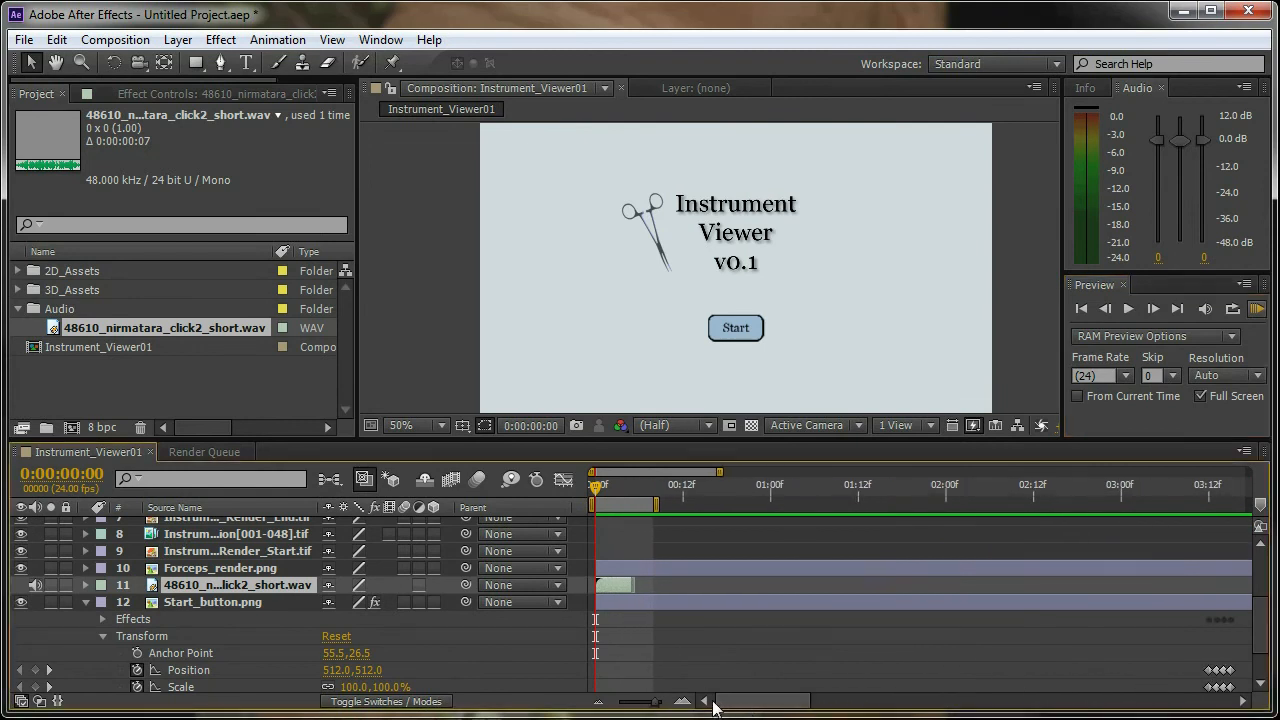
click(86, 585)
click(102, 602)
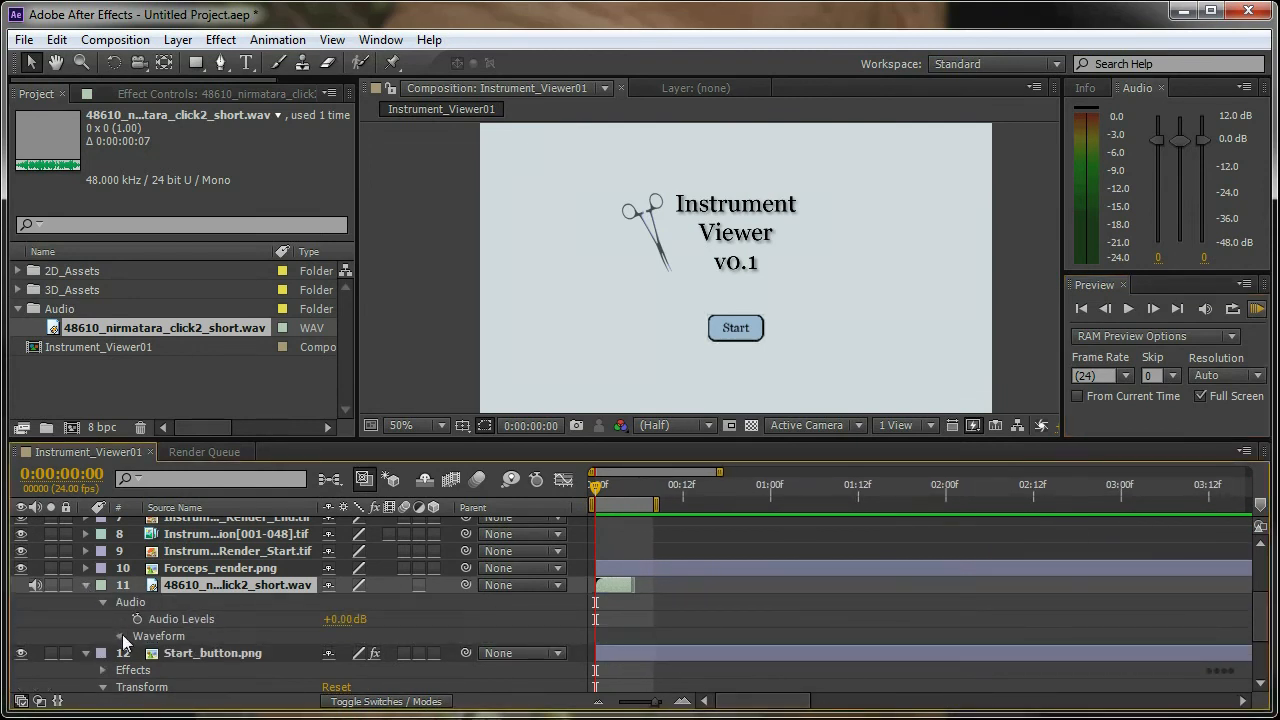
click(120, 636)
mouse_move(598, 488)
mouse_down()
mouse_move(617, 490)
mouse_move(605, 487)
mouse_up()
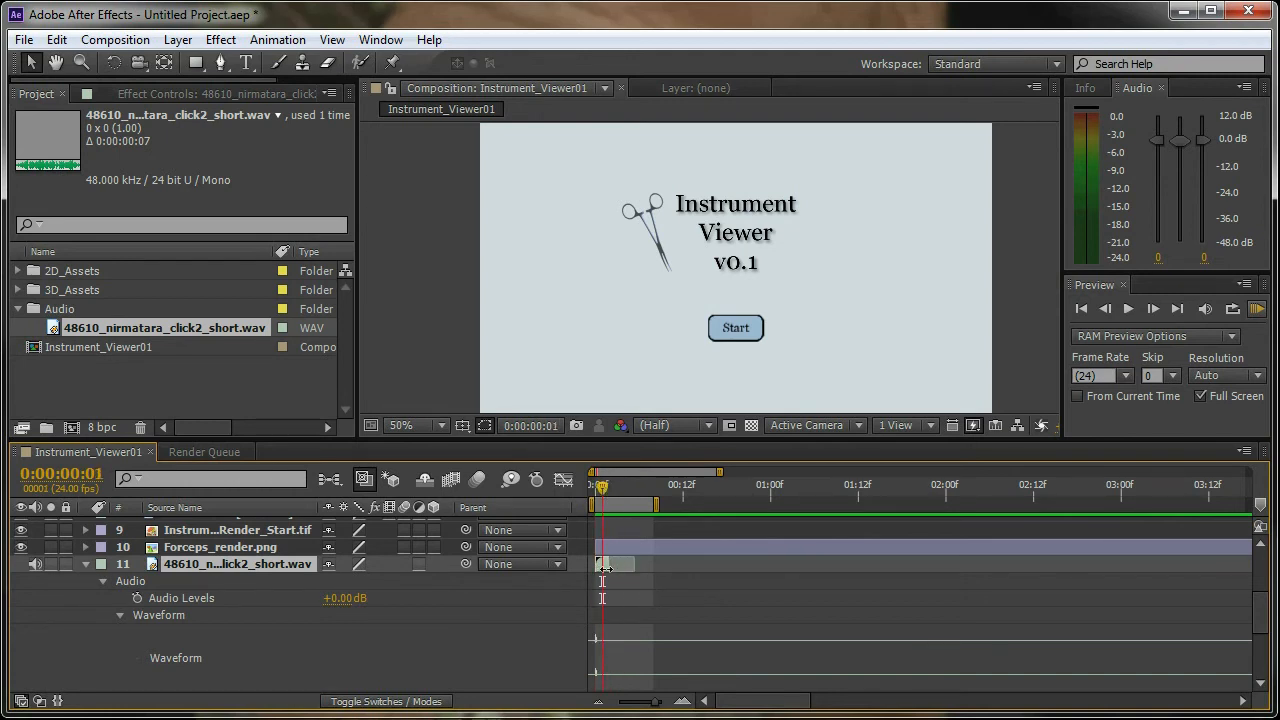
mouse_move(602, 489)
mouse_down()
mouse_move(586, 490)
mouse_move(604, 490)
mouse_up()
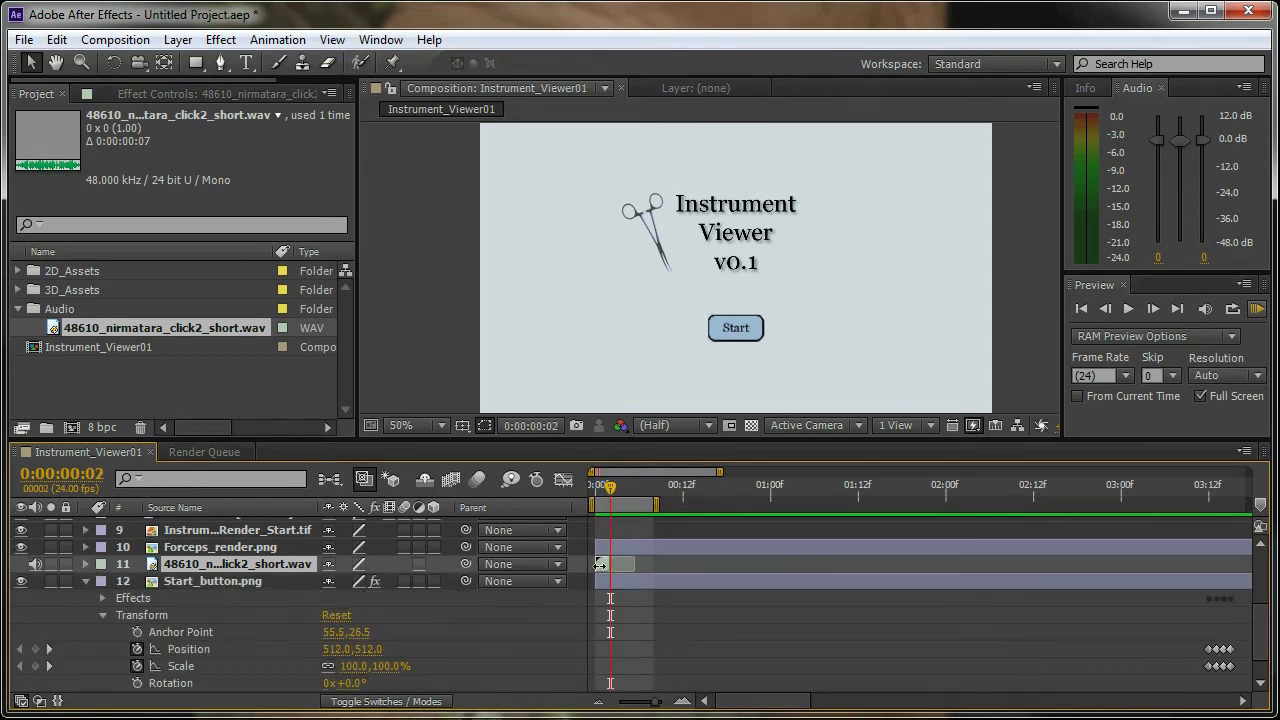
Move the click sound layer to about 0:00:03:12, at the Start button press, and RAM preview the work area shifted around it.
drag(601, 566, 872, 568)
drag(1108, 566, 1215, 567)
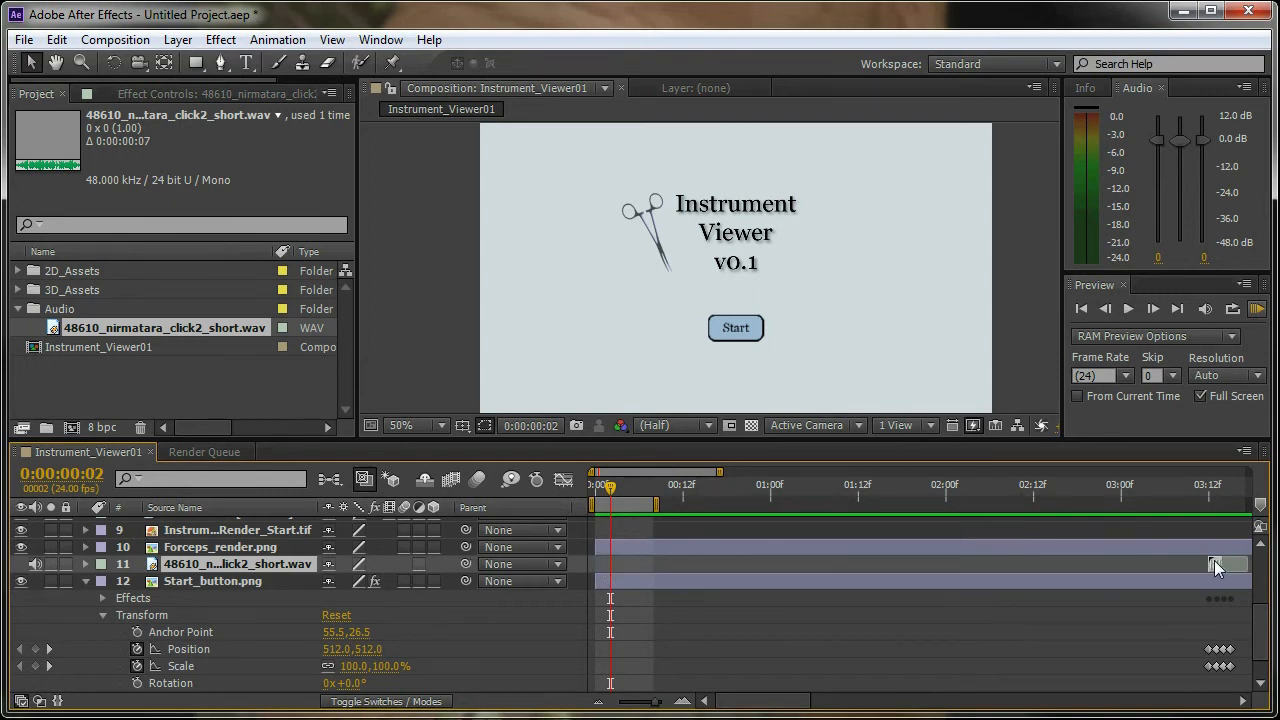
drag(624, 486, 1173, 502)
drag(624, 505, 1130, 505)
drag(760, 701, 810, 702)
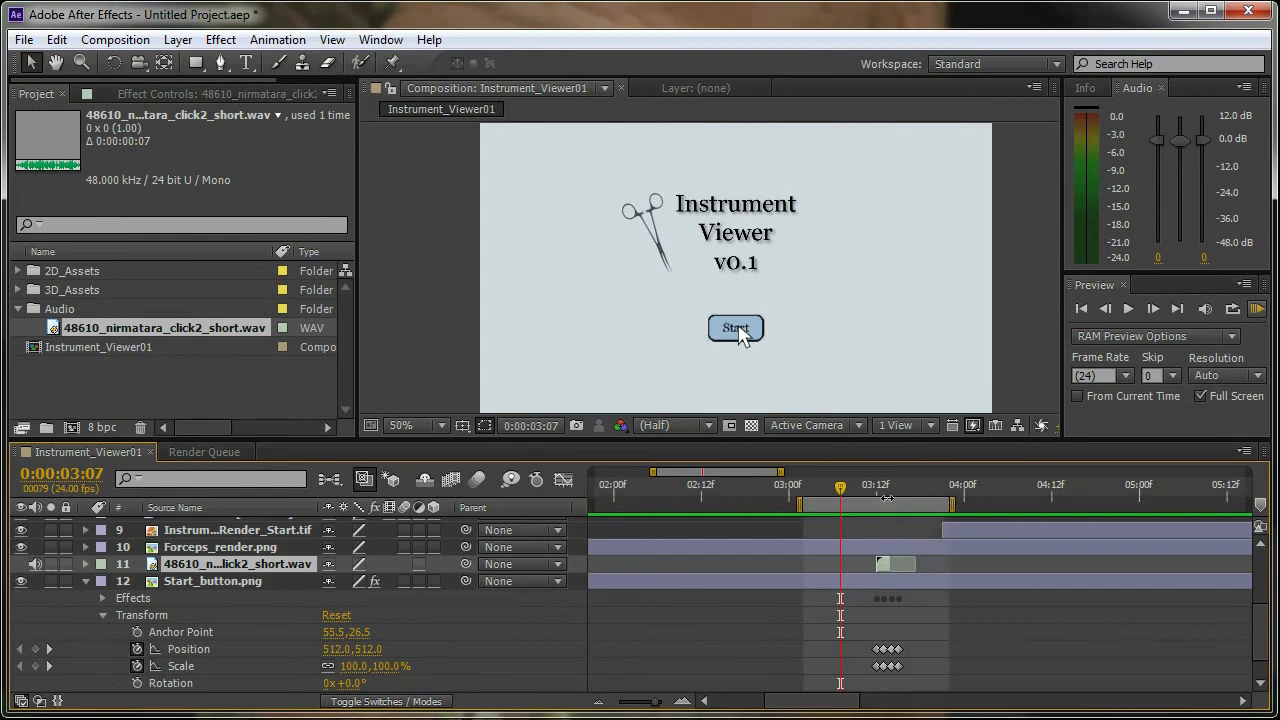
click(1258, 309)
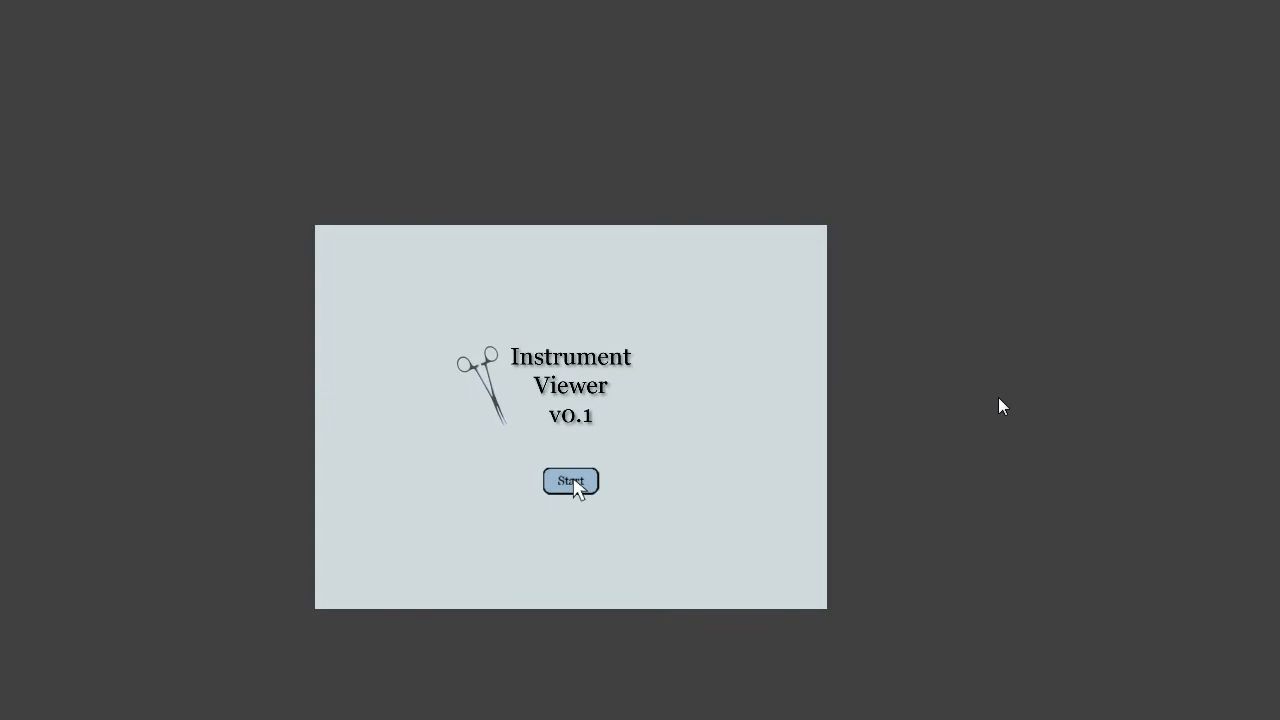
key(space)
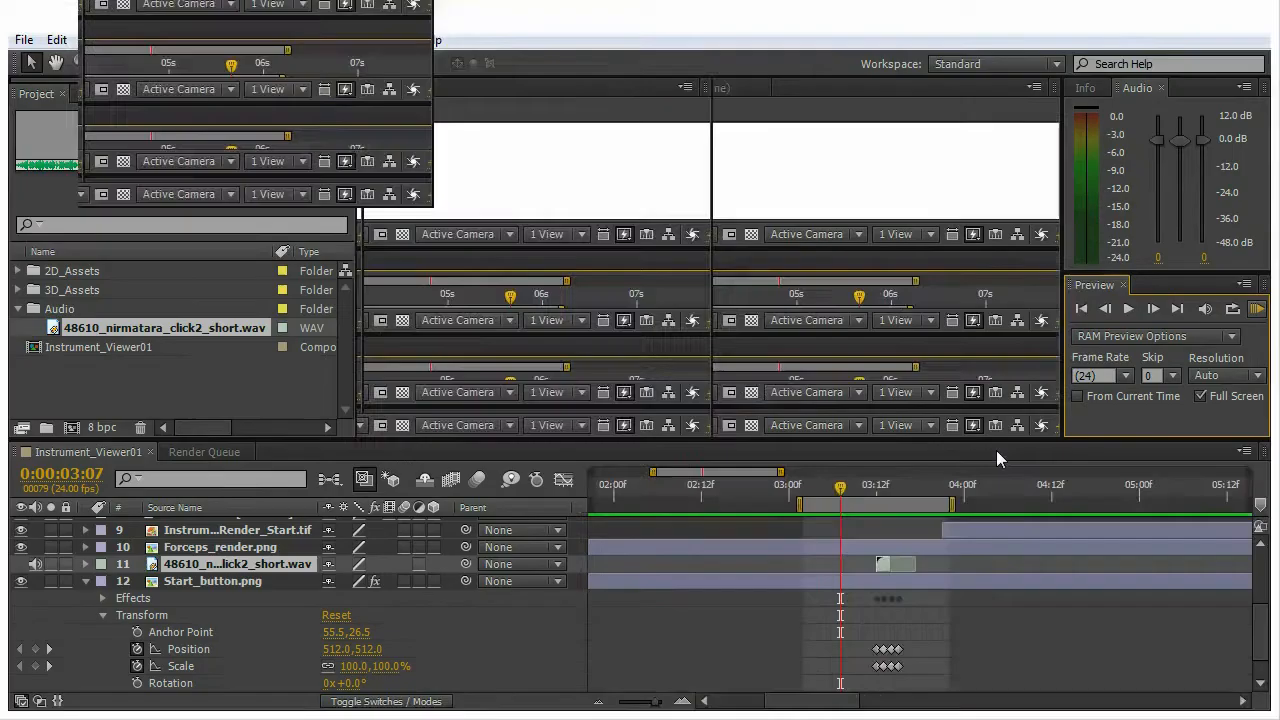
Collapse Start_button.png's properties and add a second click sound layer at 0:00:06:06 for the Instruments button press.
key(semicolon)
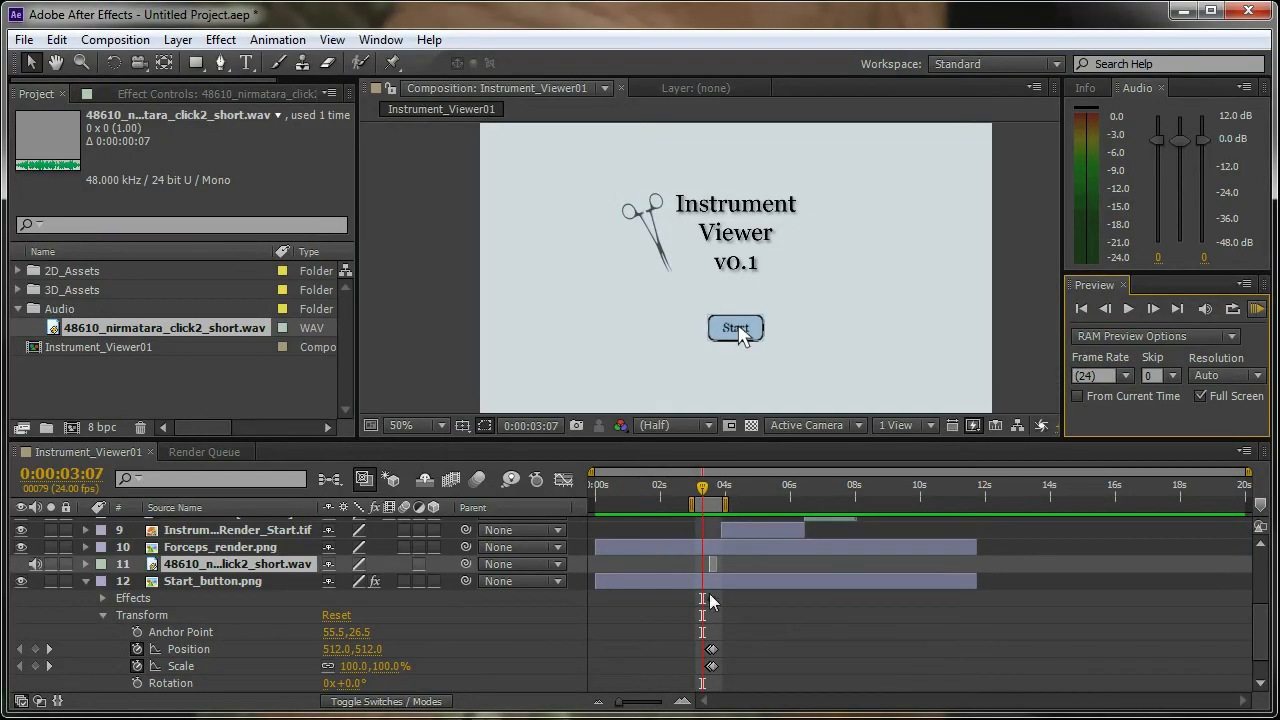
click(85, 582)
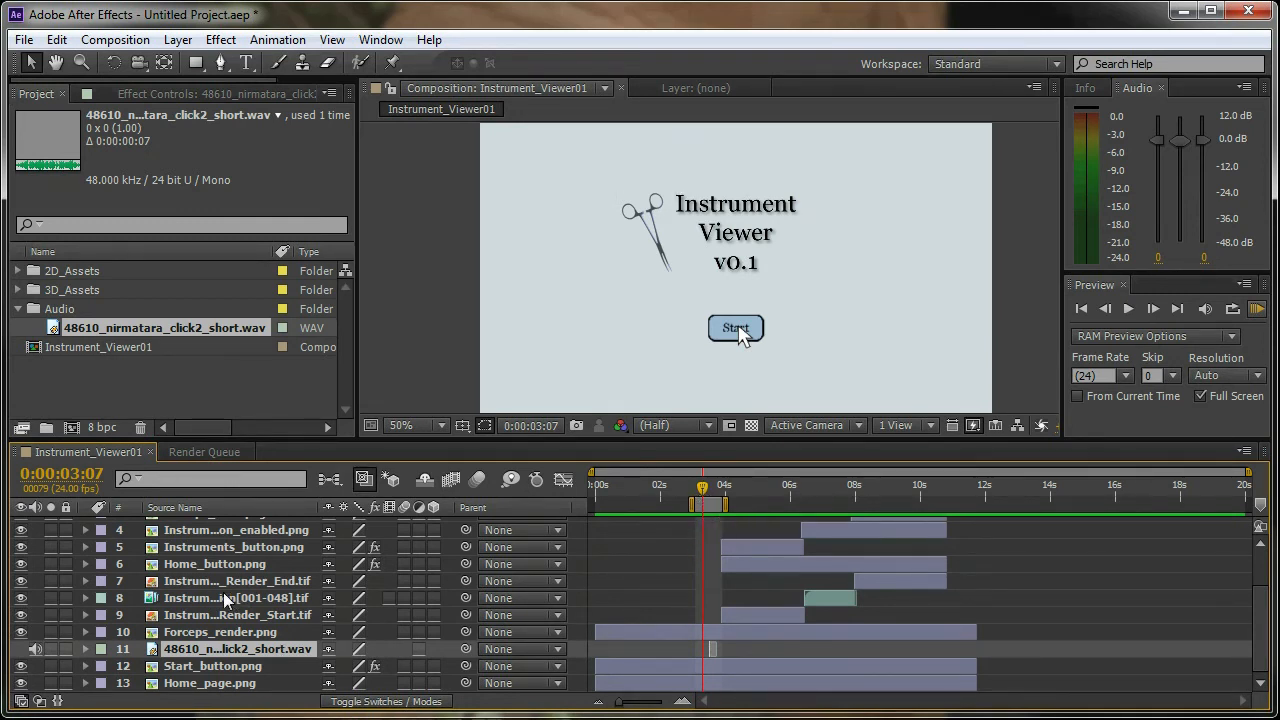
drag(703, 487, 801, 490)
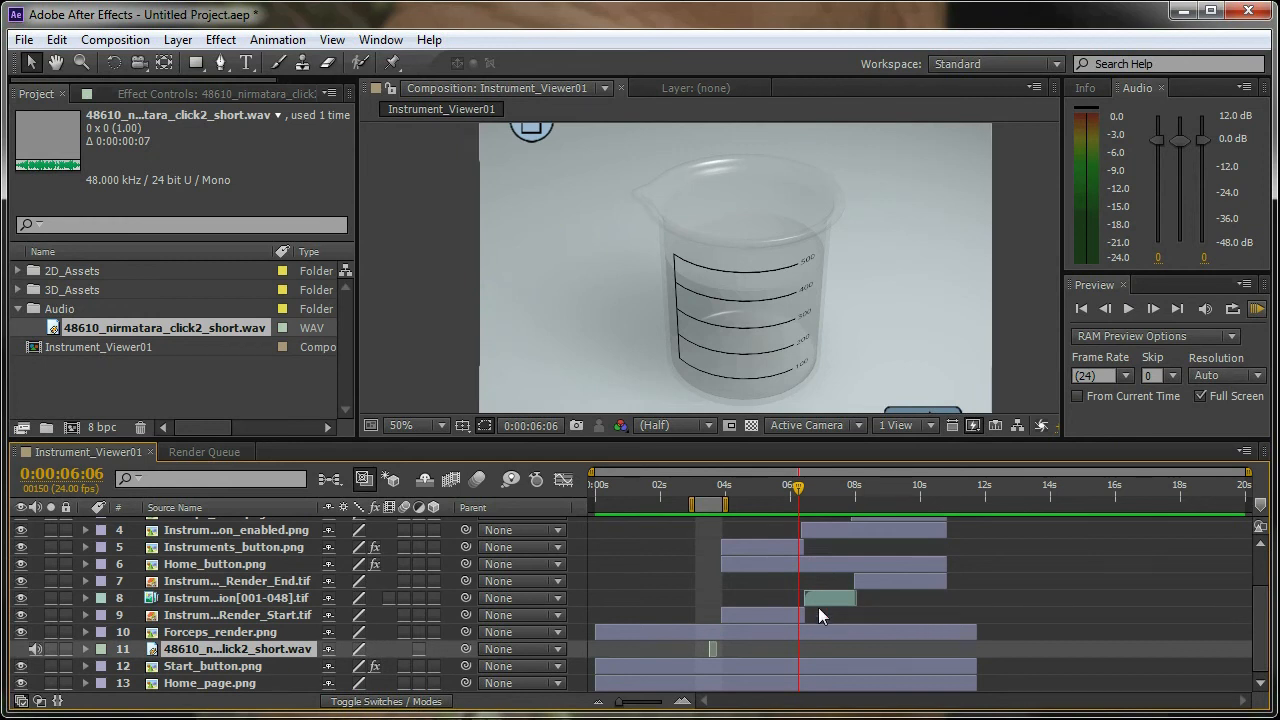
key(ctrl+slash)
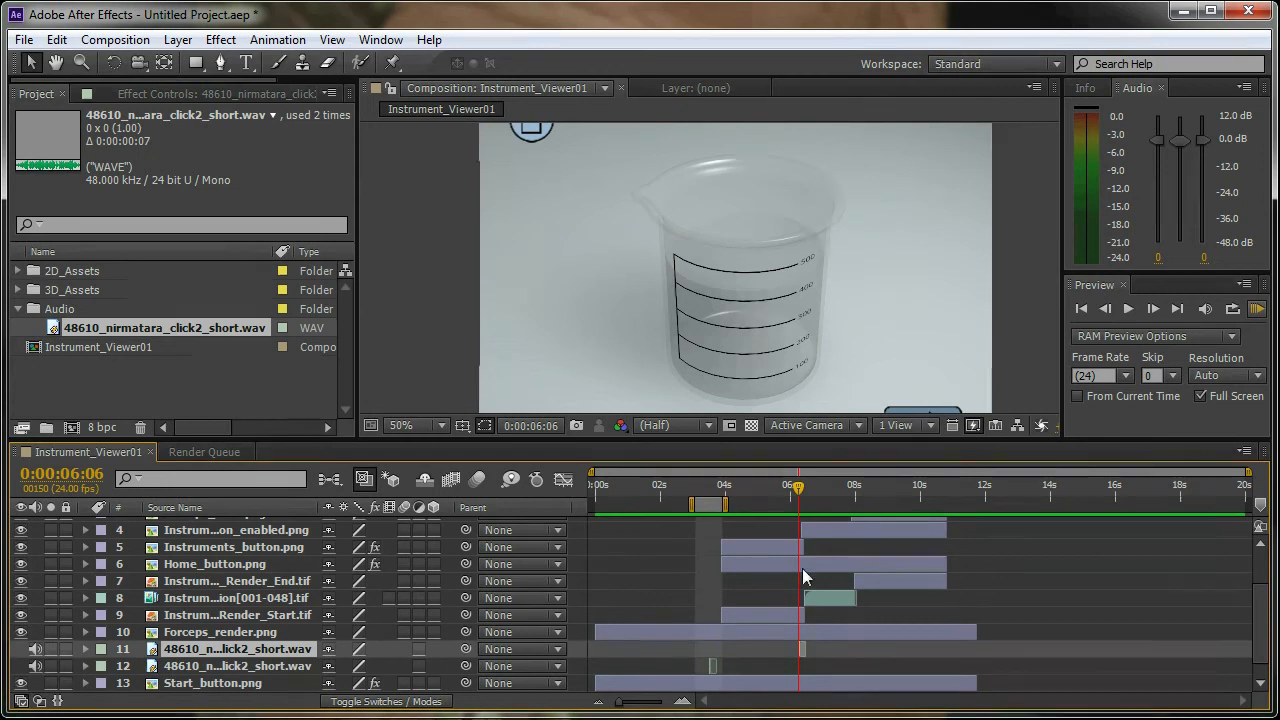
Shift the work area over the second click sound and play a RAM preview of the Instruments button press.
drag(799, 490, 793, 490)
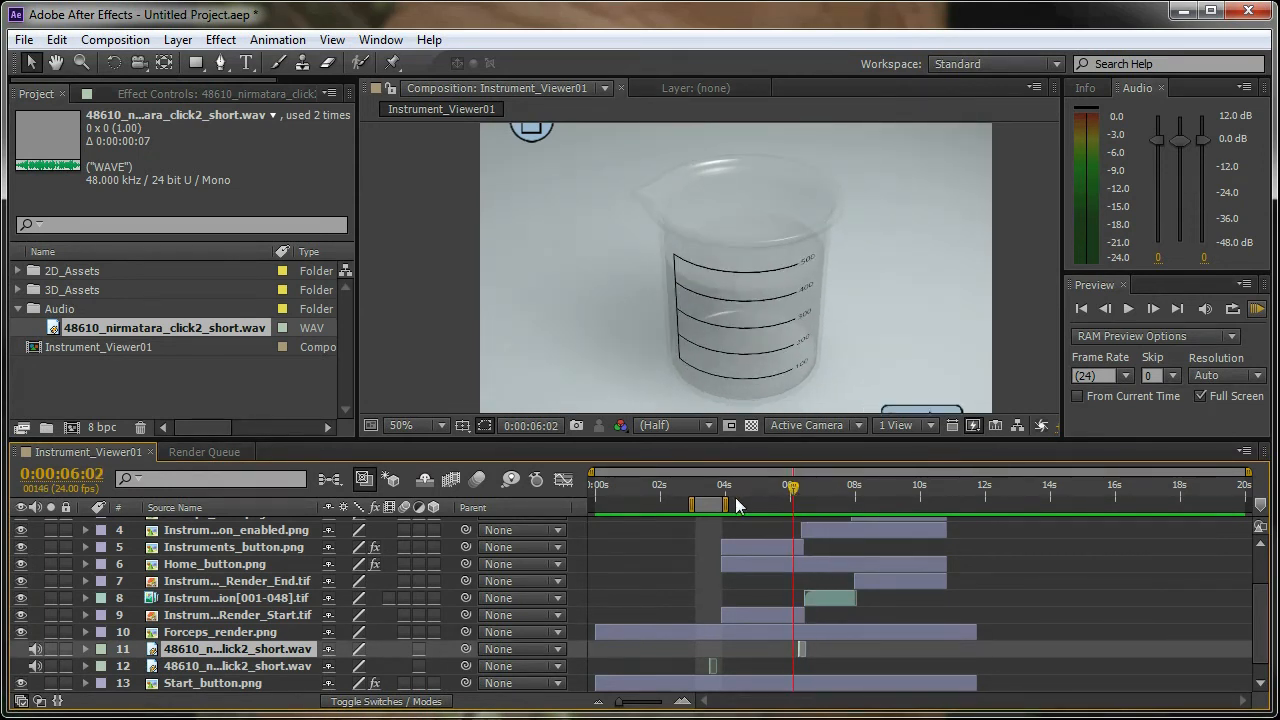
drag(709, 505, 800, 504)
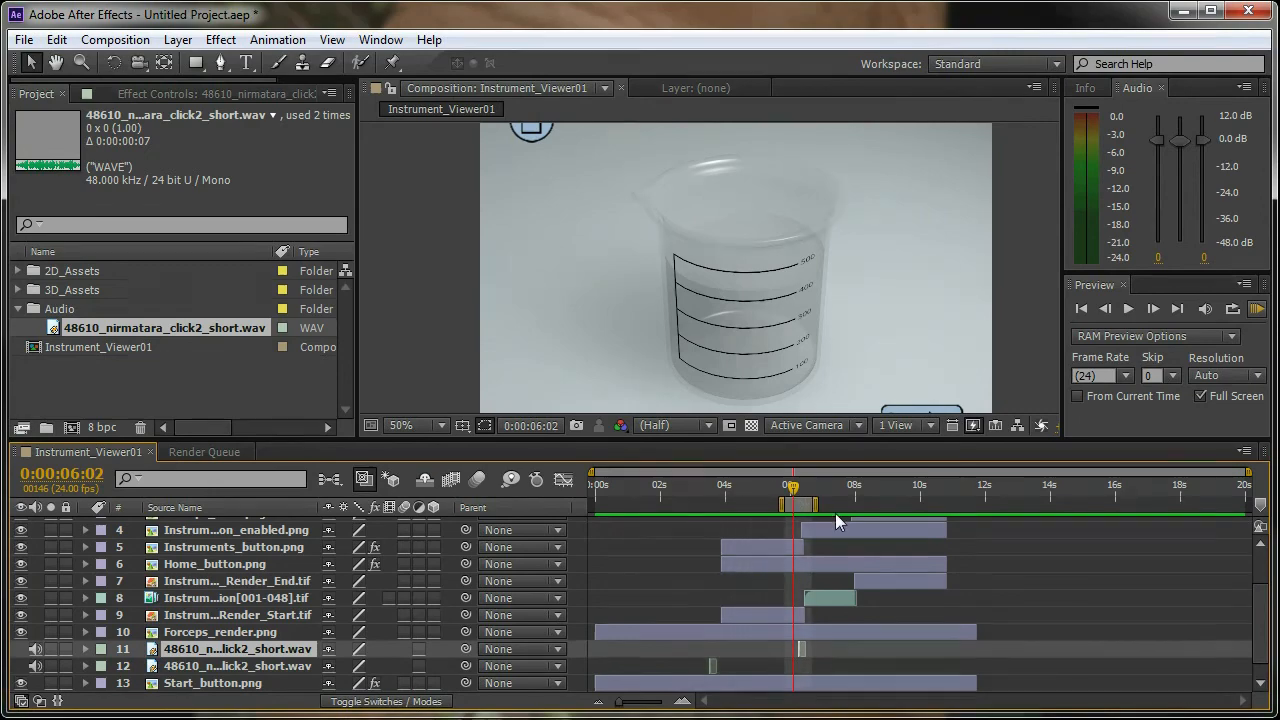
key(KP_0)
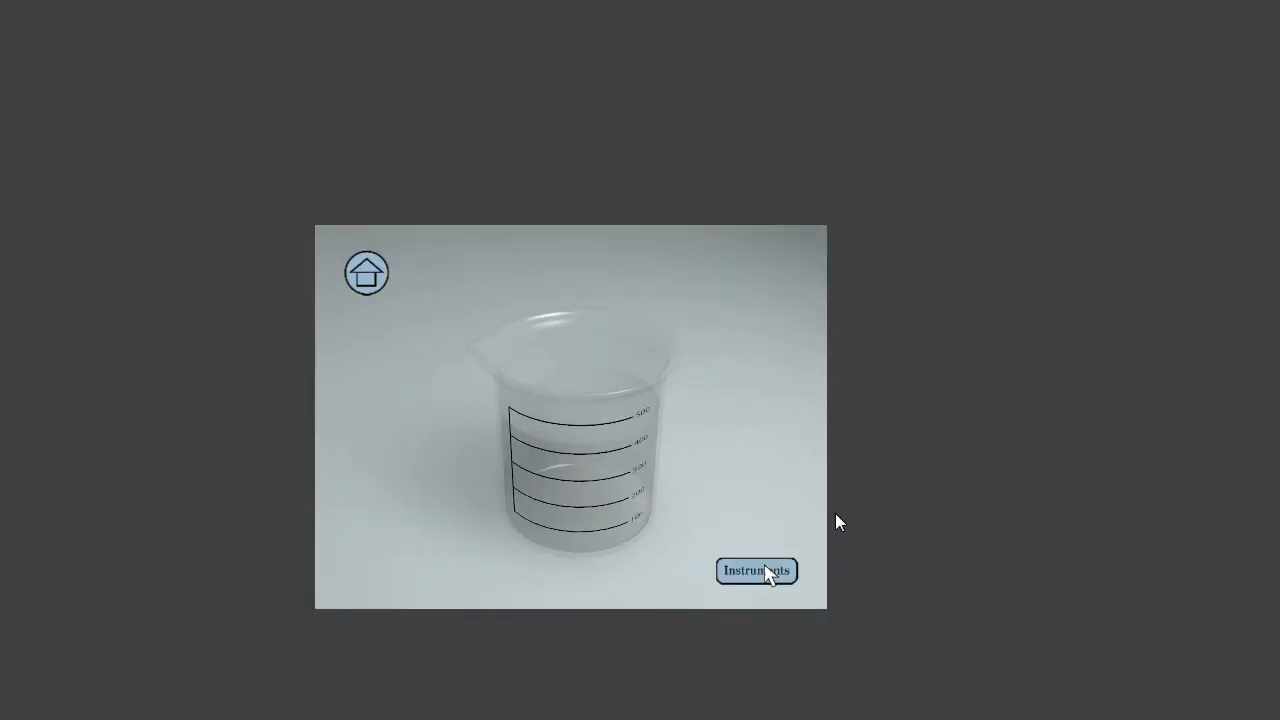
key(space)
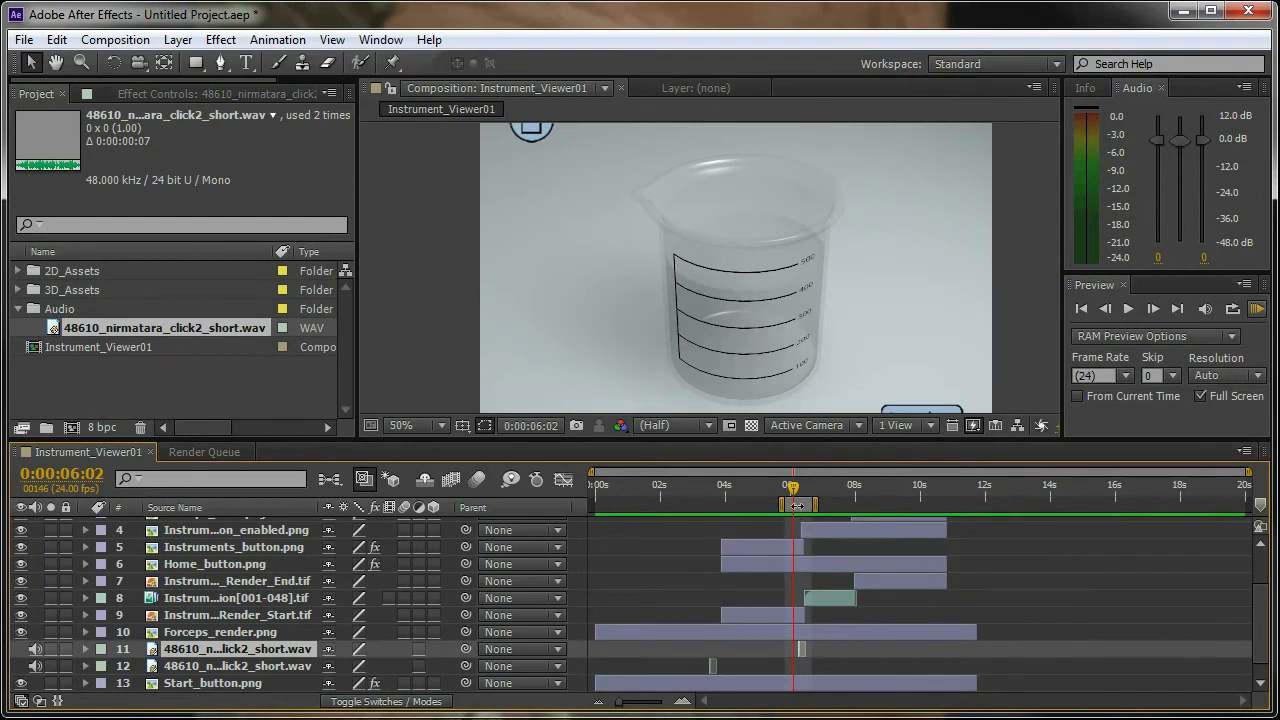
Add a third click sound layer at 0:00:10:14 for the Home button press and RAM preview the work area shifted over it.
drag(795, 490, 942, 495)
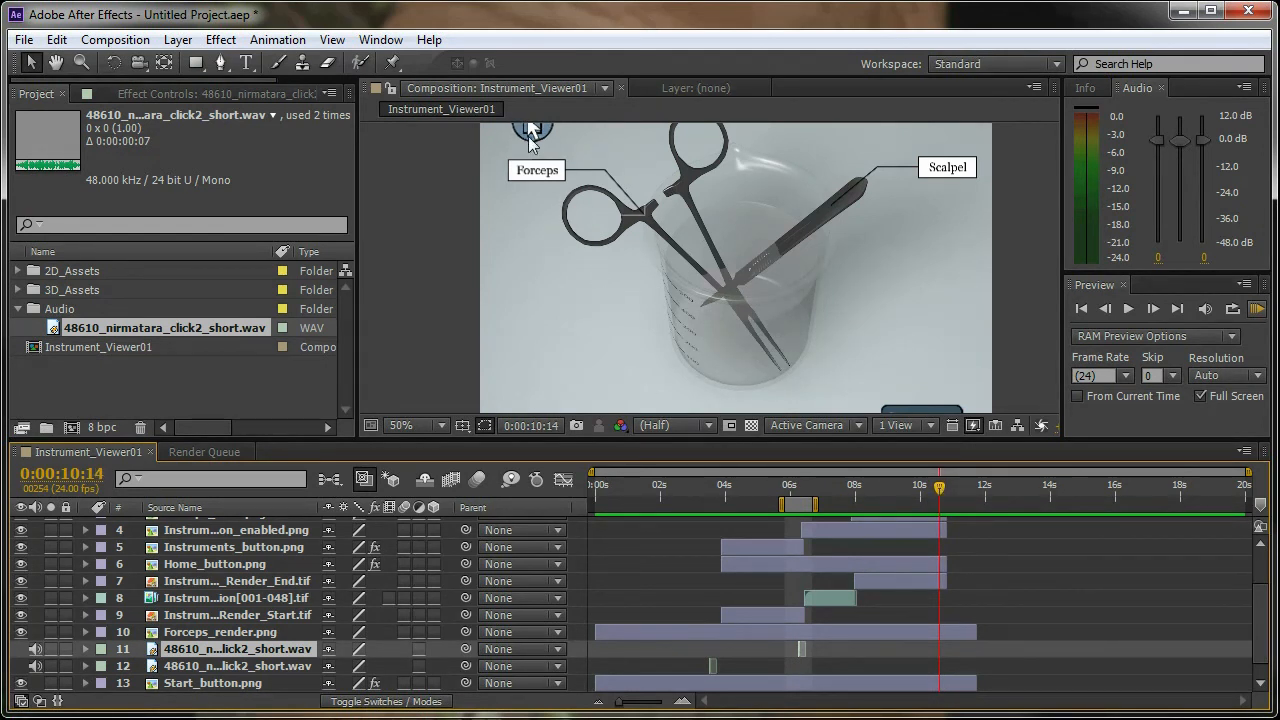
key(ctrl+slash)
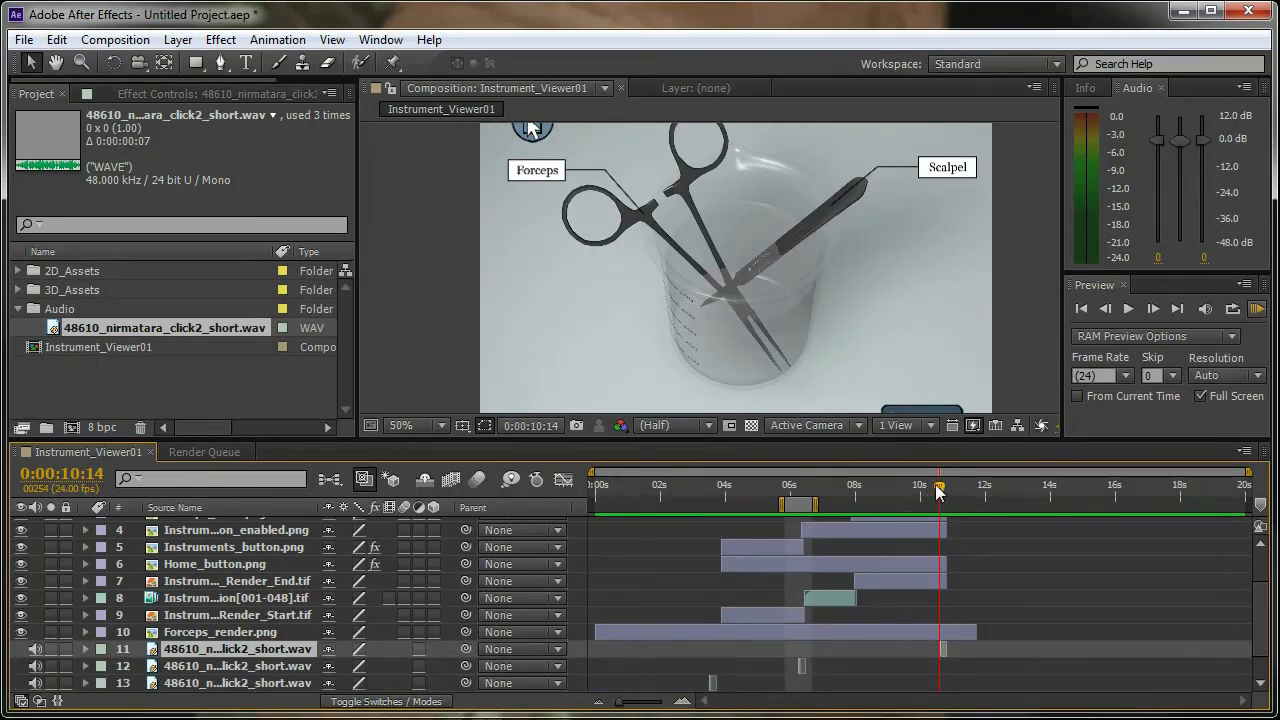
drag(805, 503, 945, 503)
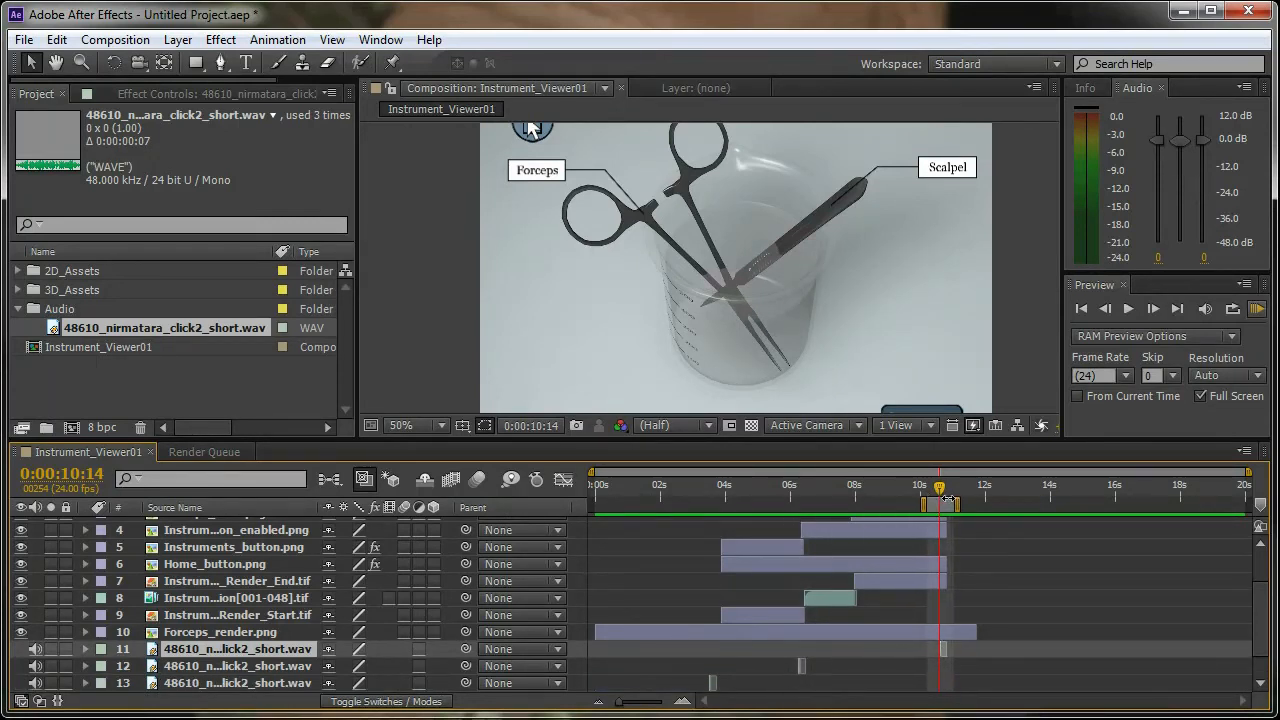
click(1257, 308)
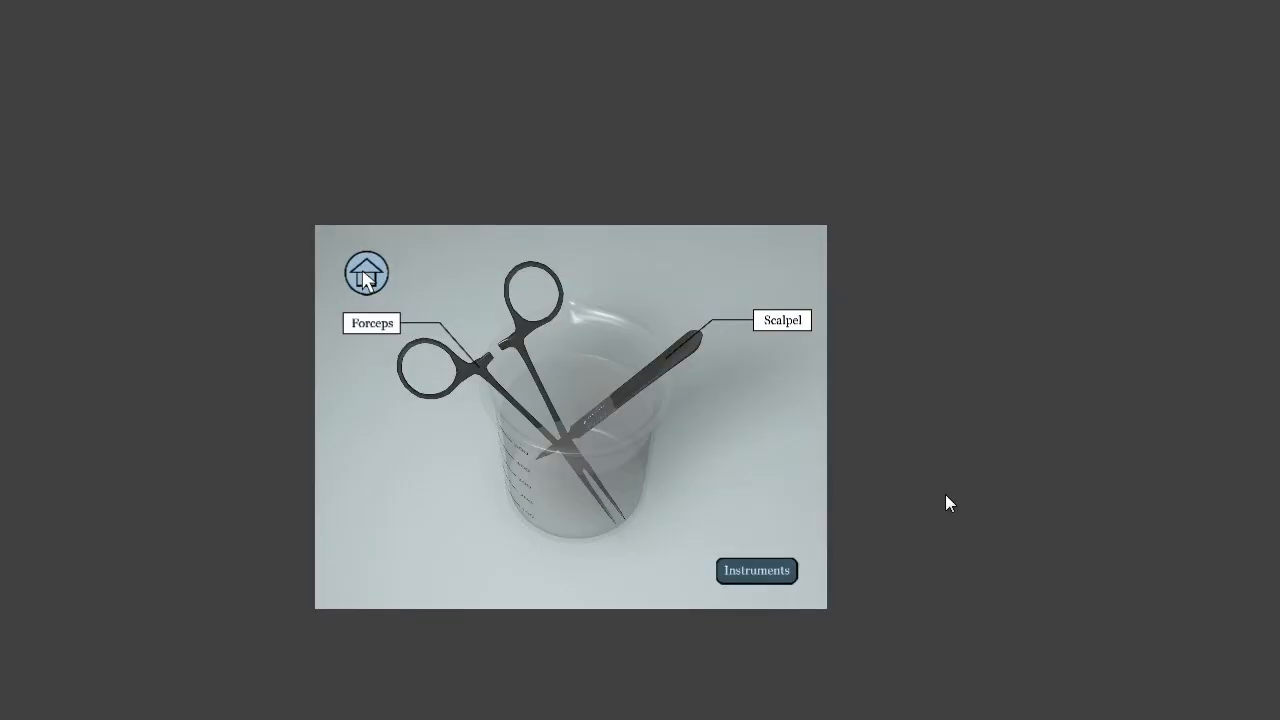
click(945, 494)
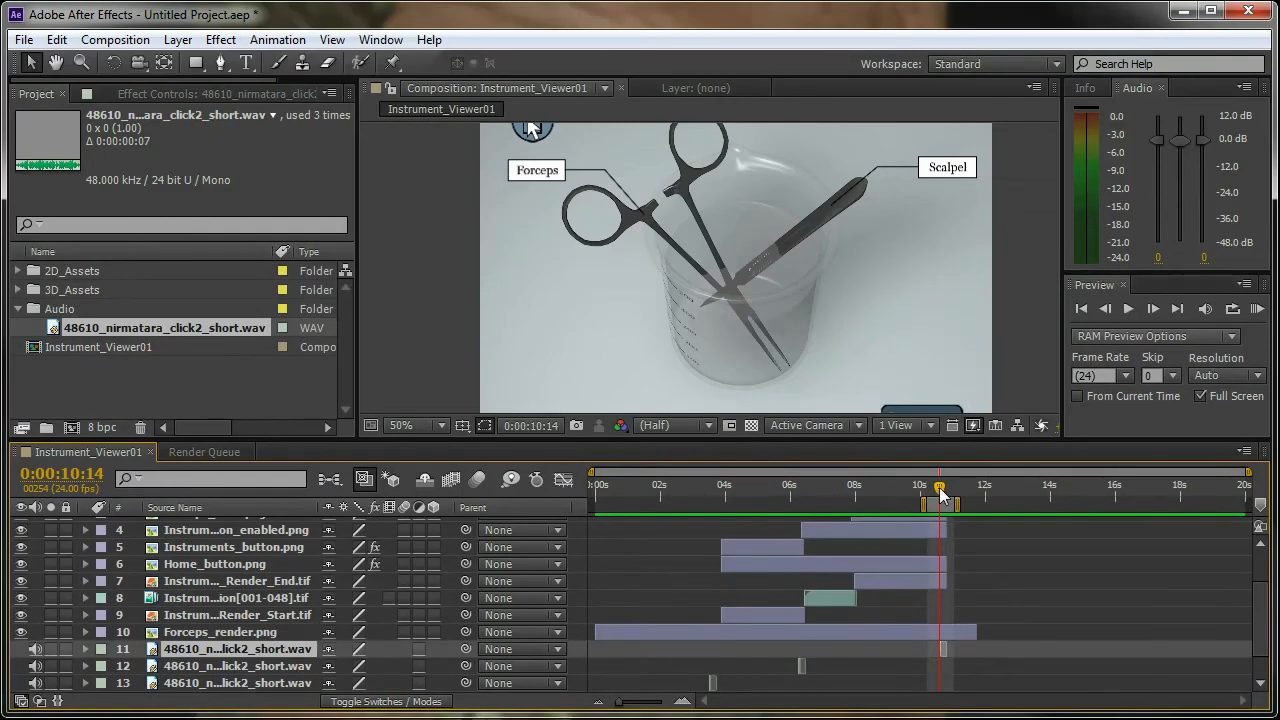
Extend the work area from the composition's start to the end of the Forceps_render.png layer.
drag(945, 494, 725, 491)
click(725, 491)
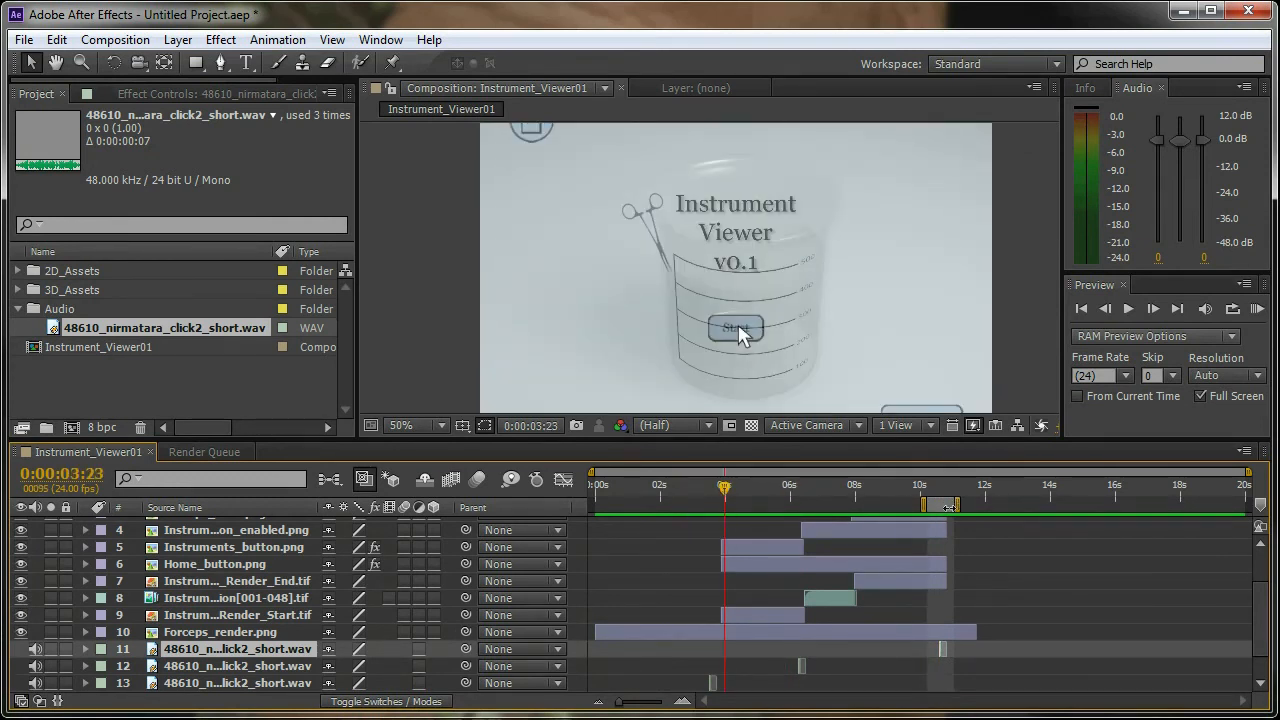
drag(923, 504, 569, 504)
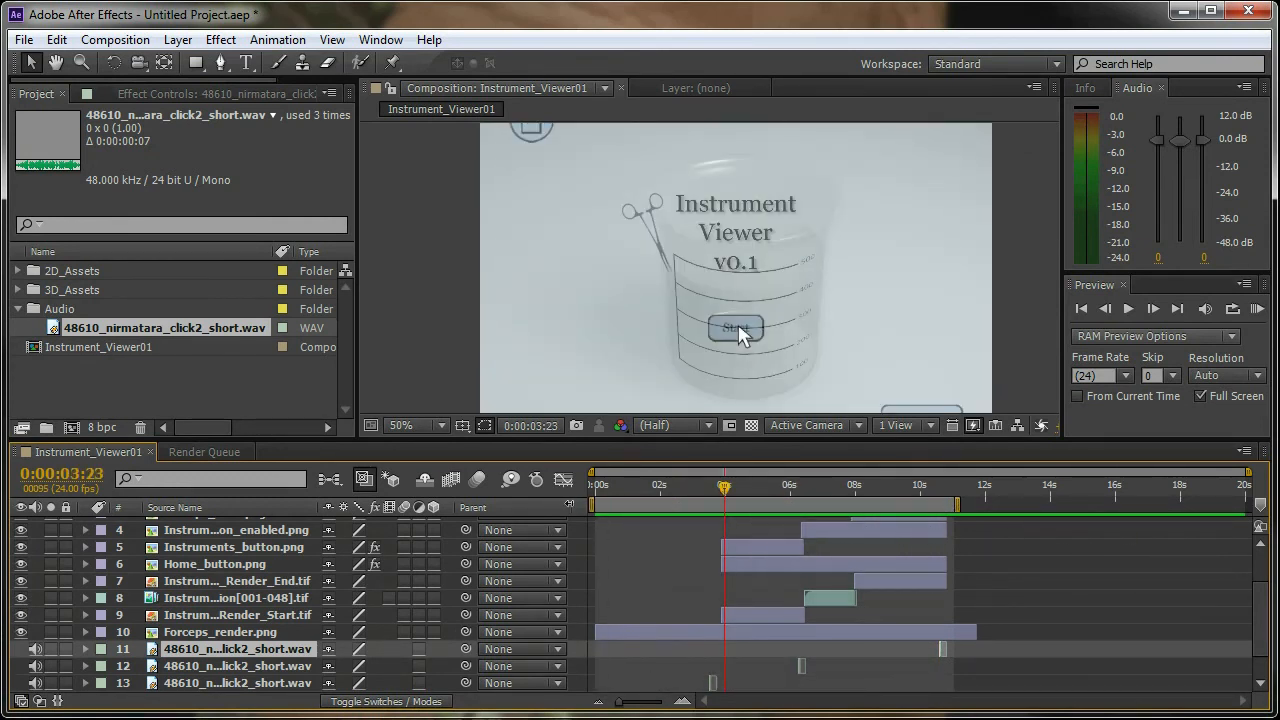
mouse_move(957, 504)
mouse_down()
mouse_move(996, 504)
mouse_move(981, 504)
mouse_up()
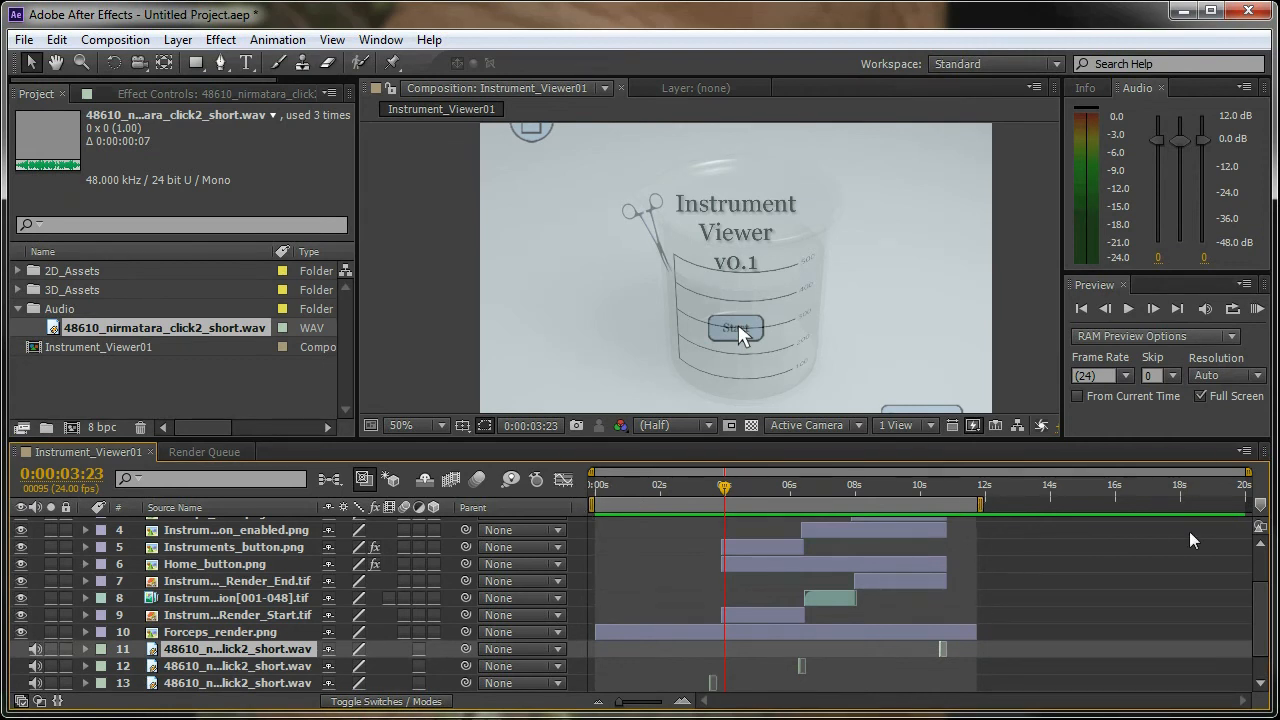
Trim the end of the Pointer.png layer to 0:00:11:17, level with the end of the work area.
scroll(1267, 580, up, 3)
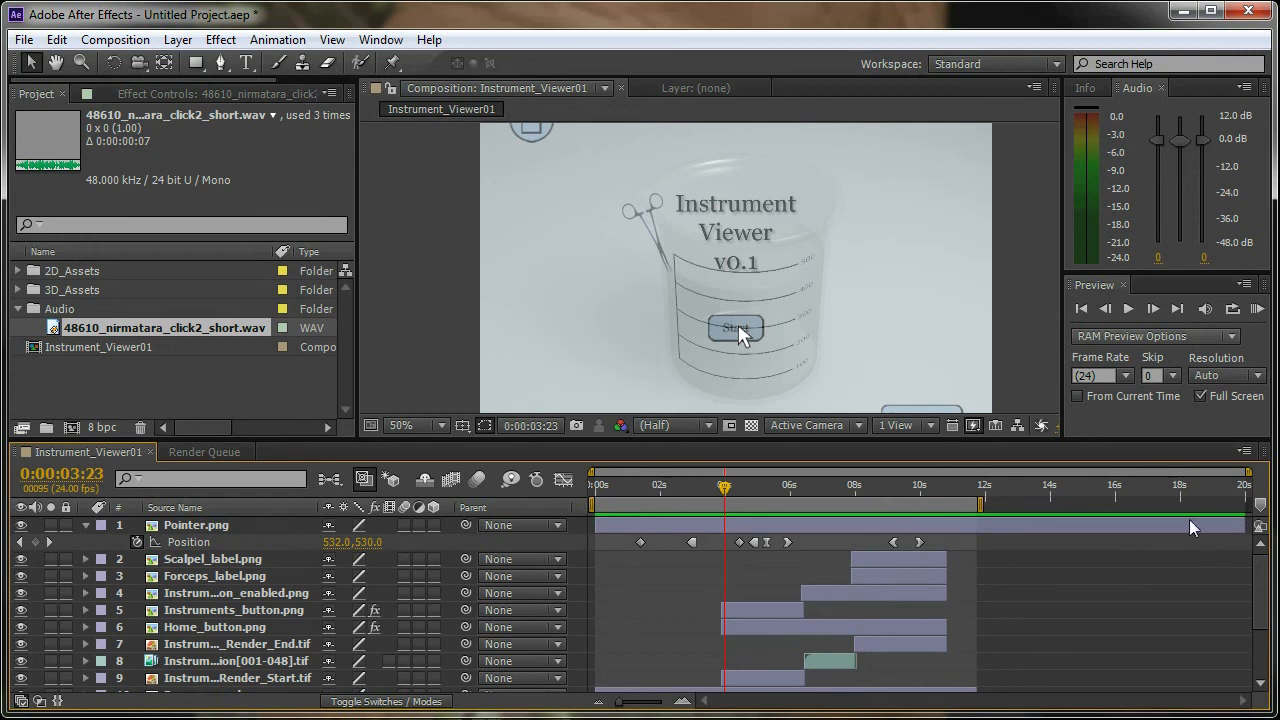
drag(728, 490, 980, 495)
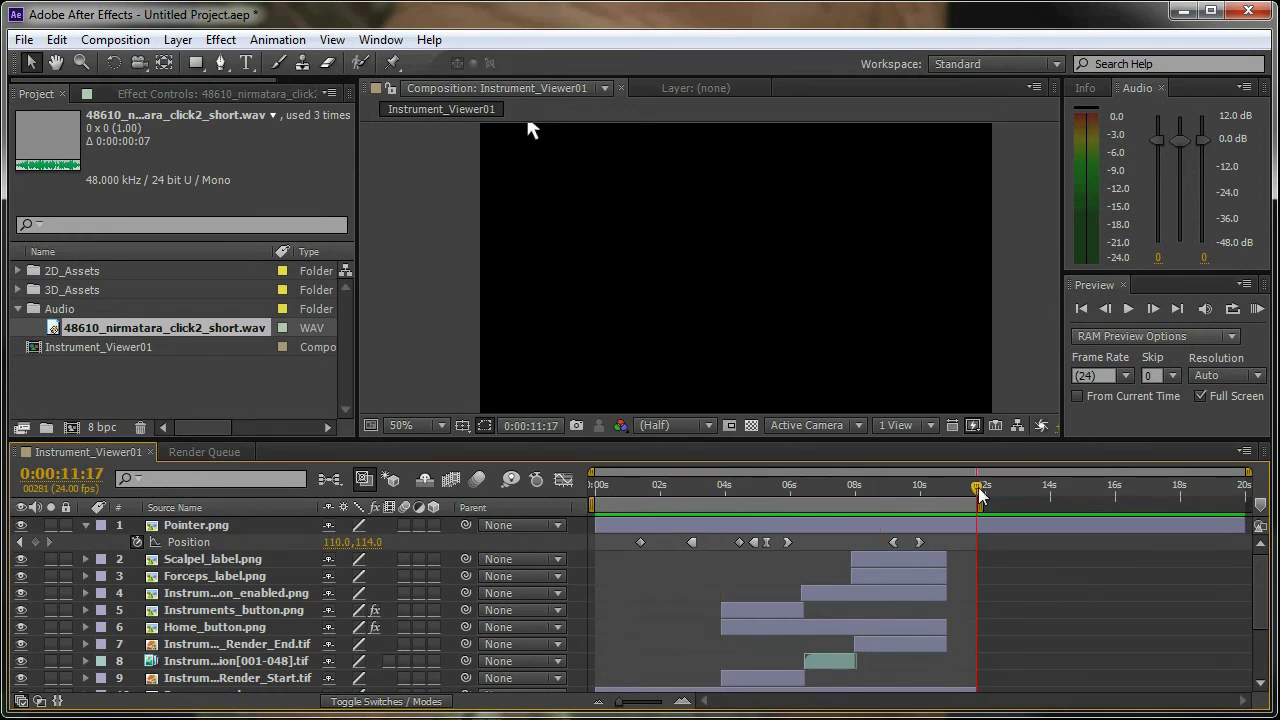
click(1029, 522)
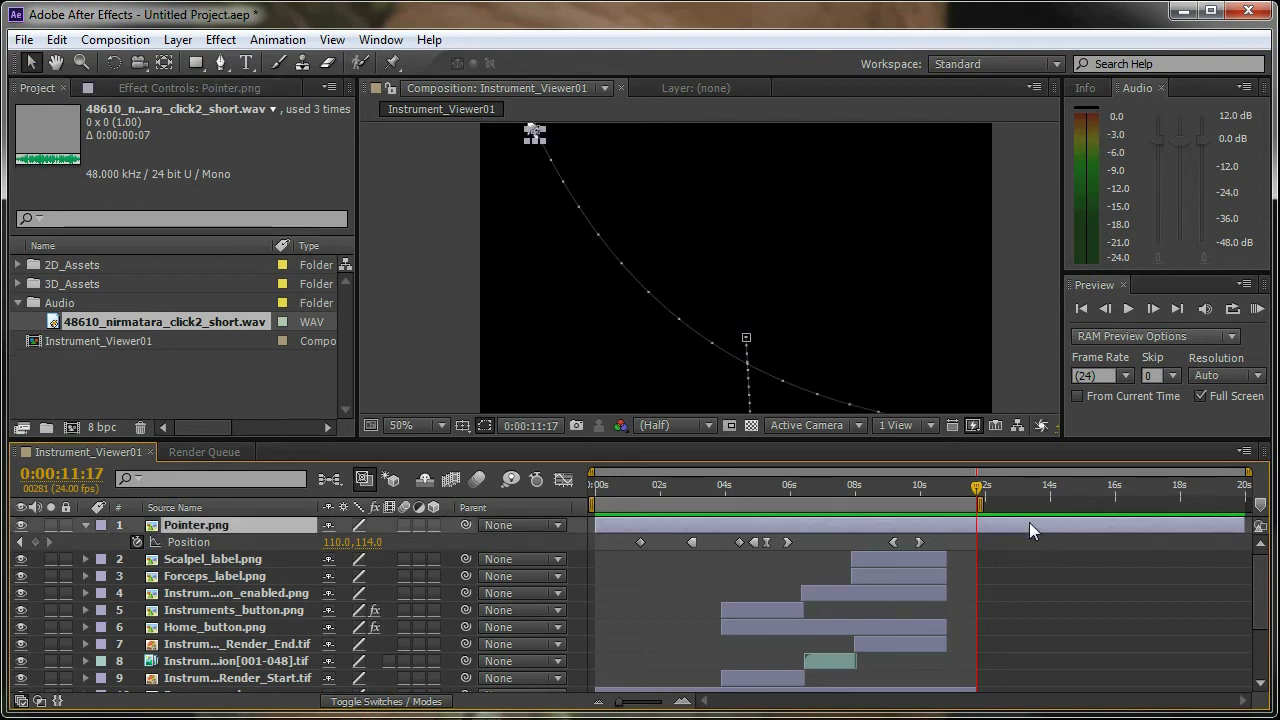
mouse_move(979, 488)
mouse_down()
mouse_move(960, 491)
mouse_move(977, 495)
mouse_up()
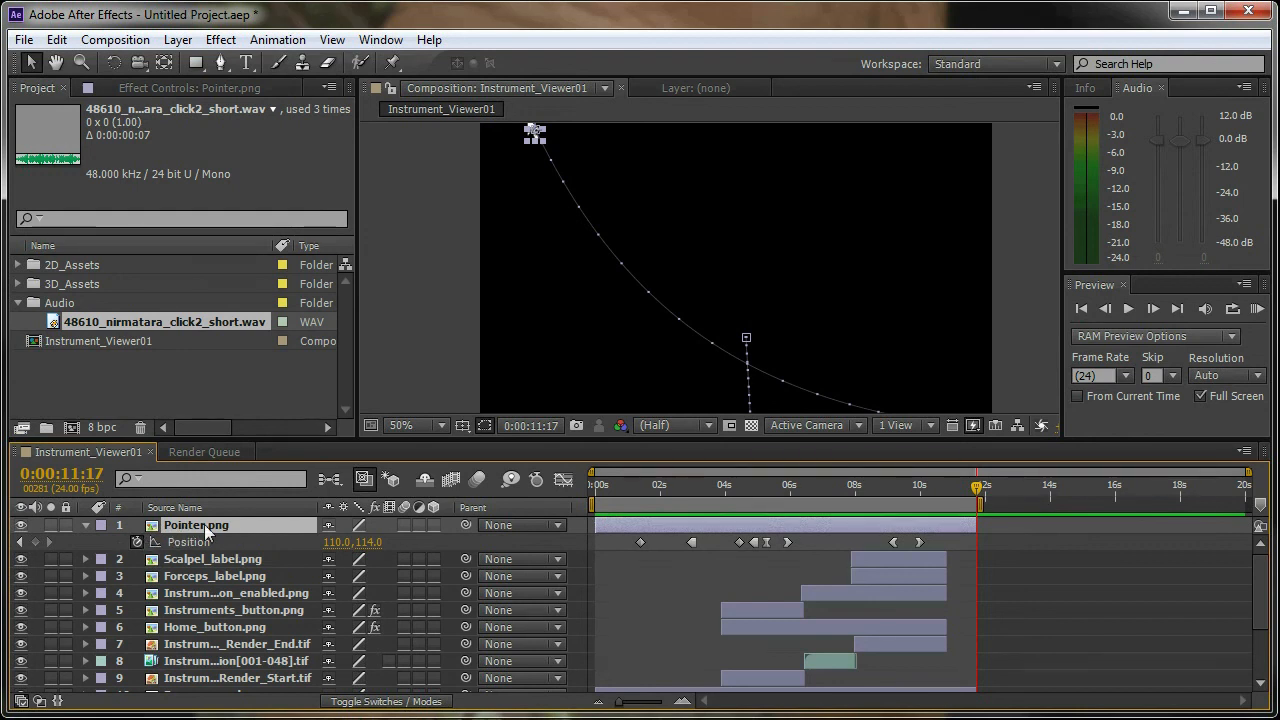
Fade out Pointer.png with Opacity keyframes, from 100% at 0:00:11:08 to a lower value at the layer's end.
key(t)
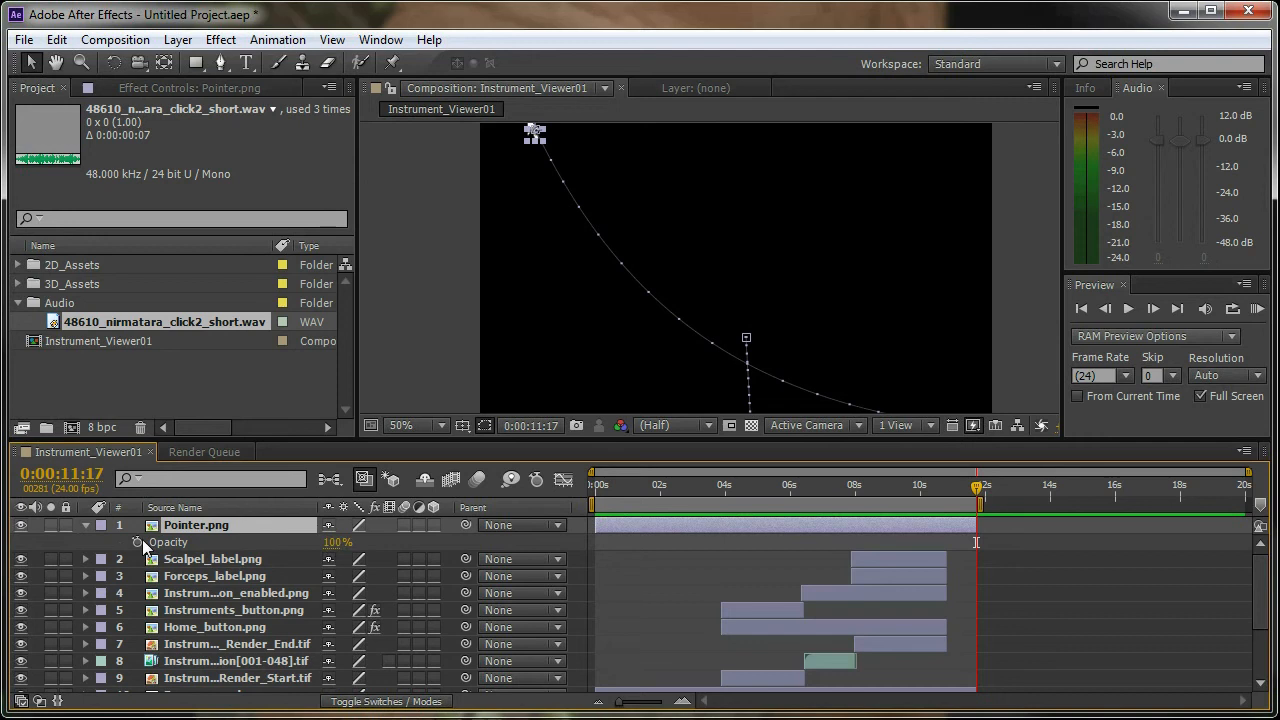
drag(977, 490, 963, 497)
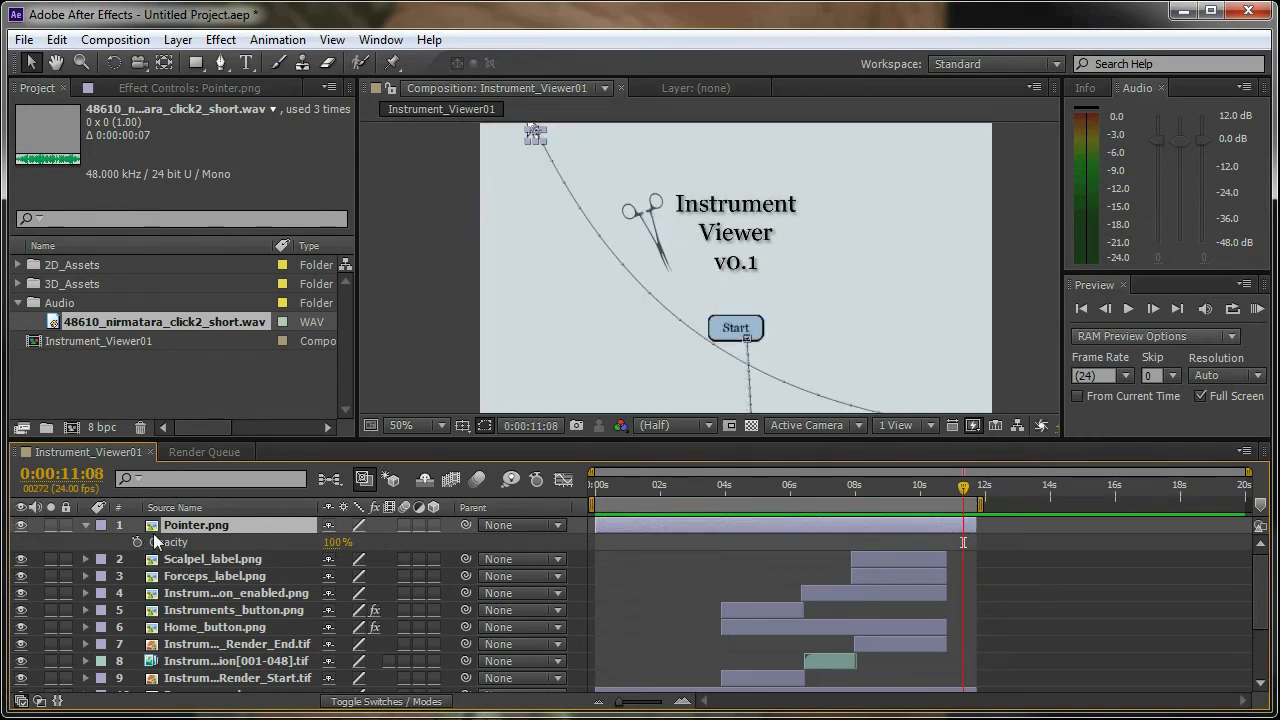
click(138, 542)
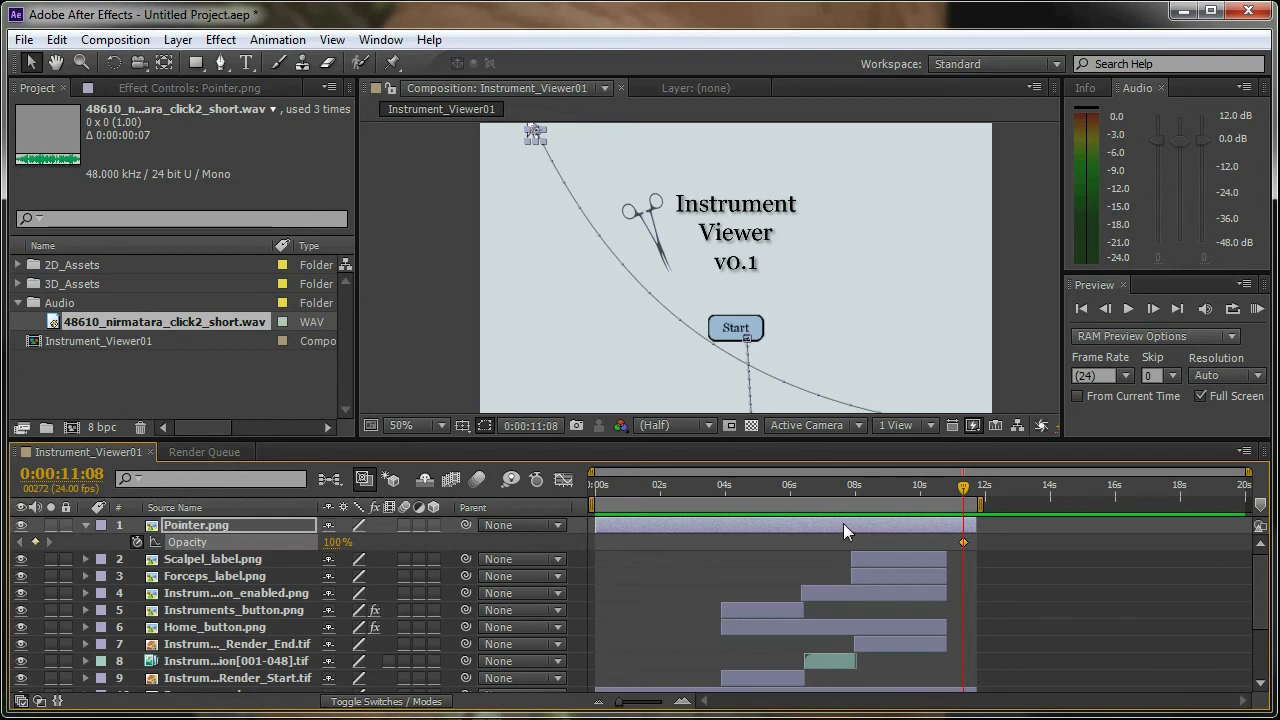
key(o)
drag(338, 544, 180, 546)
drag(978, 490, 909, 503)
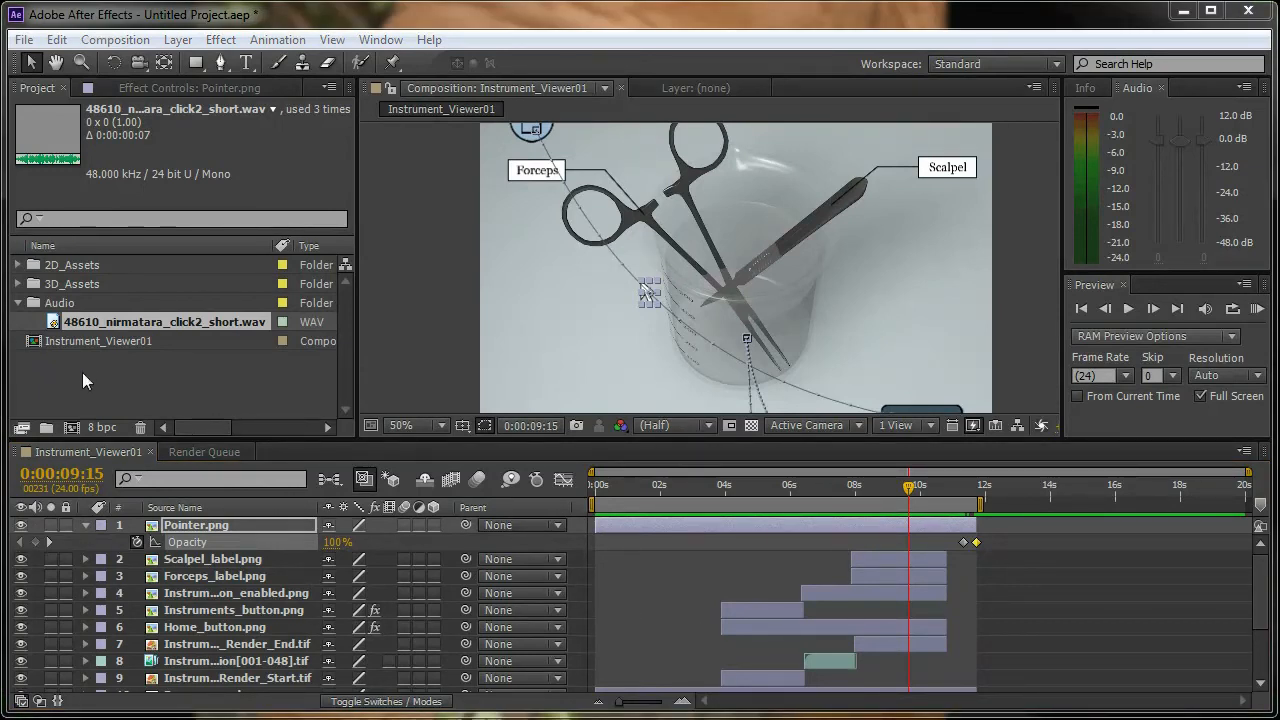
Add the Instrument_Viewer01 composition to the render queue.
click(82, 340)
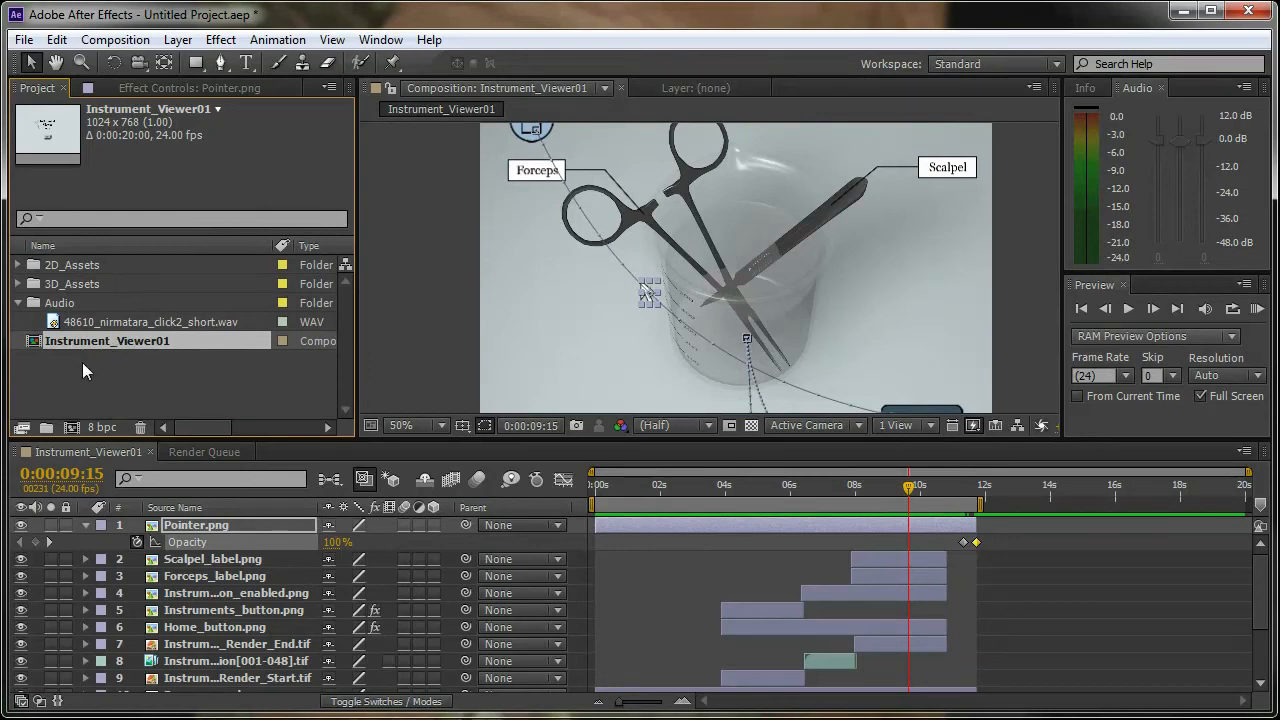
click(23, 40)
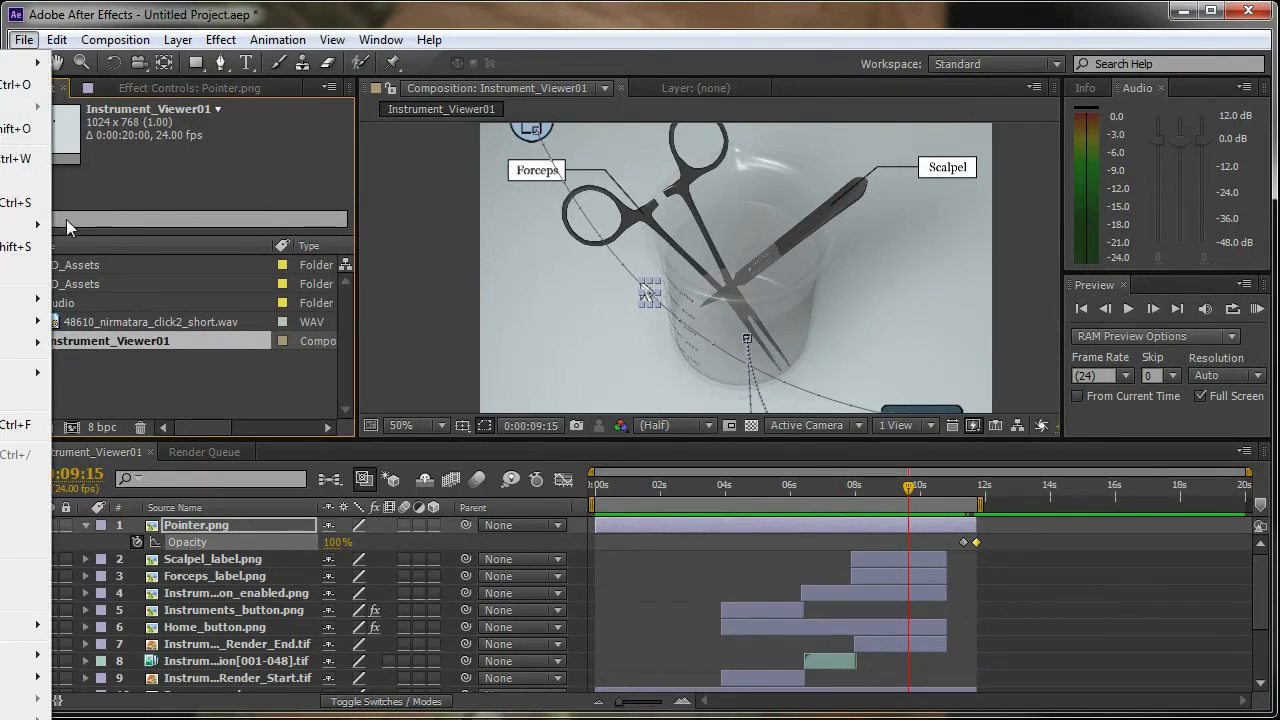
mouse_move(35, 344)
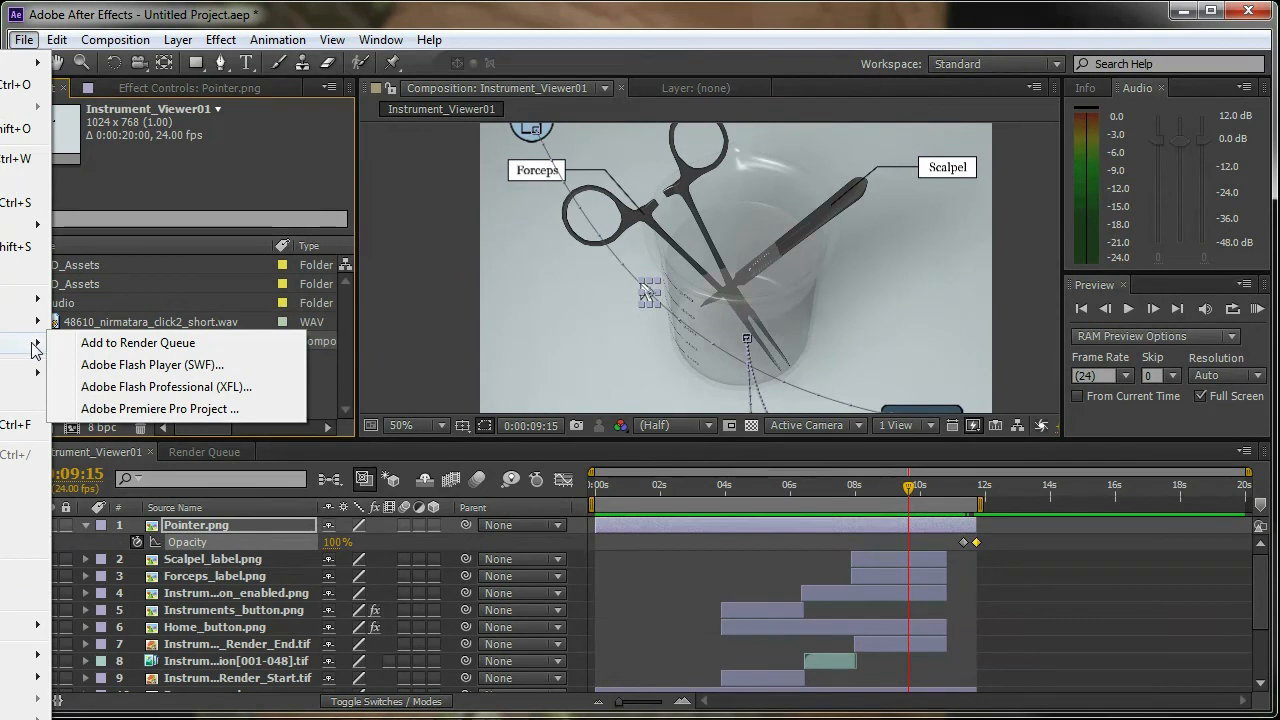
click(182, 345)
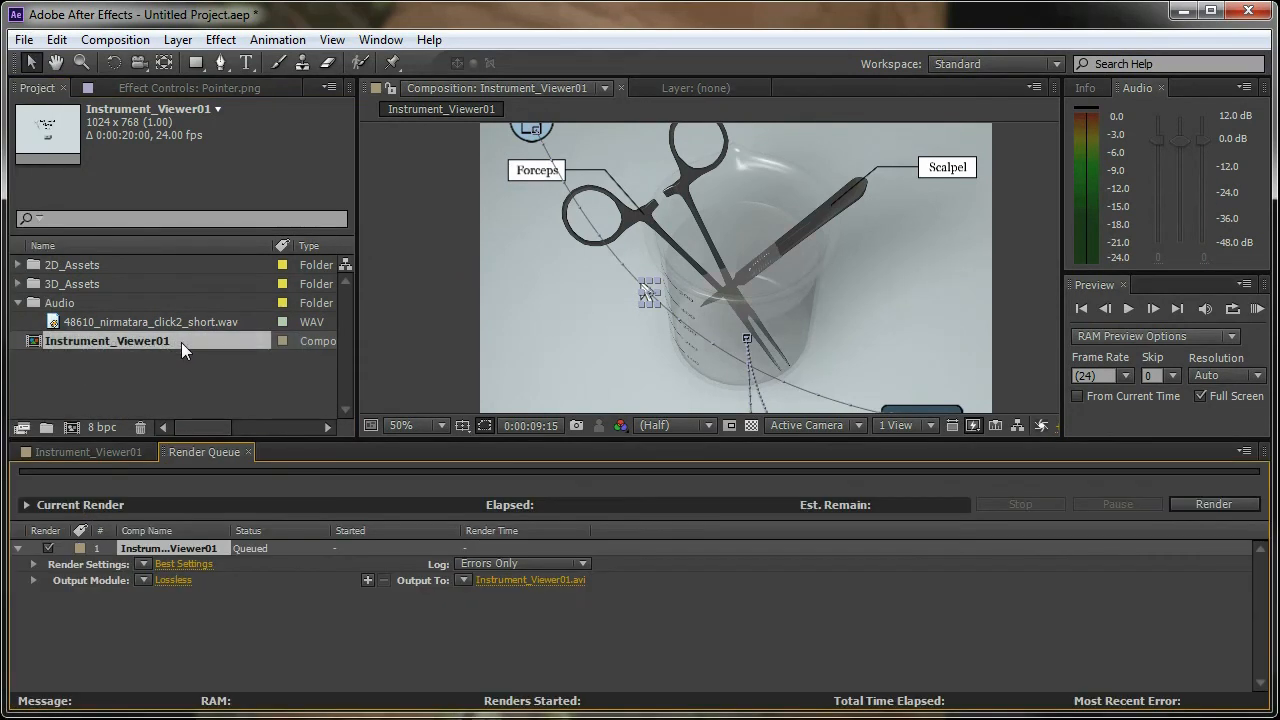
Set the render item's output format to H.264 and enable audio output.
click(173, 580)
click(545, 169)
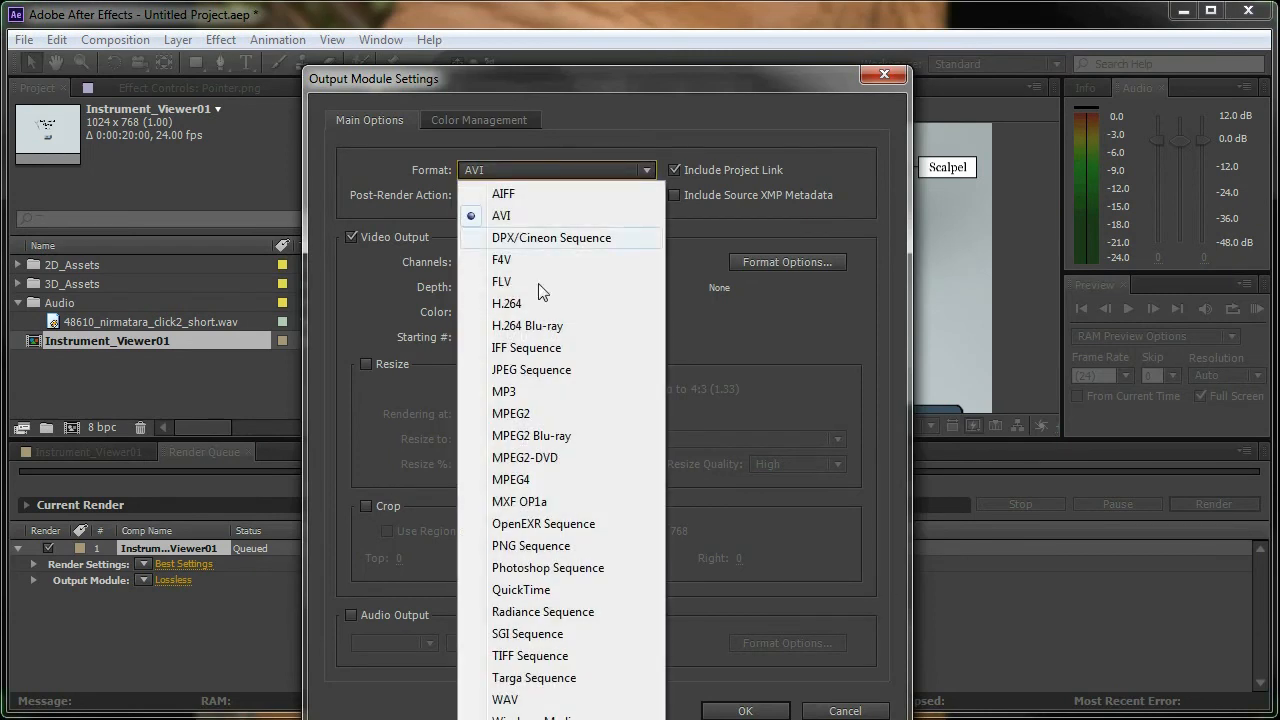
click(557, 305)
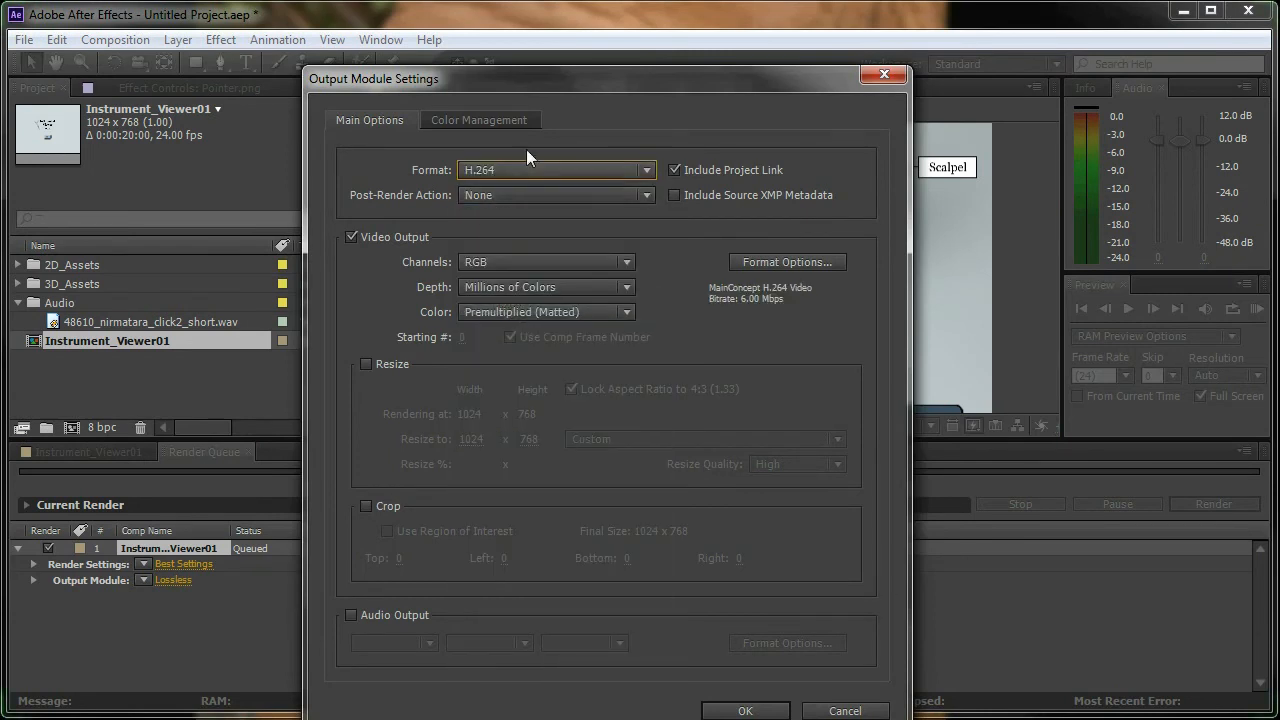
drag(578, 82, 566, 61)
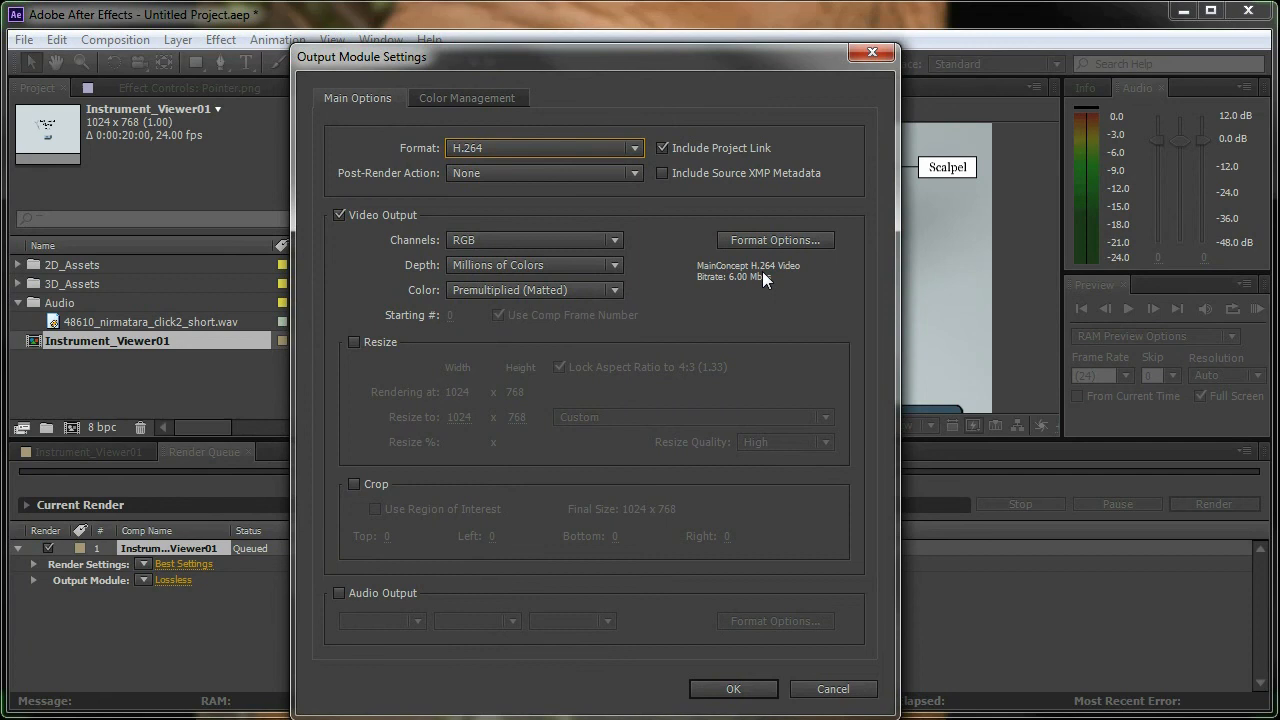
drag(732, 61, 782, 56)
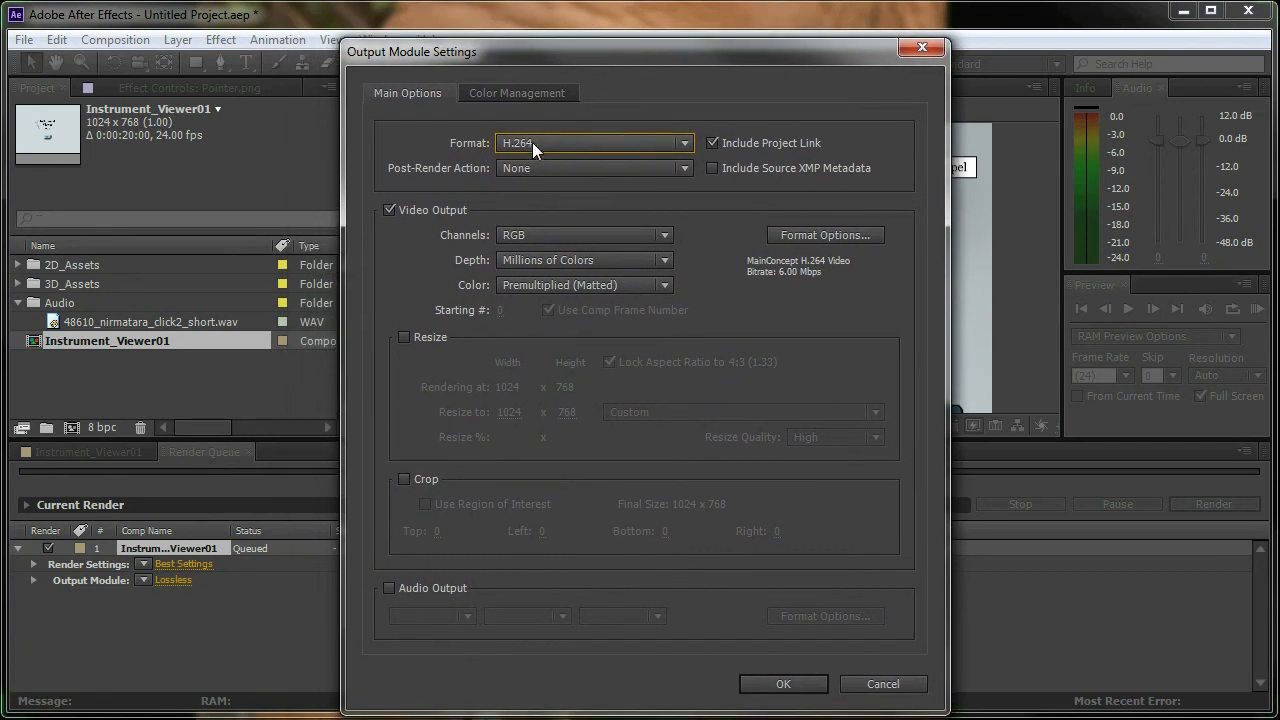
drag(620, 58, 662, 44)
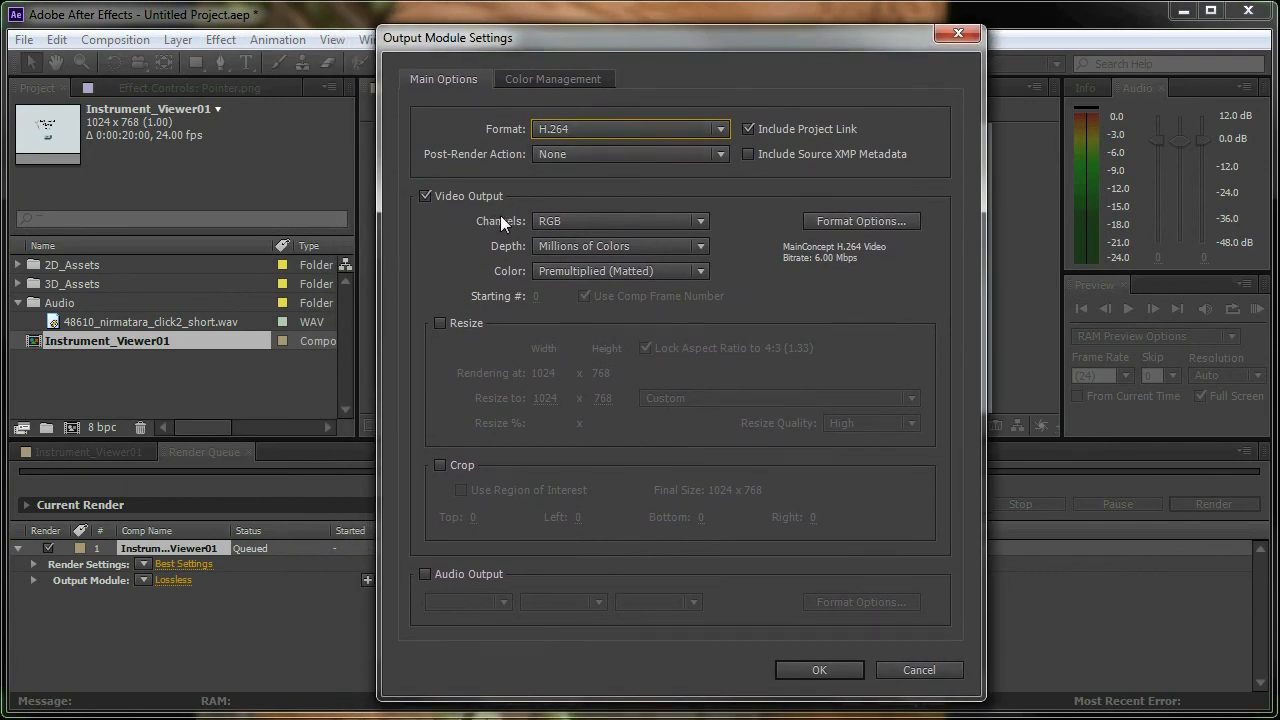
click(425, 574)
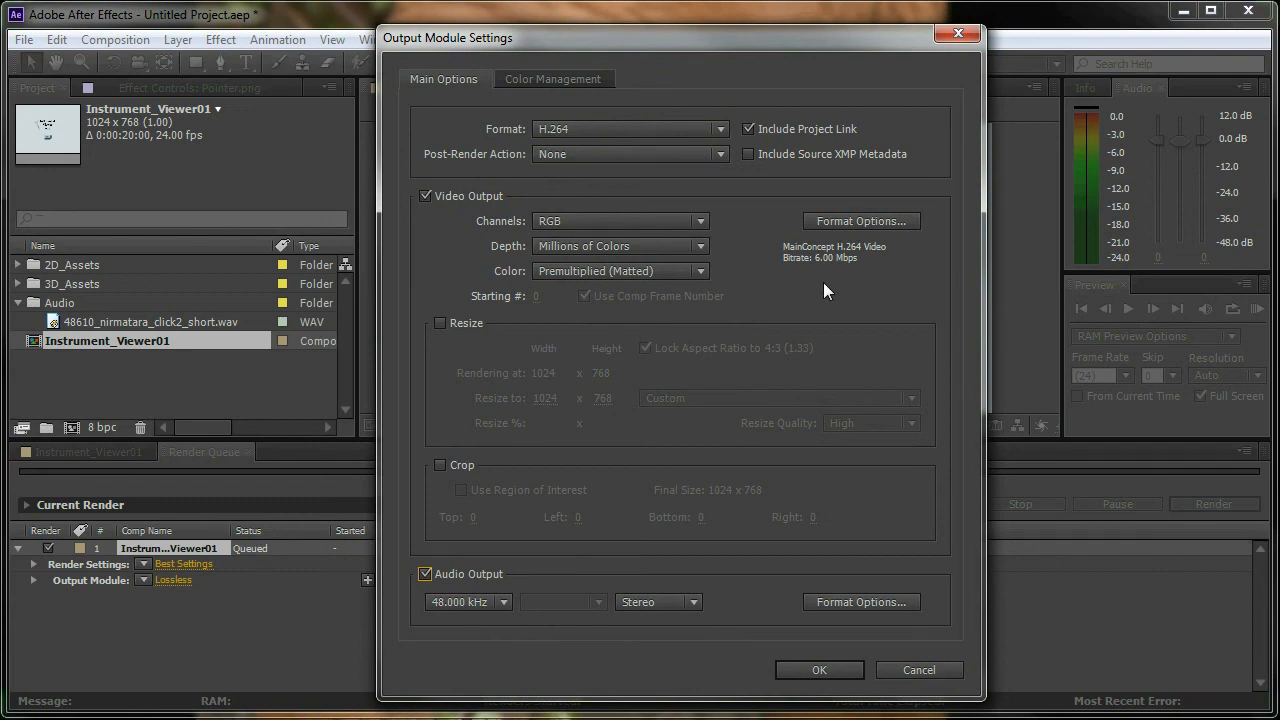
click(822, 669)
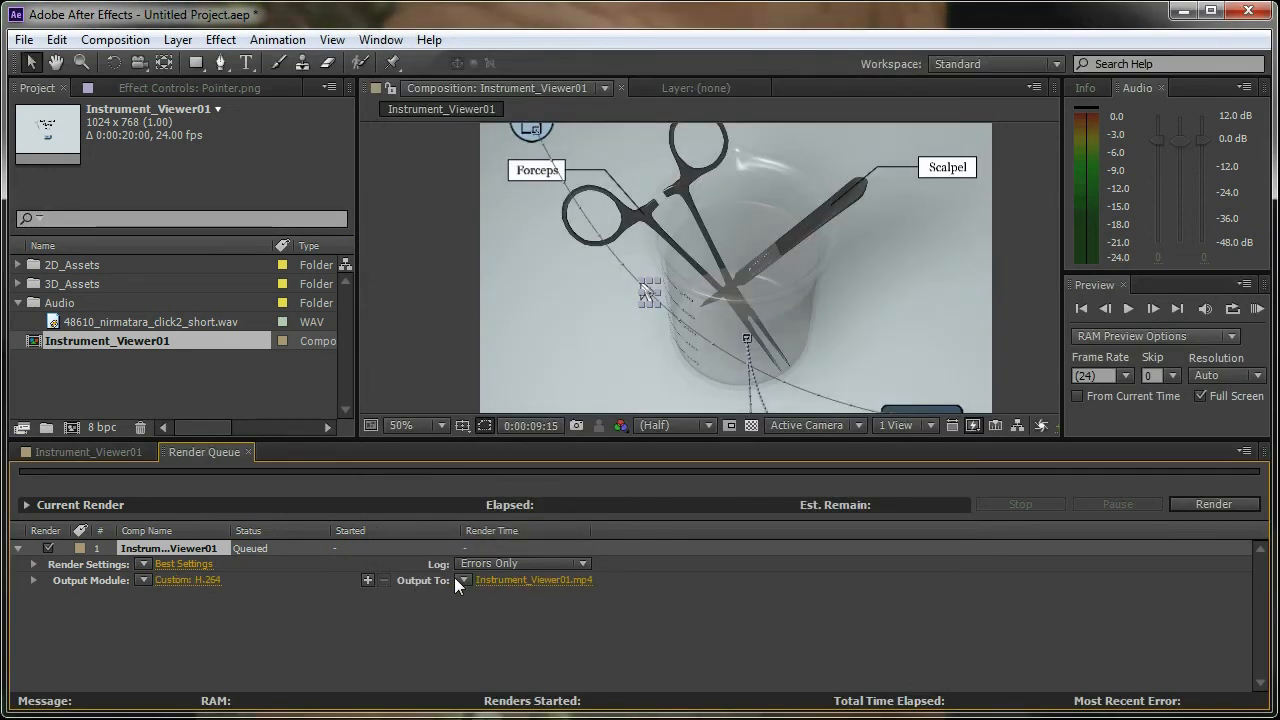
Set the render output to Instrument_Viewer01.mp4 in the Animated_Storyboards_Project_Assets folder on the Desktop.
click(569, 578)
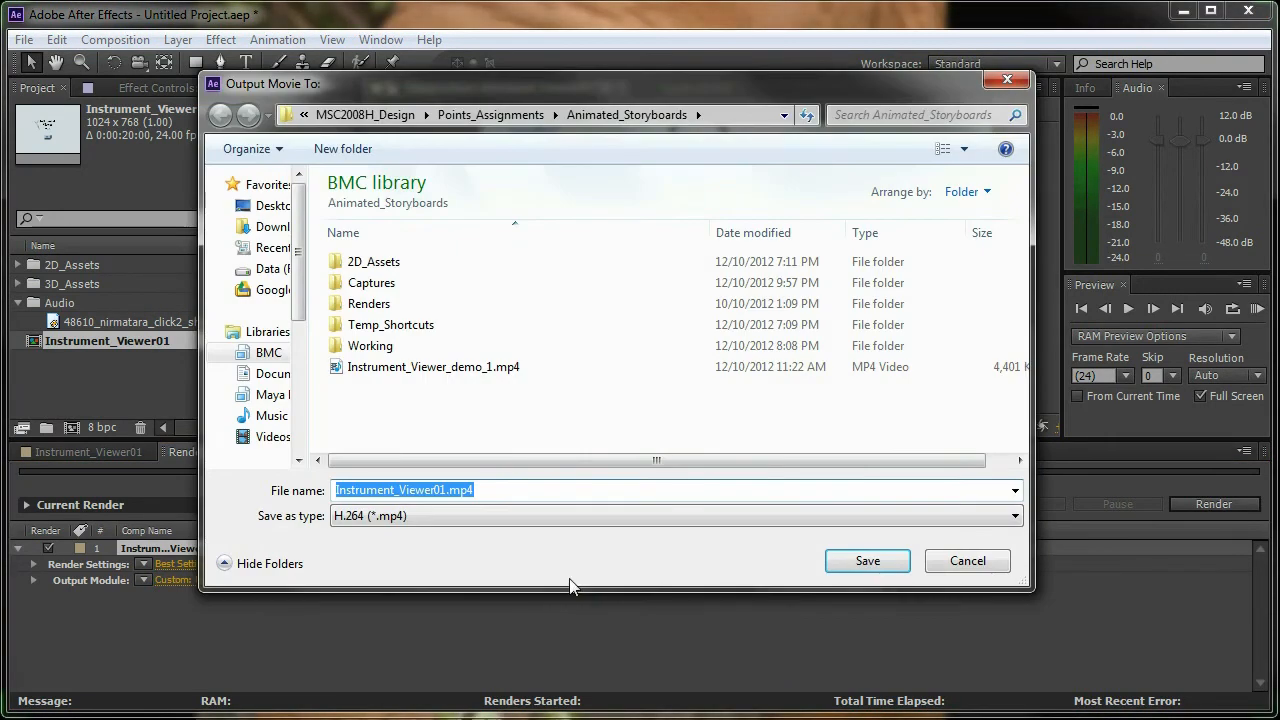
click(268, 205)
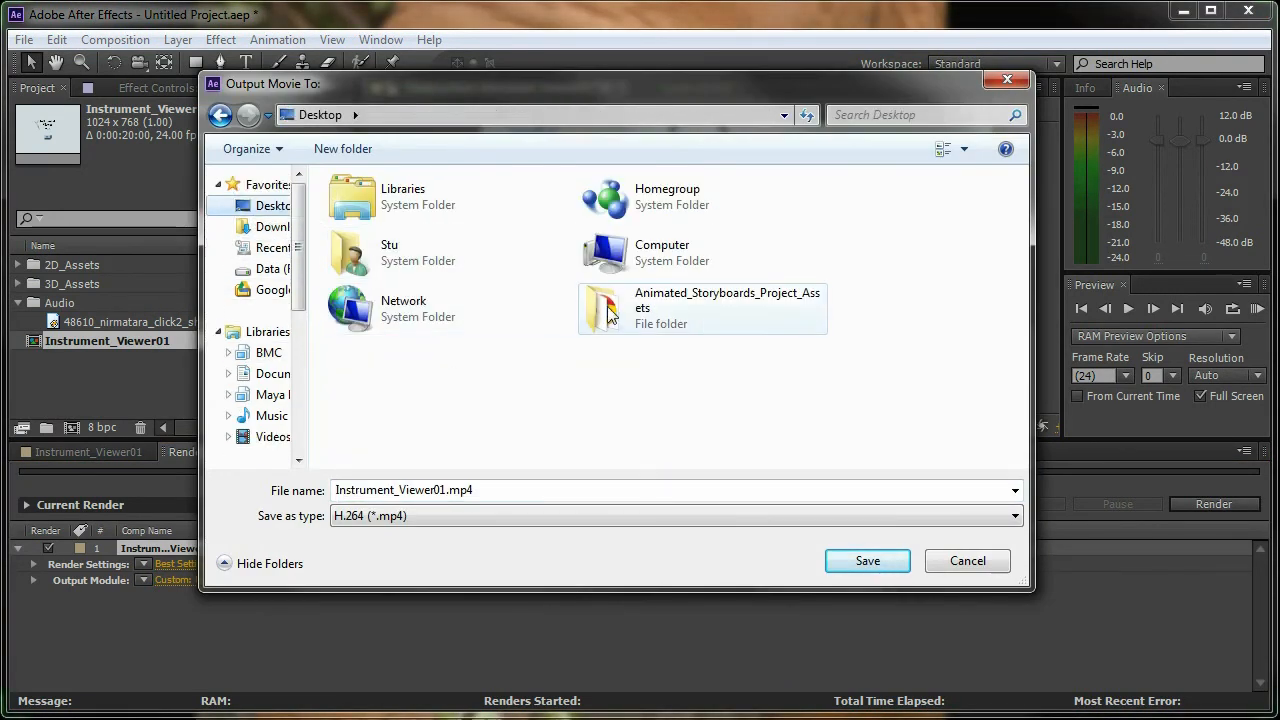
double_click(660, 305)
click(352, 491)
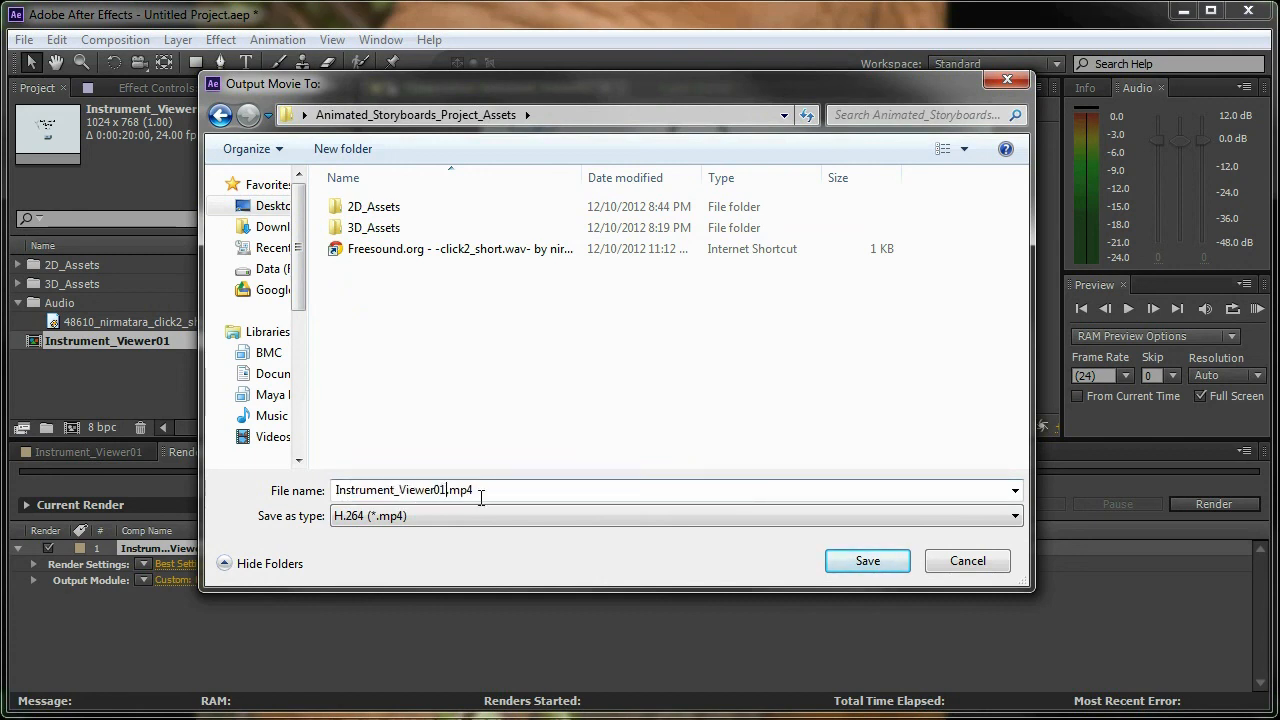
click(886, 566)
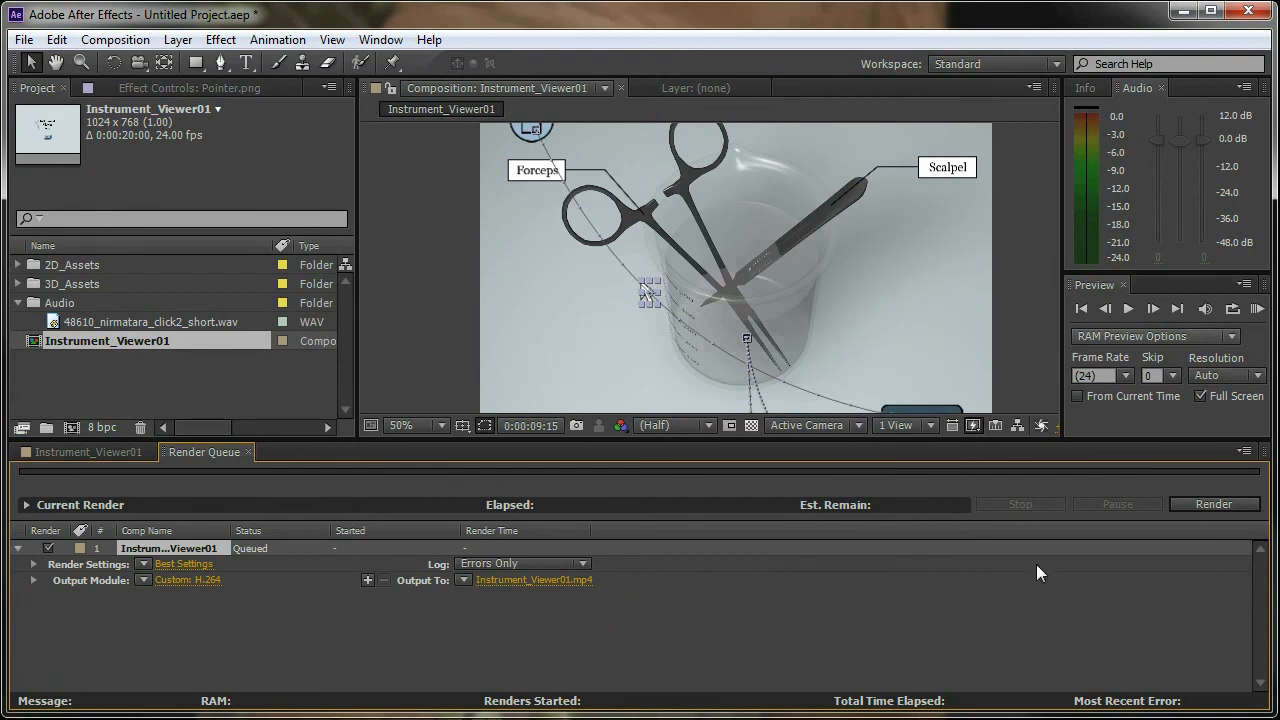
Render the queued Instrument_Viewer01 movie and return to the composition's timeline.
click(1194, 503)
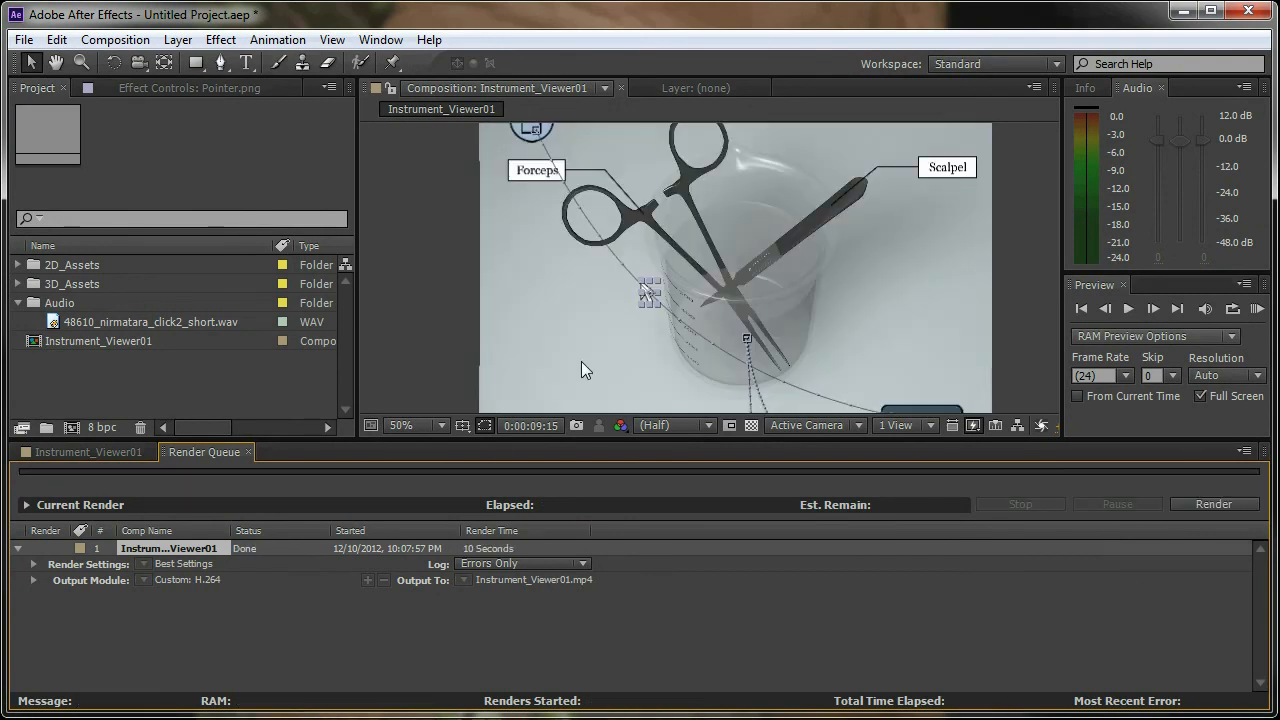
click(457, 312)
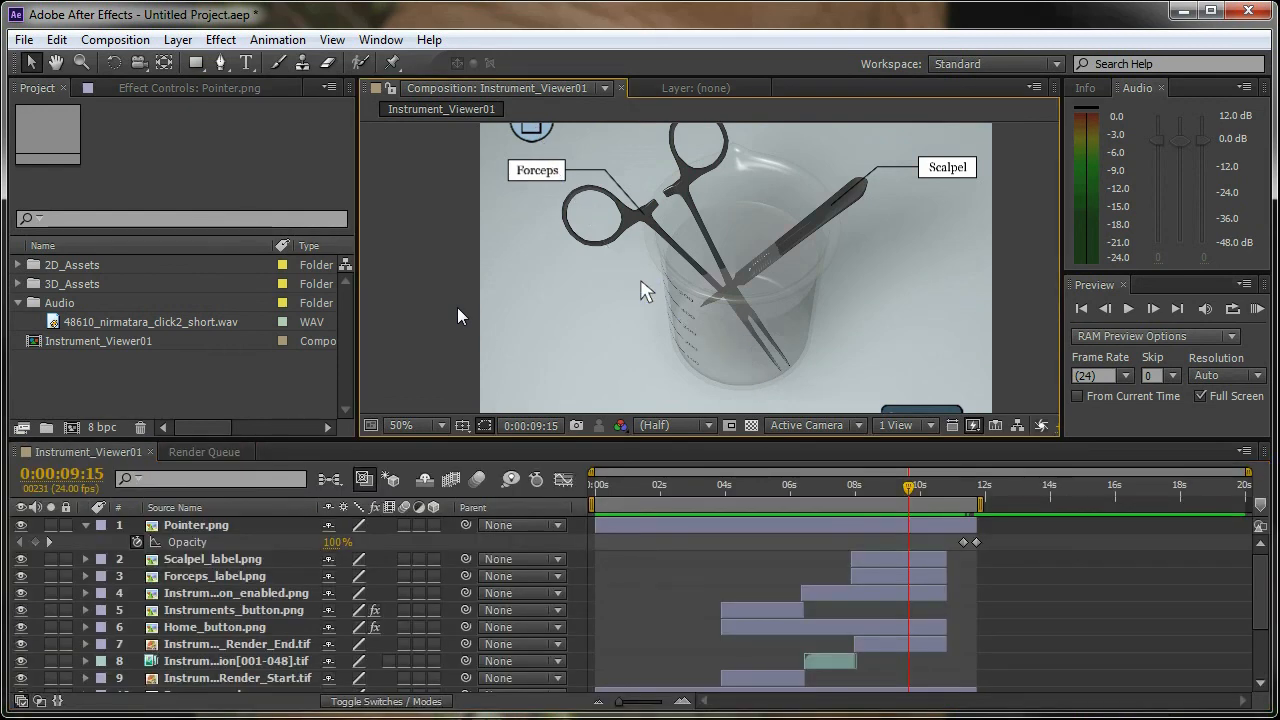
drag(910, 487, 977, 494)
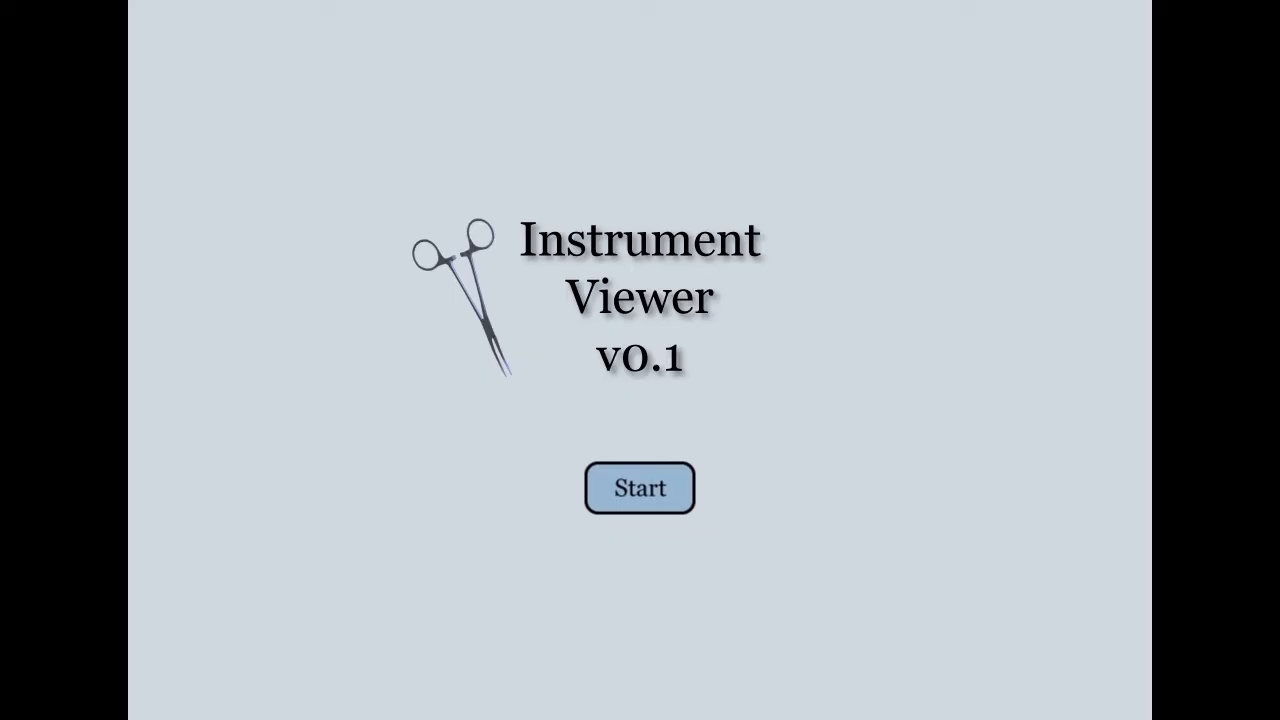
click(651, 500)
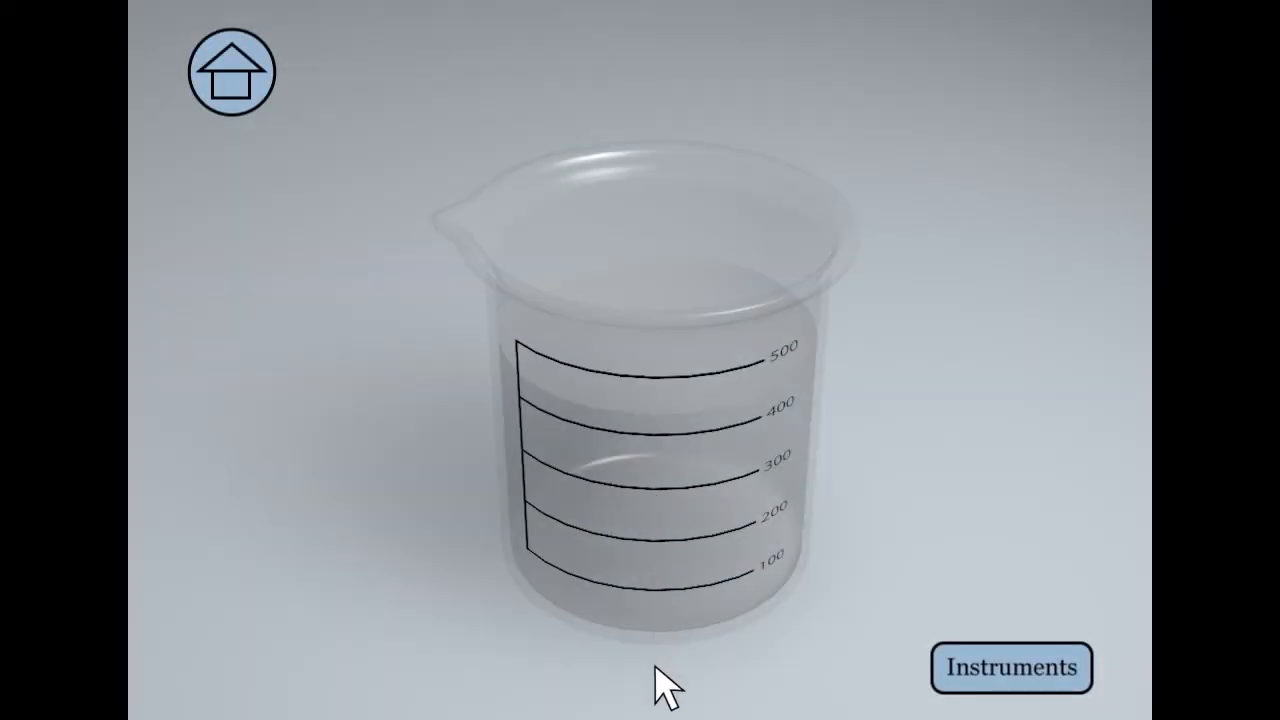
click(1030, 676)
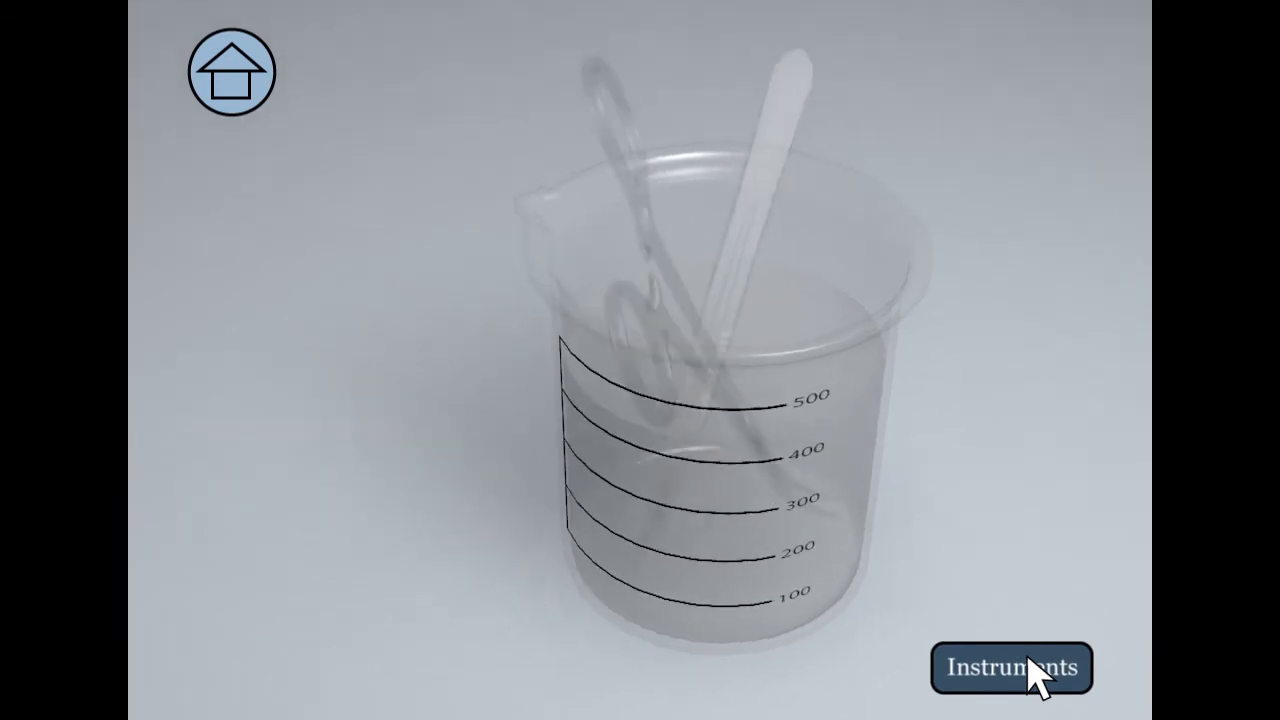